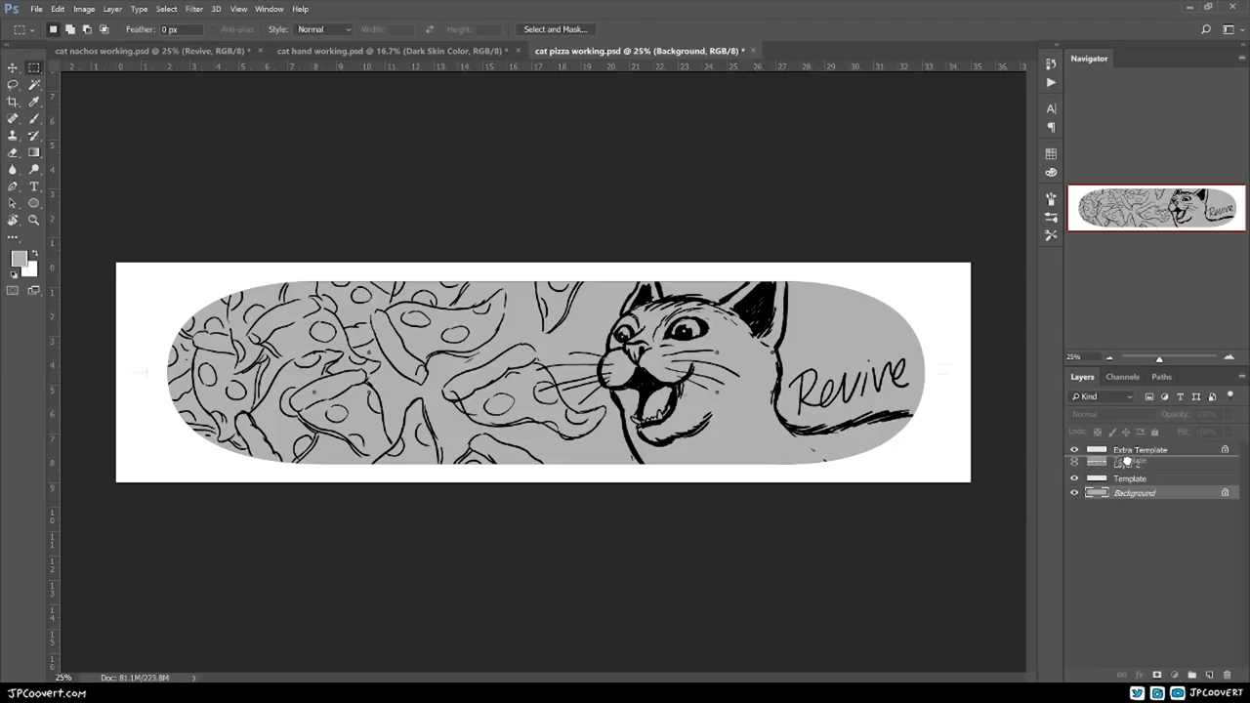
# - Place the sketch layer beneath the Template layer, name it Sketch, and lower its opacity to 21%
pyautogui.moveTo(1128, 460); pyautogui.dragTo(1142, 476)
pyautogui.doubleClick(1145, 476)
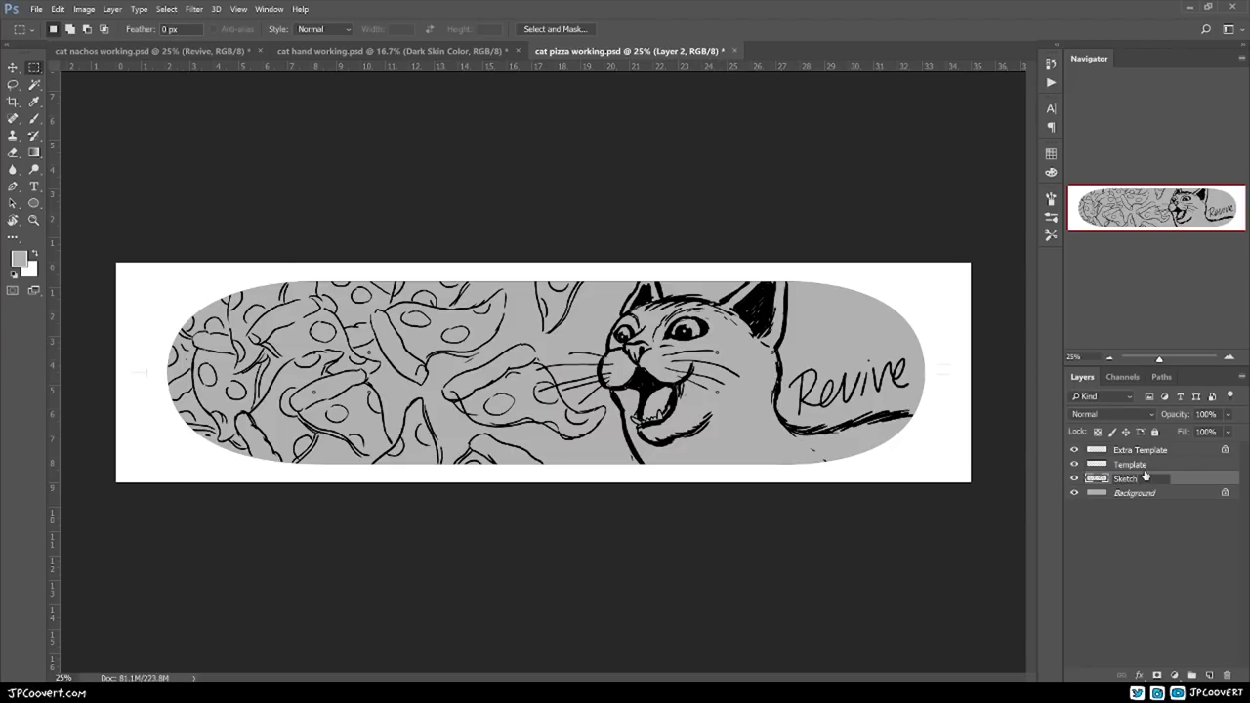
pyautogui.write('Sketch')
pyautogui.press('Return')
pyautogui.moveTo(1227, 414)
pyautogui.mouseDown()
pyautogui.moveTo(1221, 433)
pyautogui.moveTo(1180, 433)
pyautogui.mouseUp()
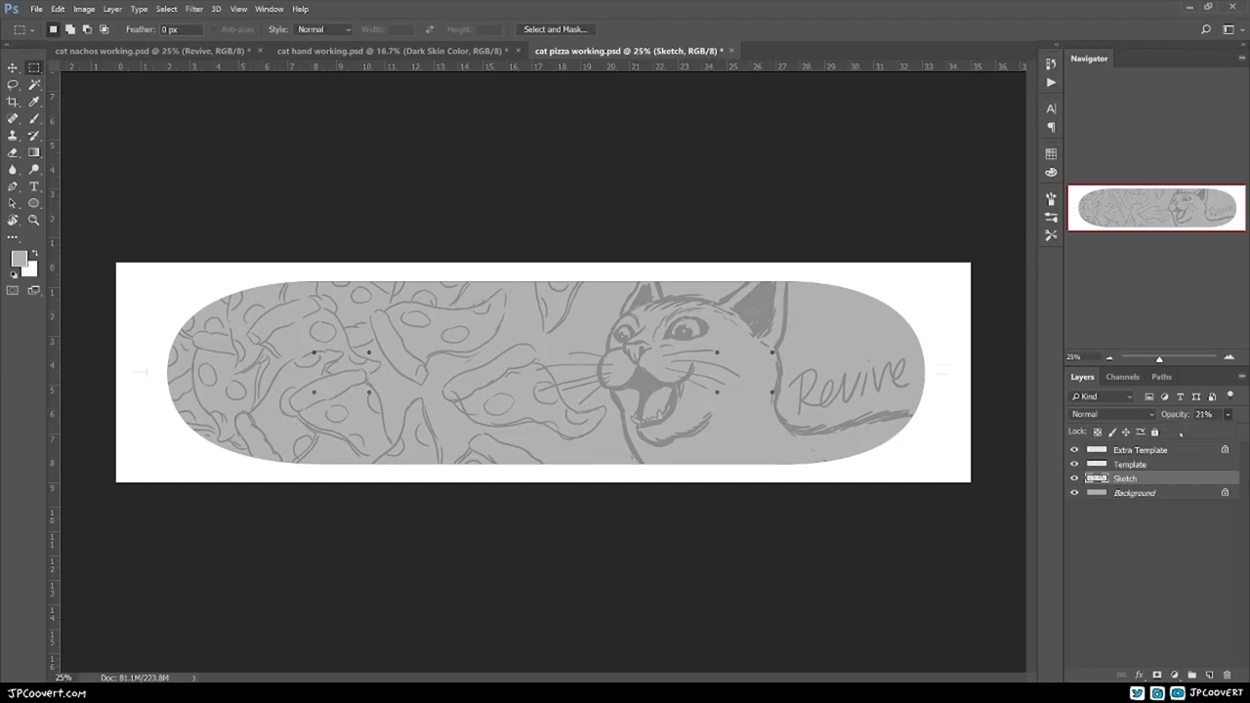
# - Add a new layer above Sketch and name it Lineart
pyautogui.click(1210, 676)
pyautogui.doubleClick(1124, 480)
pyautogui.write('Line')
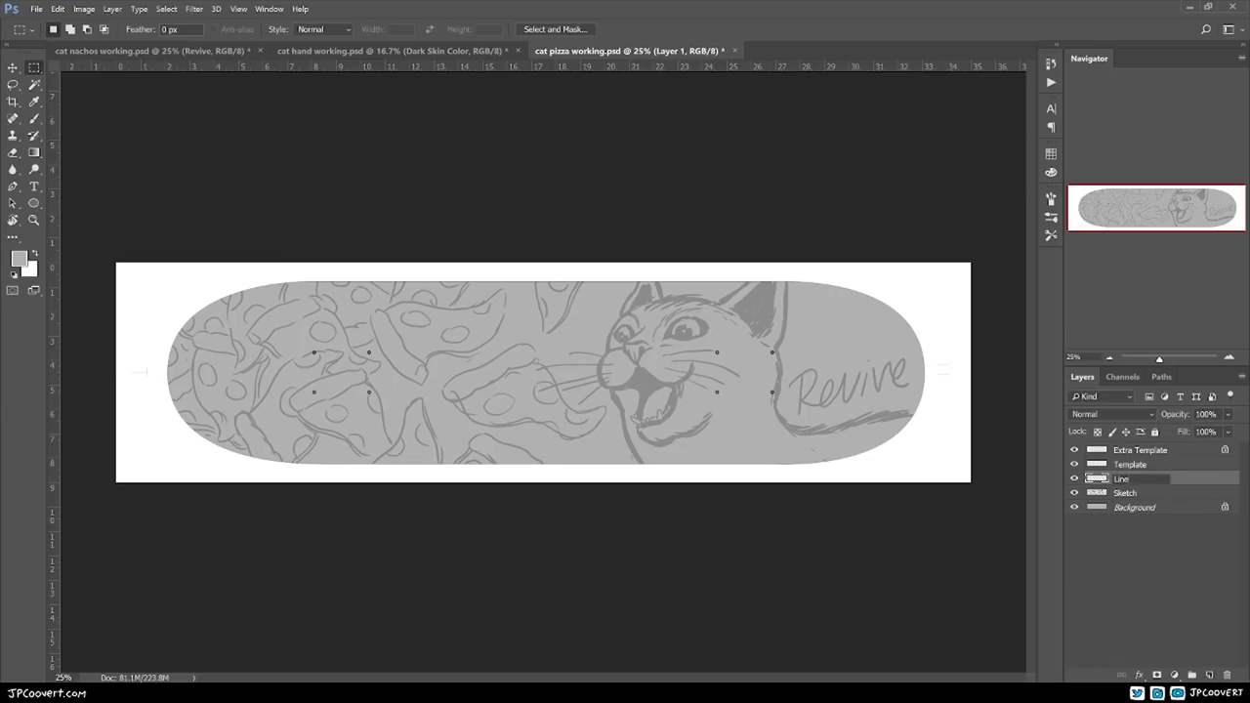
pyautogui.write('art')
pyautogui.press('Return')
# - Activate the Brush tool and hide the Extra Template layer to expose the full sketch
pyautogui.press('b')
pyautogui.keyDown('ctrl'); pyautogui.click(677, 340); pyautogui.keyUp('ctrl')
pyautogui.keyDown('ctrl'); pyautogui.click(678, 341); pyautogui.keyUp('ctrl')
pyautogui.moveTo(867, 400); pyautogui.dragTo(697, 408)
pyautogui.keyDown('alt'); pyautogui.click(697, 408); pyautogui.keyUp('alt')
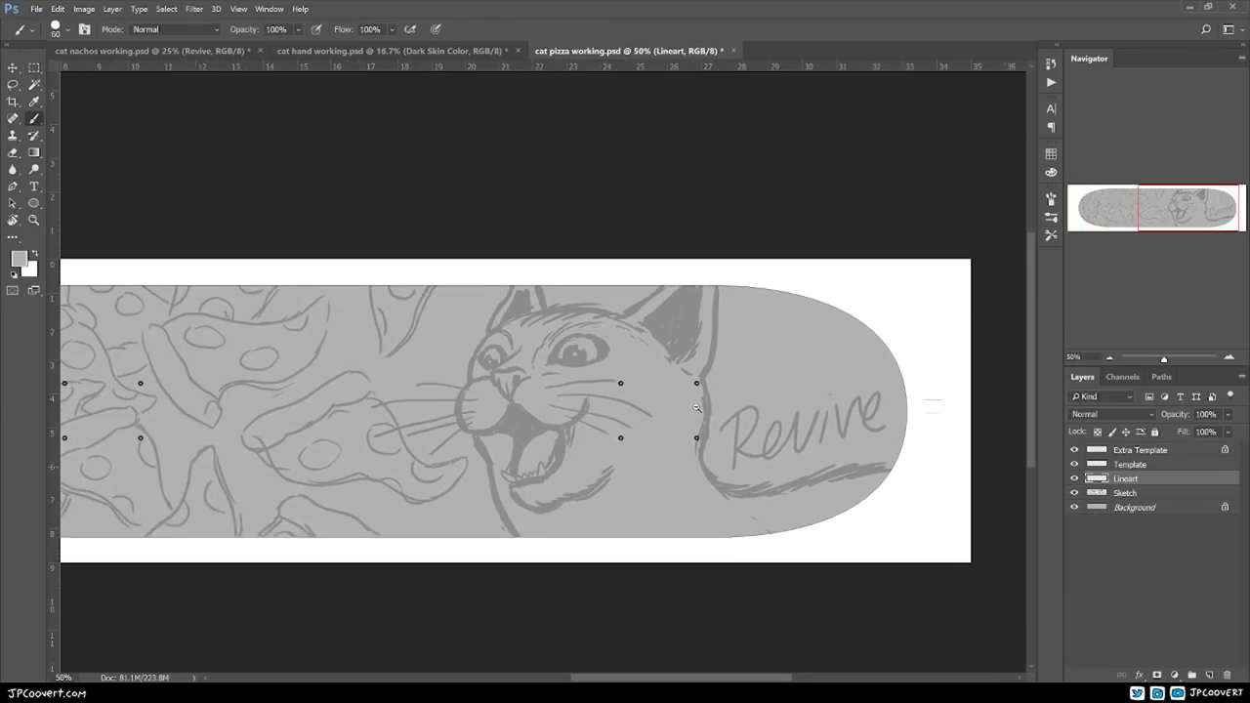
pyautogui.click(1075, 451)
pyautogui.keyDown('alt'); pyautogui.click(707, 417); pyautogui.keyUp('alt')
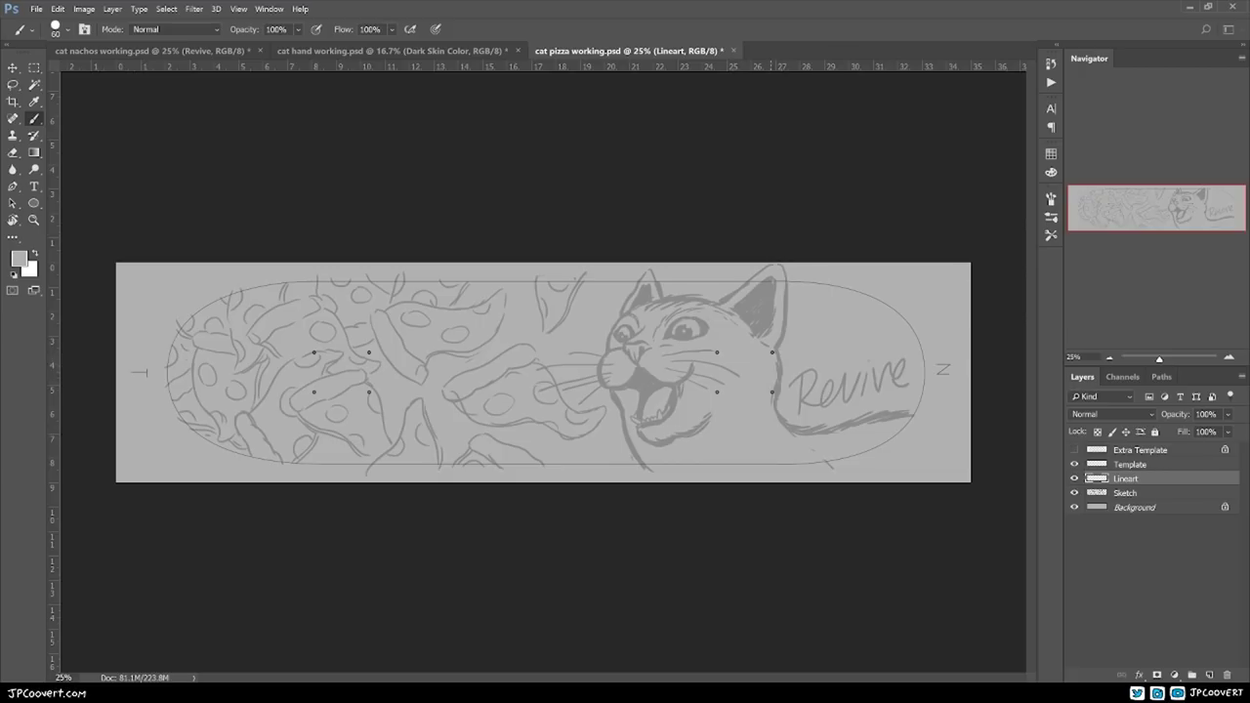
# - Reset the foreground colour to black and ink the cat's nose, nostrils and bridge on the Lineart layer
pyautogui.keyDown('ctrl'); pyautogui.click(769, 379); pyautogui.keyUp('ctrl')
pyautogui.keyDown('ctrl'); pyautogui.click(770, 379); pyautogui.keyUp('ctrl')
pyautogui.keyDown('ctrl'); pyautogui.click(770, 379); pyautogui.keyUp('ctrl')
pyautogui.moveTo(753, 371); pyautogui.dragTo(757, 411)
pyautogui.keyDown('ctrl'); pyautogui.click(465, 337); pyautogui.keyUp('ctrl')
pyautogui.moveTo(465, 337); pyautogui.dragTo(612, 313)
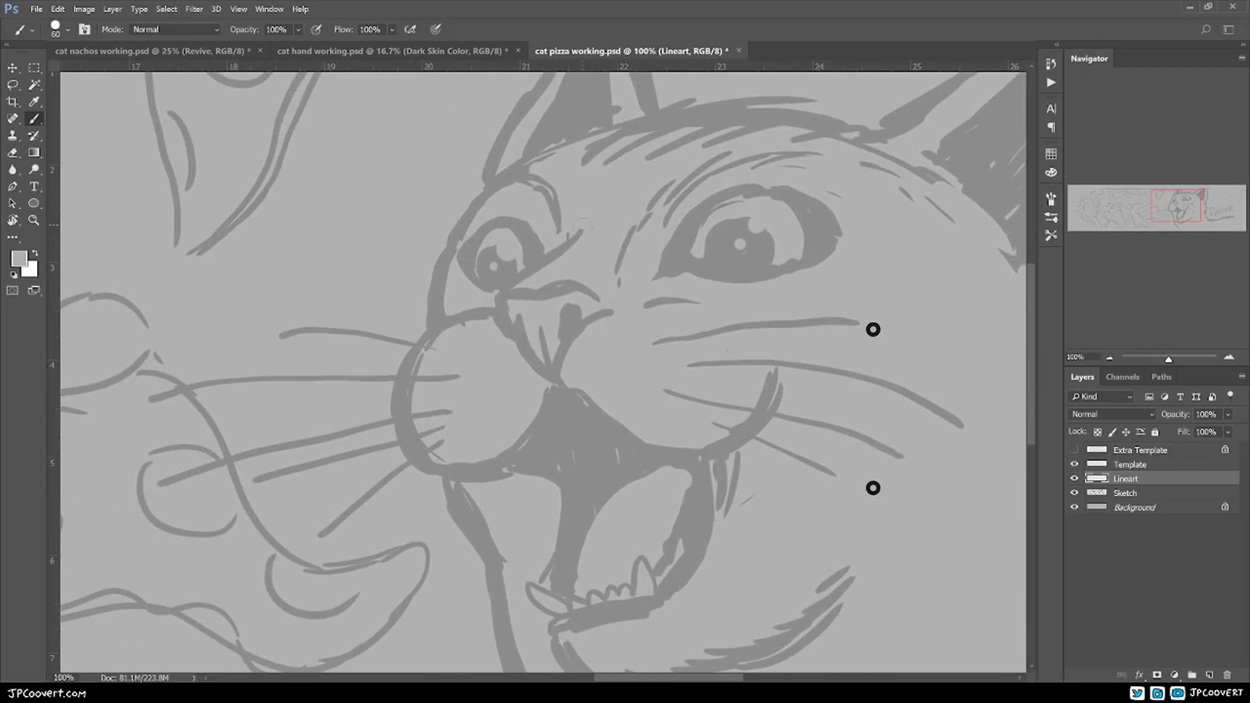
pyautogui.press('d')
pyautogui.moveTo(873, 329); pyautogui.dragTo(856, 328)
pyautogui.moveTo(567, 218)
pyautogui.mouseDown()
pyautogui.moveTo(484, 288)
pyautogui.moveTo(478, 310)
pyautogui.moveTo(533, 378)
pyautogui.moveTo(571, 315)
pyautogui.moveTo(589, 310)
pyautogui.moveTo(532, 379)
pyautogui.mouseUp()
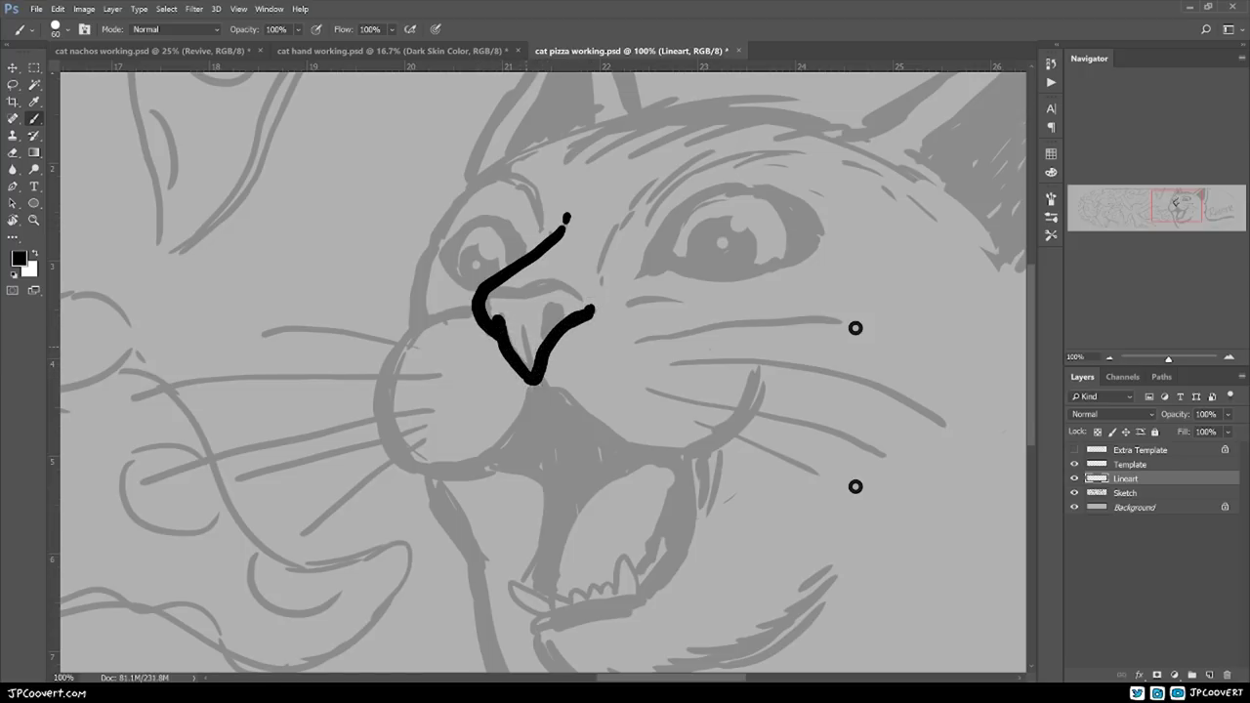
pyautogui.moveTo(549, 332); pyautogui.dragTo(559, 315)
pyautogui.moveTo(476, 303); pyautogui.dragTo(577, 289)
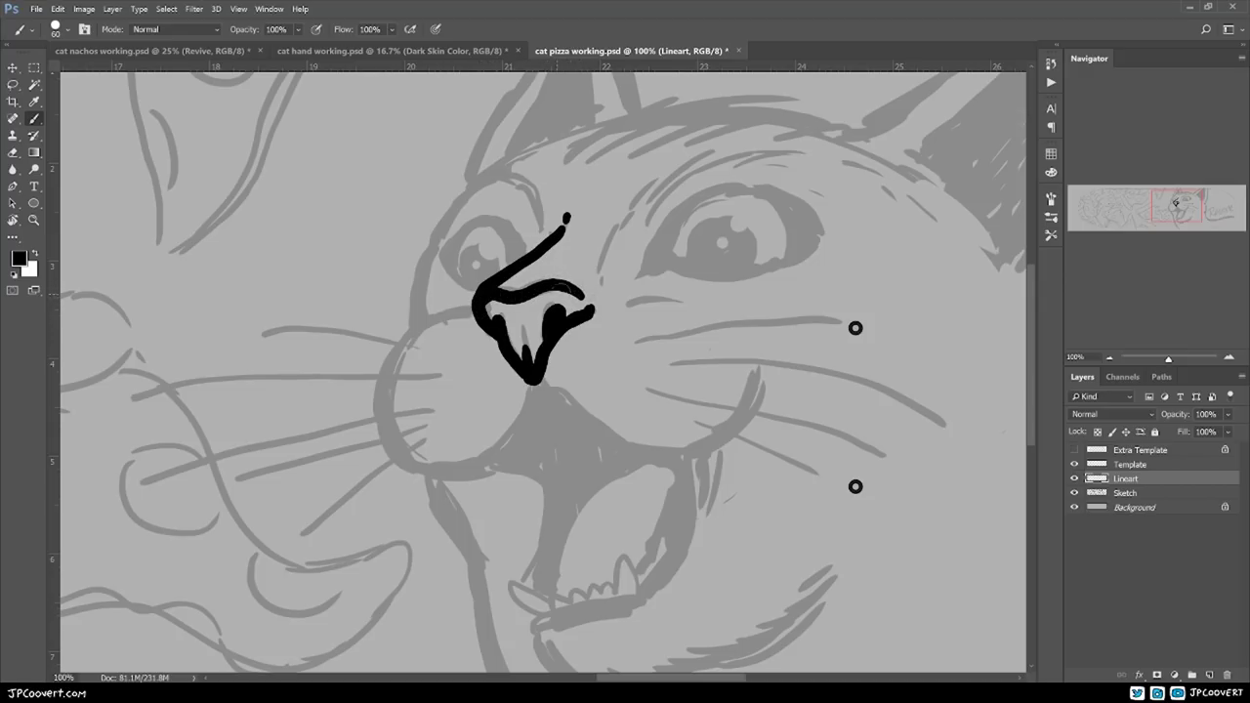
# - Ink the round far side of the muzzle and the near cheek curve running up to the mouth corner
pyautogui.moveTo(595, 348)
pyautogui.mouseDown()
pyautogui.moveTo(602, 377)
pyautogui.moveTo(645, 299)
pyautogui.mouseUp()
pyautogui.moveTo(529, 261)
pyautogui.mouseDown()
pyautogui.moveTo(473, 273)
pyautogui.moveTo(431, 365)
pyautogui.moveTo(501, 423)
pyautogui.moveTo(582, 337)
pyautogui.mouseUp()
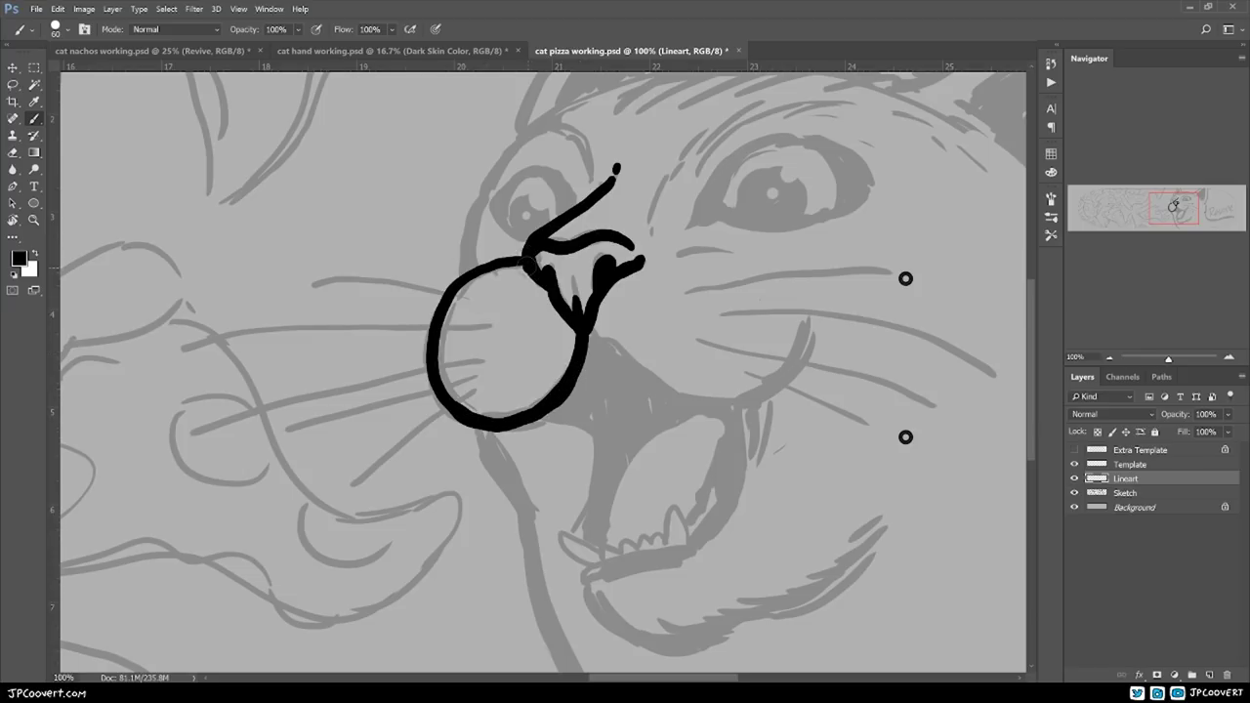
pyautogui.moveTo(525, 262)
pyautogui.mouseDown()
pyautogui.moveTo(430, 362)
pyautogui.moveTo(459, 420)
pyautogui.mouseUp()
pyautogui.moveTo(693, 419); pyautogui.dragTo(549, 405)
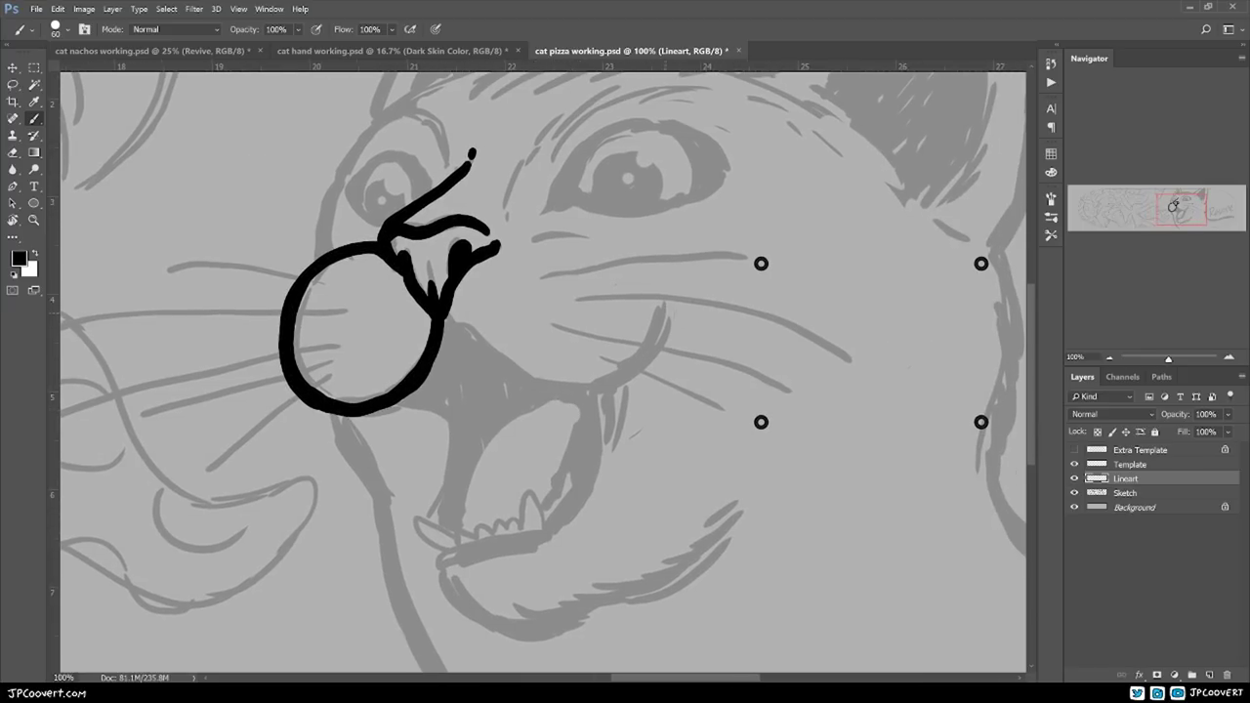
pyautogui.moveTo(667, 314)
pyautogui.mouseDown()
pyautogui.moveTo(573, 390)
pyautogui.moveTo(444, 310)
pyautogui.moveTo(488, 372)
pyautogui.moveTo(649, 350)
pyautogui.moveTo(640, 363)
pyautogui.moveTo(515, 386)
pyautogui.mouseUp()
pyautogui.hotkey('ctrl', 'z')
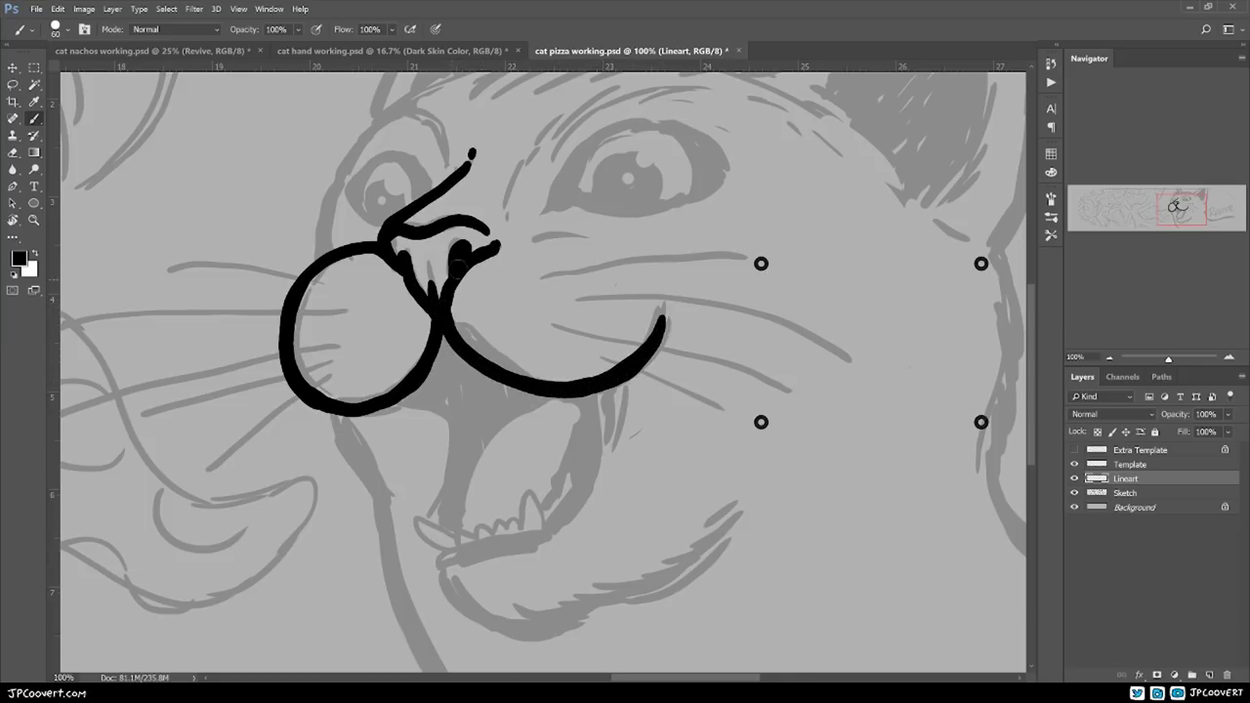
# - Ink the upper curve of the cat's far eye beside the nose bridge
pyautogui.moveTo(716, 361); pyautogui.dragTo(700, 437)
pyautogui.moveTo(633, 320); pyautogui.dragTo(720, 303)
pyautogui.moveTo(424, 250)
pyautogui.mouseDown()
pyautogui.moveTo(479, 226)
pyautogui.moveTo(441, 227)
pyautogui.moveTo(479, 227)
pyautogui.moveTo(484, 259)
pyautogui.mouseUp()
pyautogui.hotkey('ctrl', 'z')
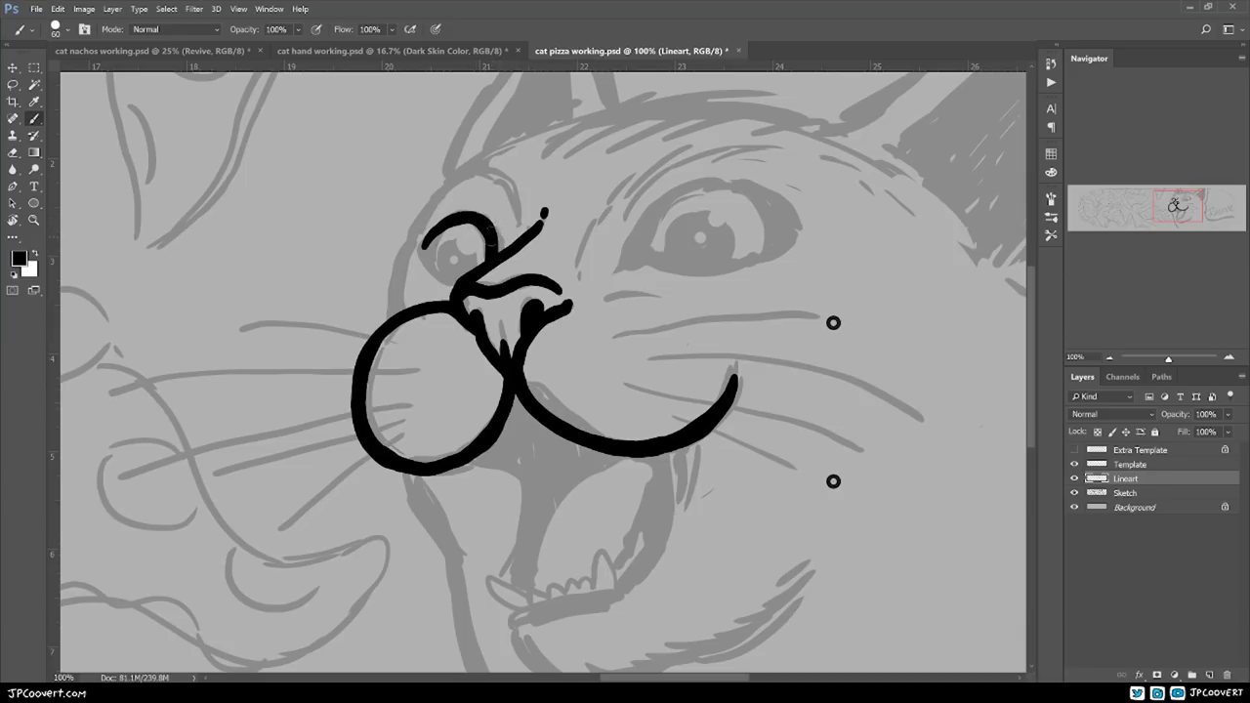
# - Ink the thick lower lip and the back edge of the open mouth up to the cheek curve
pyautogui.moveTo(833, 322); pyautogui.dragTo(808, 260)
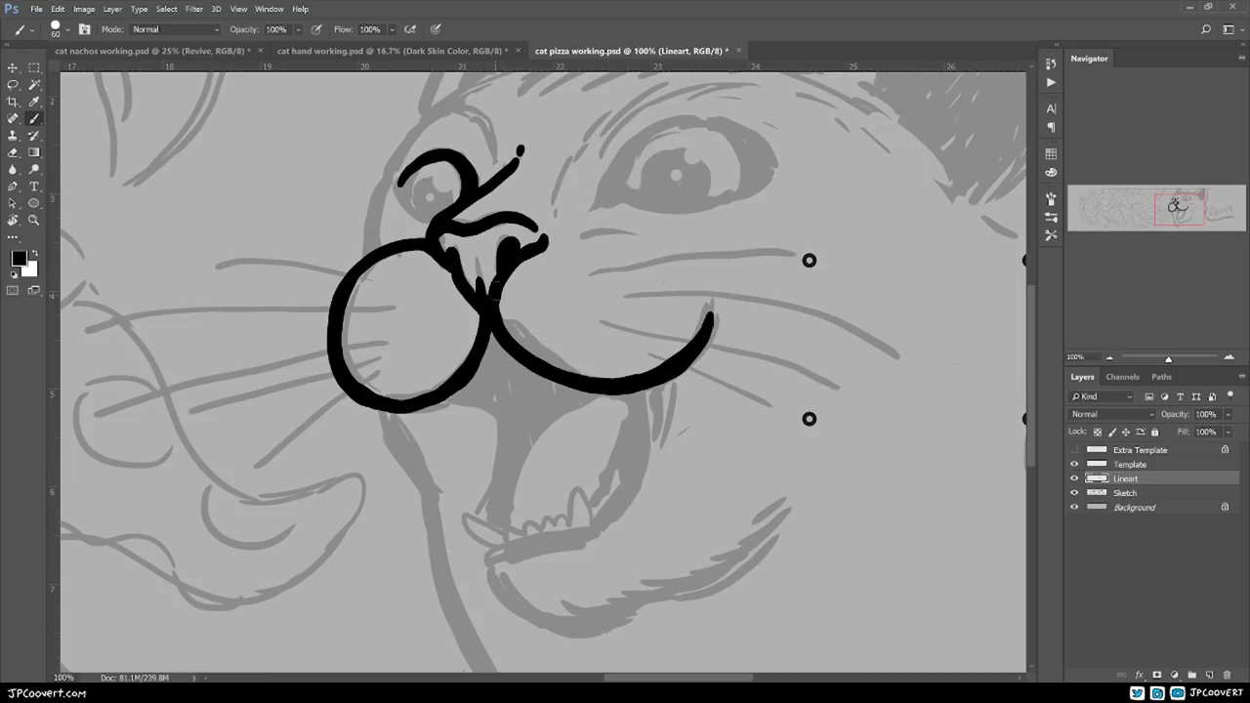
pyautogui.moveTo(809, 259); pyautogui.dragTo(775, 139)
pyautogui.moveTo(455, 436)
pyautogui.mouseDown()
pyautogui.moveTo(488, 420)
pyautogui.moveTo(575, 416)
pyautogui.mouseUp()
pyautogui.hotkey('ctrl', 'z')
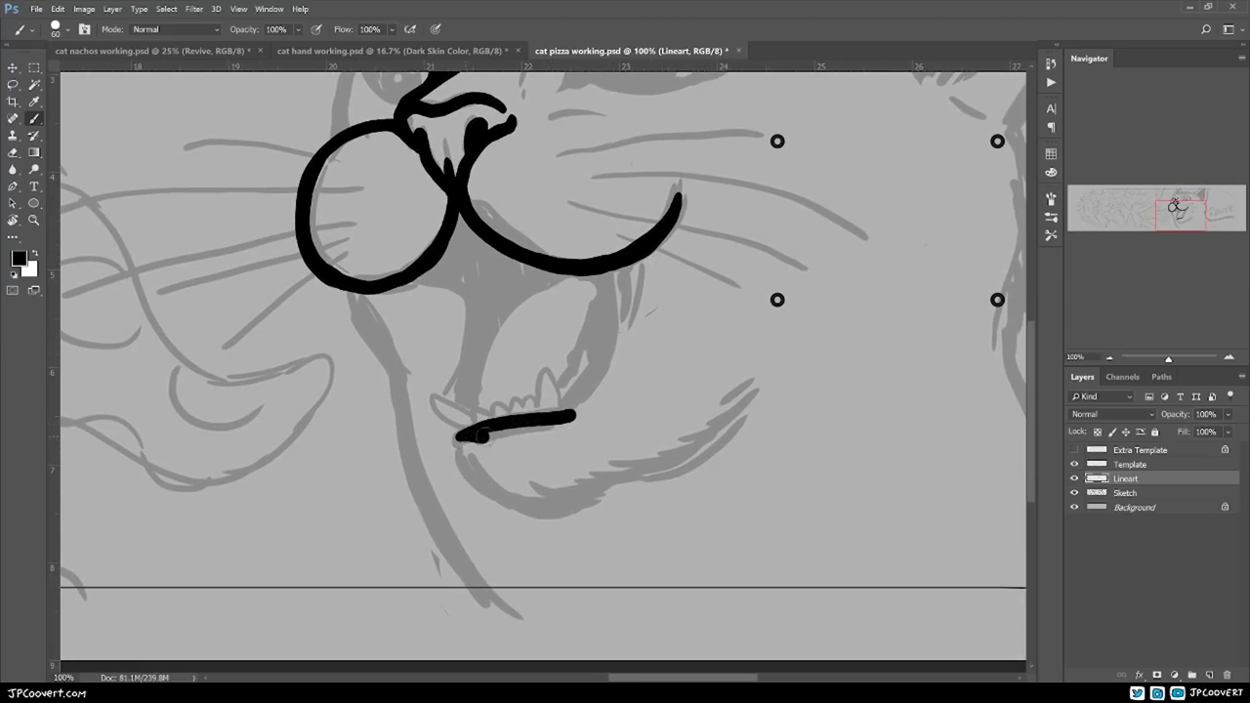
pyautogui.moveTo(456, 437); pyautogui.dragTo(575, 416)
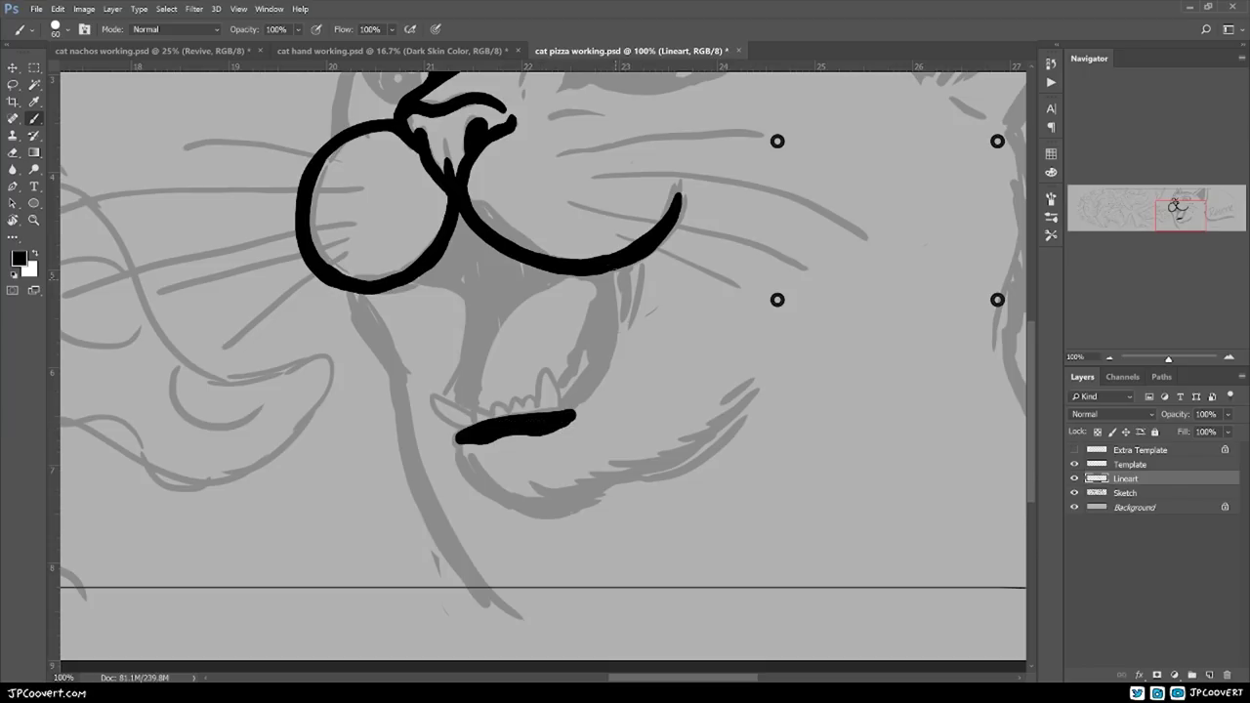
pyautogui.moveTo(615, 262)
pyautogui.mouseDown()
pyautogui.moveTo(591, 377)
pyautogui.moveTo(569, 414)
pyautogui.moveTo(547, 420)
pyautogui.moveTo(578, 403)
pyautogui.moveTo(560, 426)
pyautogui.moveTo(473, 441)
pyautogui.mouseUp()
pyautogui.moveTo(627, 447); pyautogui.dragTo(619, 470)
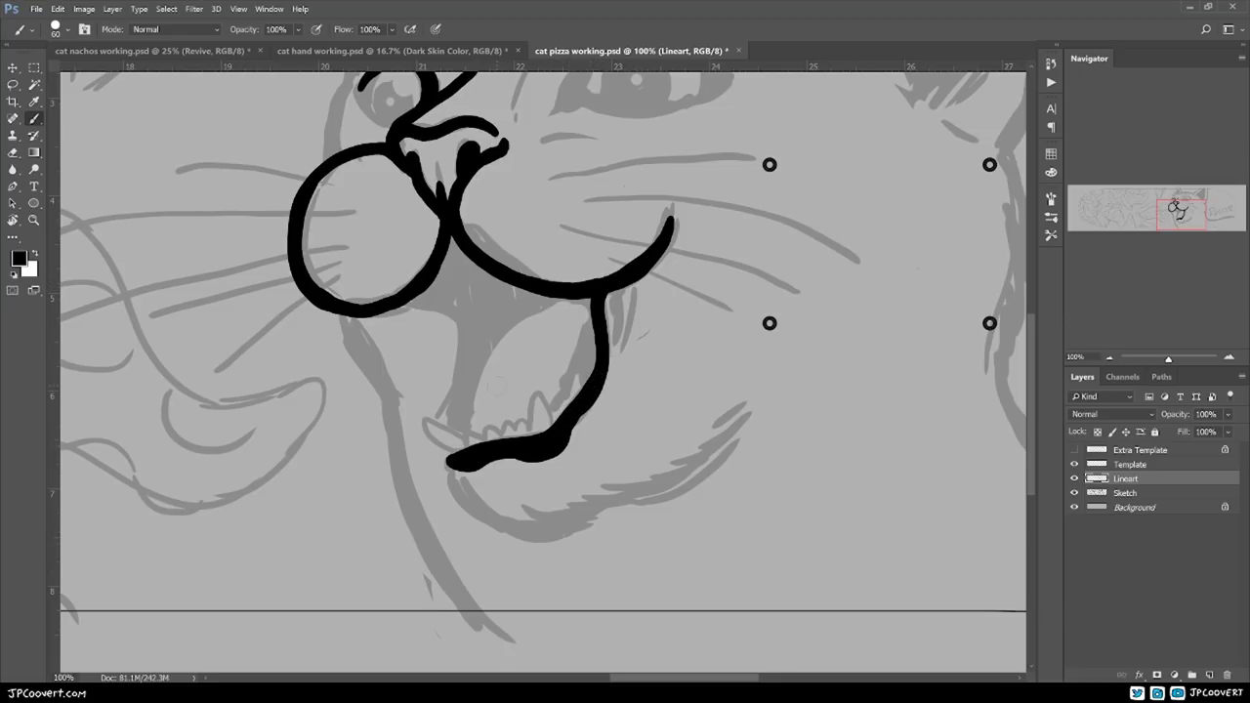
# - Ink the details of the open mouth: its front edge, the lower teeth with fangs, and the tongue outline
pyautogui.moveTo(497, 386); pyautogui.dragTo(505, 406)
pyautogui.moveTo(368, 330)
pyautogui.mouseDown()
pyautogui.moveTo(446, 327)
pyautogui.moveTo(454, 440)
pyautogui.moveTo(431, 386)
pyautogui.moveTo(489, 395)
pyautogui.mouseUp()
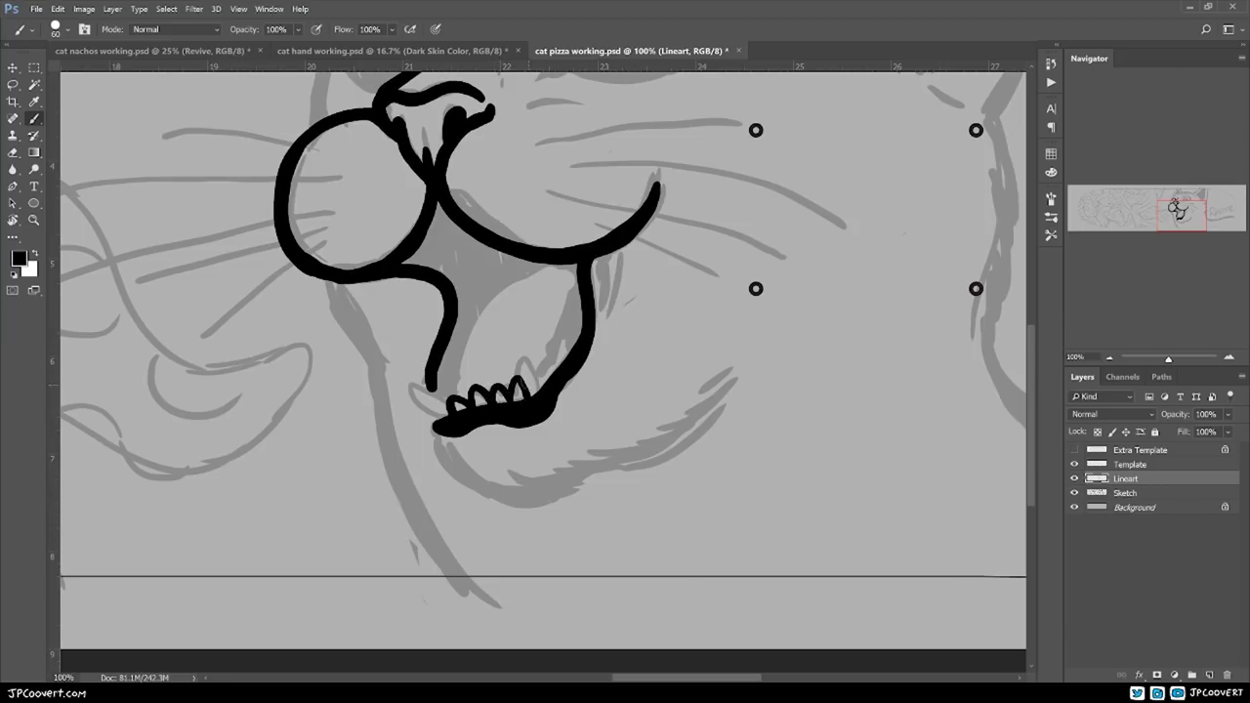
pyautogui.hotkey('ctrl', 'alt', 'z')
pyautogui.hotkey('ctrl', 'alt', 'z')
pyautogui.moveTo(528, 395)
pyautogui.mouseDown()
pyautogui.moveTo(527, 351)
pyautogui.moveTo(546, 386)
pyautogui.moveTo(487, 406)
pyautogui.moveTo(411, 385)
pyautogui.moveTo(436, 424)
pyautogui.moveTo(424, 412)
pyautogui.moveTo(450, 422)
pyautogui.moveTo(415, 386)
pyautogui.moveTo(442, 408)
pyautogui.moveTo(453, 353)
pyautogui.moveTo(556, 256)
pyautogui.moveTo(455, 387)
pyautogui.mouseUp()
pyautogui.hotkey('ctrl', 'z')
pyautogui.hotkey('ctrl', 'z')
pyautogui.hotkey('ctrl', 'z')
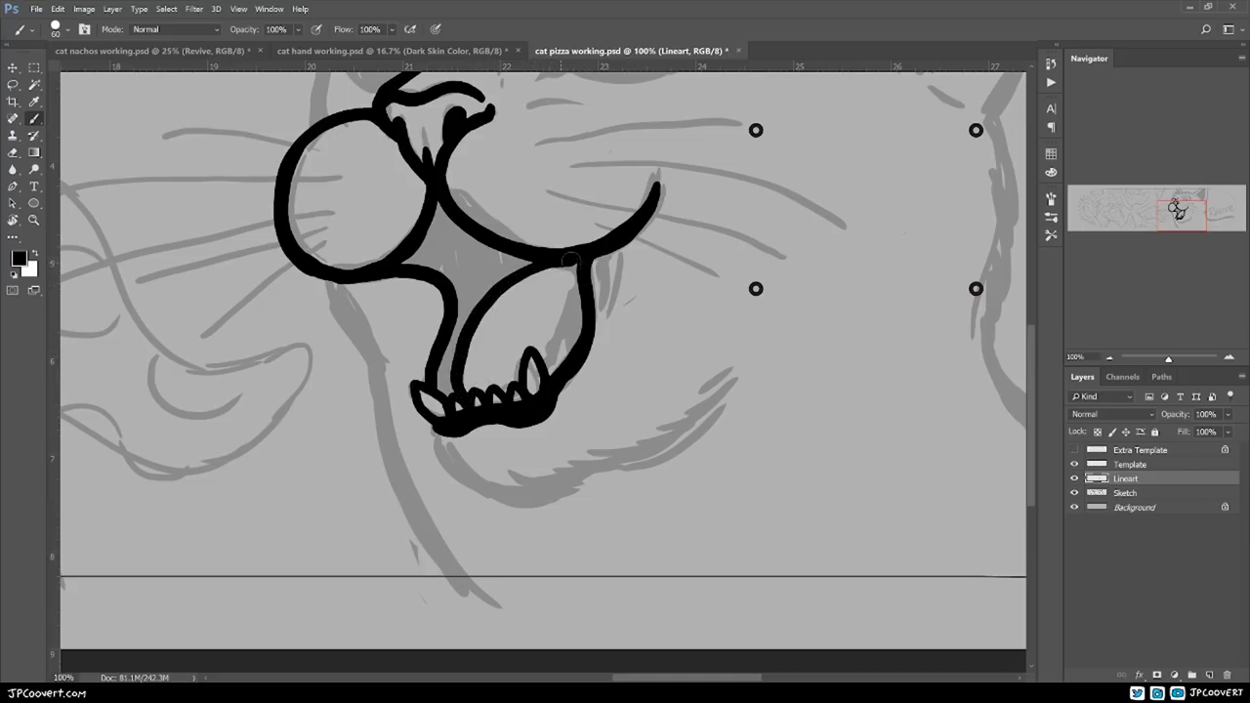
pyautogui.moveTo(581, 284); pyautogui.dragTo(553, 362)
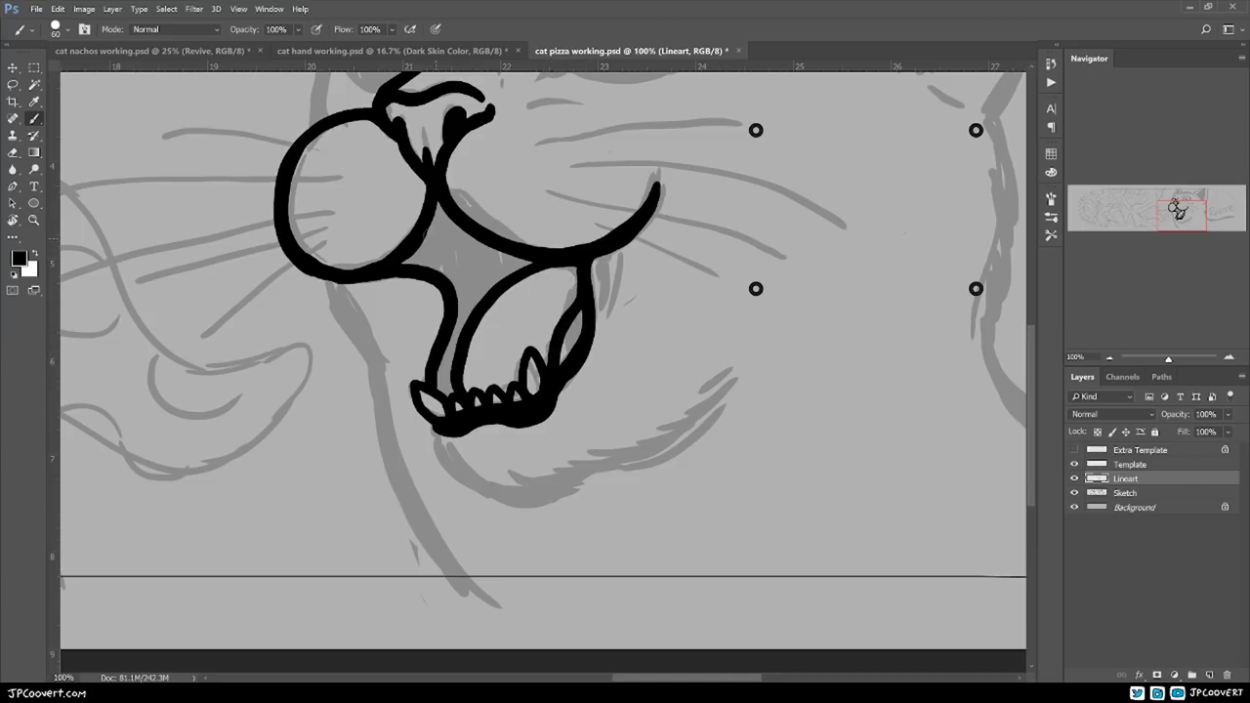
# - Fill the dark mouth interior between the muzzle and the tongue with solid black strokes
pyautogui.moveTo(412, 256)
pyautogui.mouseDown()
pyautogui.moveTo(438, 205)
pyautogui.moveTo(519, 262)
pyautogui.moveTo(462, 326)
pyautogui.moveTo(442, 378)
pyautogui.mouseUp()
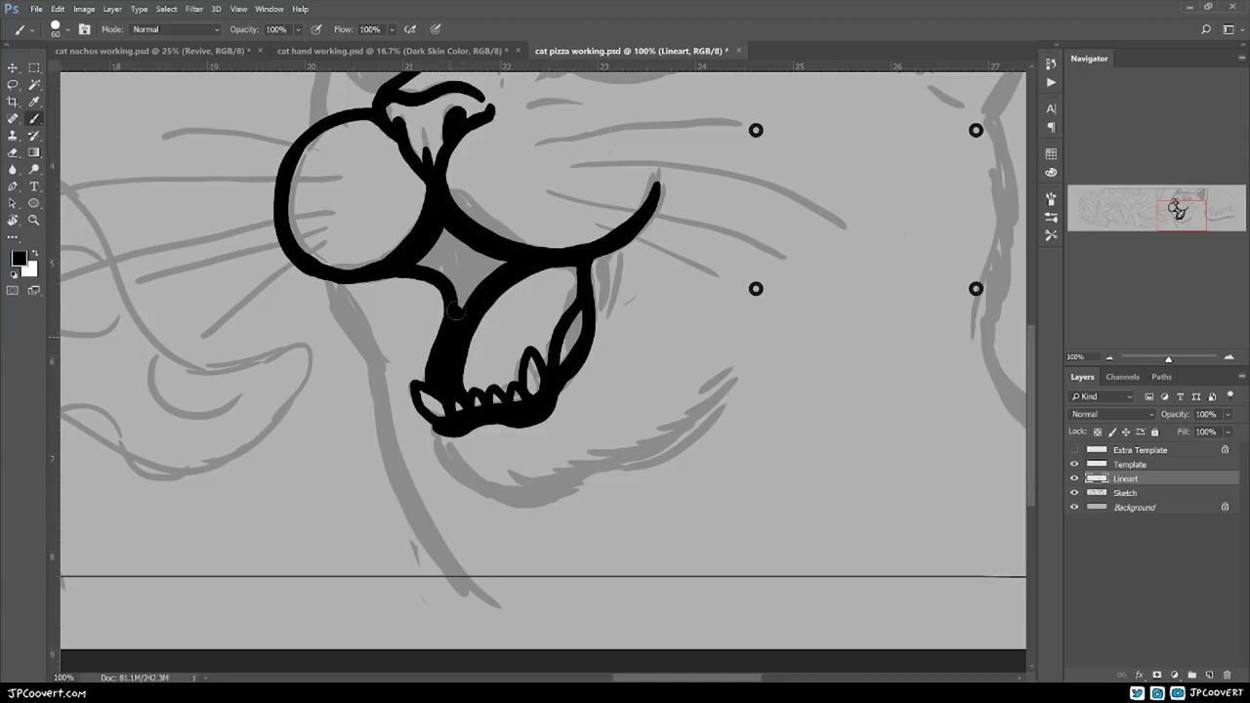
pyautogui.moveTo(455, 310)
pyautogui.mouseDown()
pyautogui.moveTo(433, 257)
pyautogui.moveTo(460, 256)
pyautogui.moveTo(473, 298)
pyautogui.mouseUp()
pyautogui.keyDown('ctrl'); pyautogui.keyDown('alt'); pyautogui.click(644, 352); pyautogui.keyUp('alt'); pyautogui.keyUp('ctrl')
pyautogui.keyDown('ctrl'); pyautogui.keyDown('alt'); pyautogui.click(649, 345); pyautogui.keyUp('alt'); pyautogui.keyUp('ctrl')
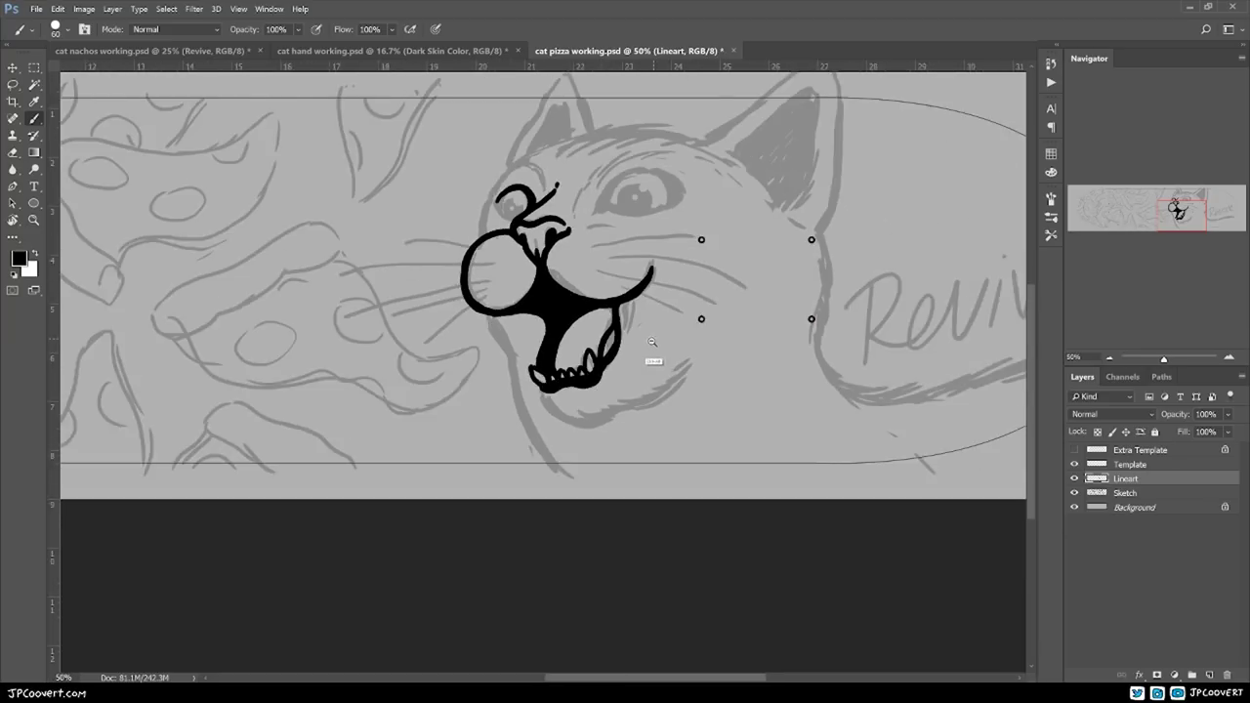
# - Ink the chin and jawline beneath the mouth, ending in short fur strokes
pyautogui.scroll(2, 652, 342)
pyautogui.moveTo(415, 410); pyautogui.dragTo(508, 488)
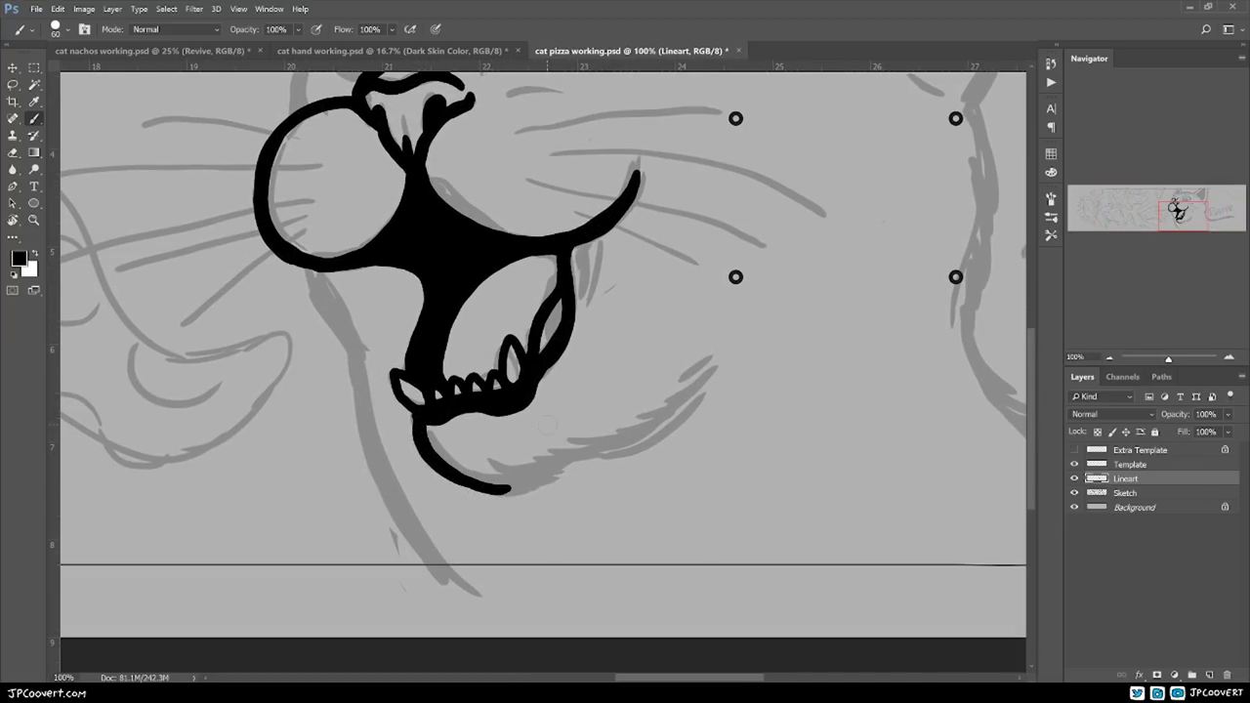
pyautogui.hotkey('ctrl', 'z')
pyautogui.moveTo(731, 340); pyautogui.dragTo(720, 350)
pyautogui.moveTo(731, 355)
pyautogui.mouseDown()
pyautogui.moveTo(637, 440)
pyautogui.moveTo(500, 487)
pyautogui.moveTo(422, 443)
pyautogui.moveTo(417, 425)
pyautogui.moveTo(539, 467)
pyautogui.moveTo(282, 480)
pyautogui.moveTo(380, 497)
pyautogui.moveTo(406, 477)
pyautogui.mouseUp()
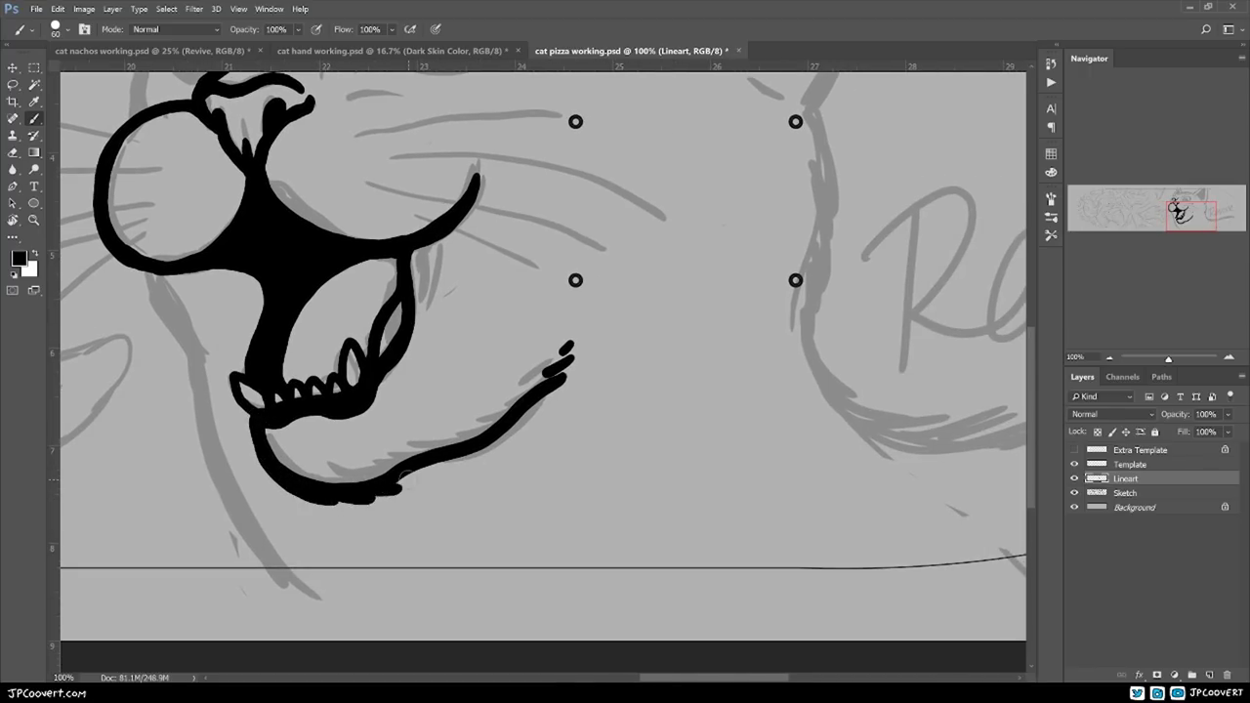
# - Add short tapered fur strokes beneath the near corner of the mouth
pyautogui.moveTo(565, 449); pyautogui.dragTo(702, 513)
pyautogui.moveTo(549, 312); pyautogui.dragTo(572, 295)
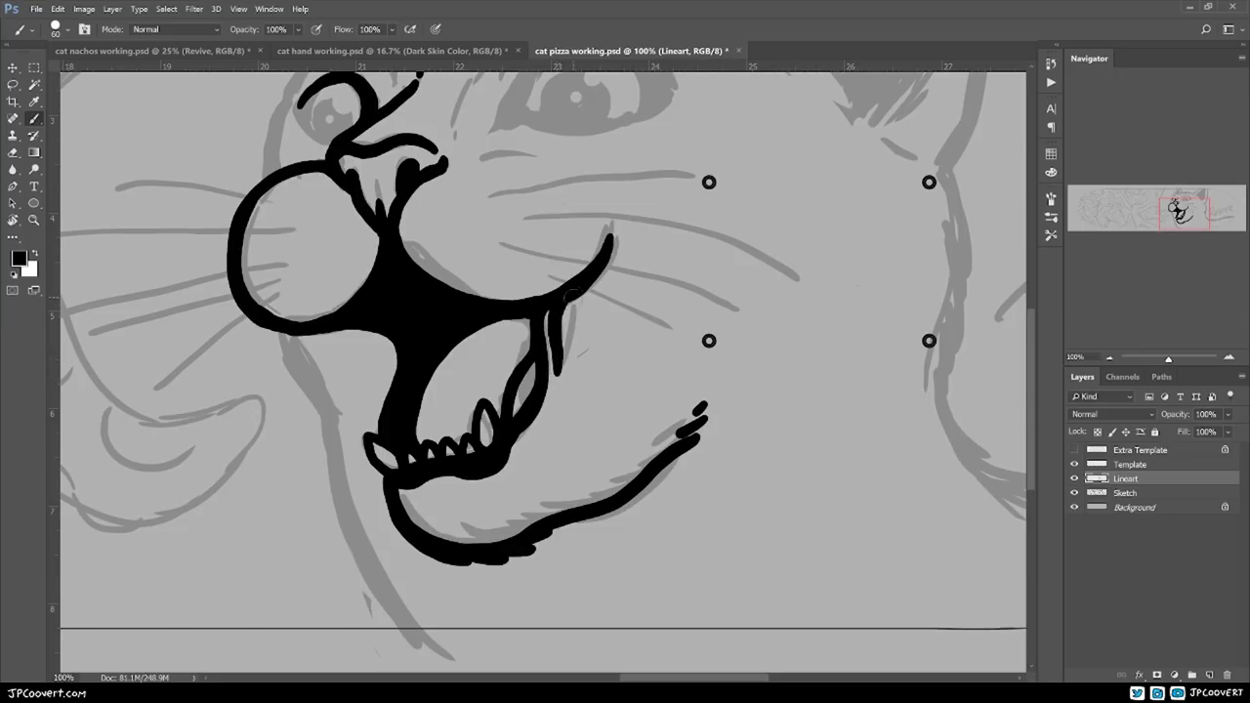
pyautogui.moveTo(562, 337); pyautogui.dragTo(576, 291)
pyautogui.scroll(-4, 598, 367)
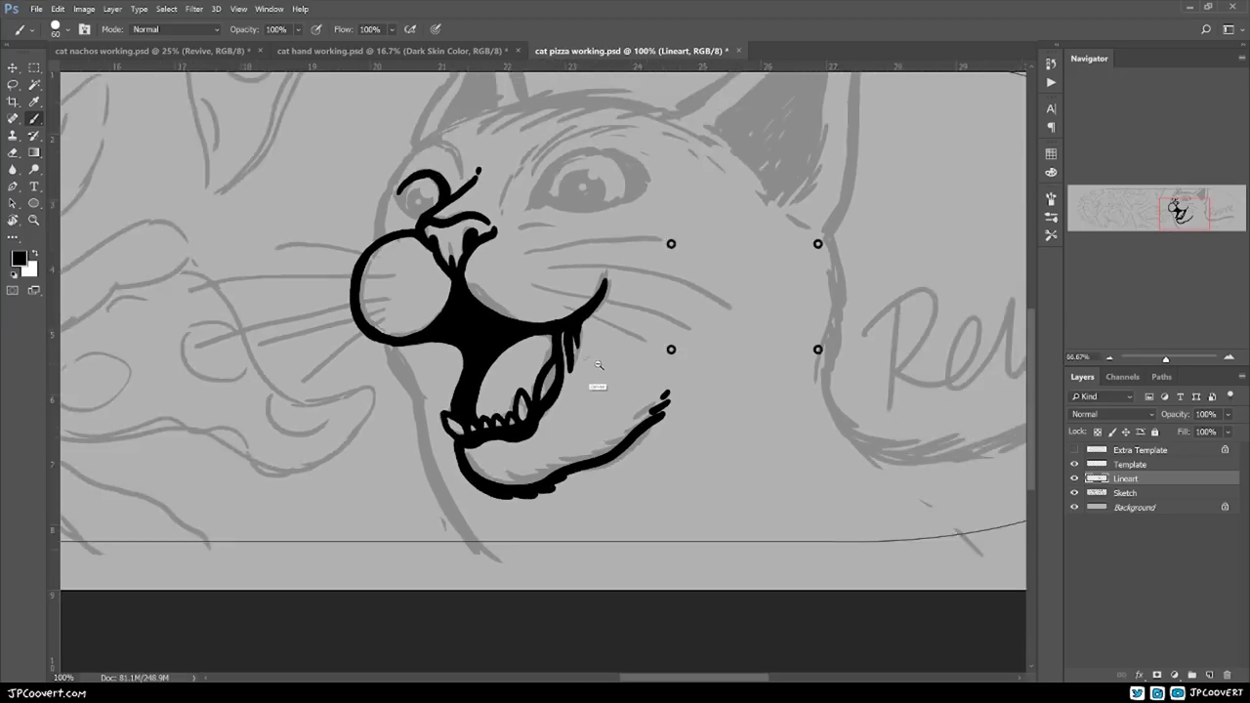
# - Ink the far side of the face from the forehead down to the muzzle
pyautogui.scroll(4, 710, 453)
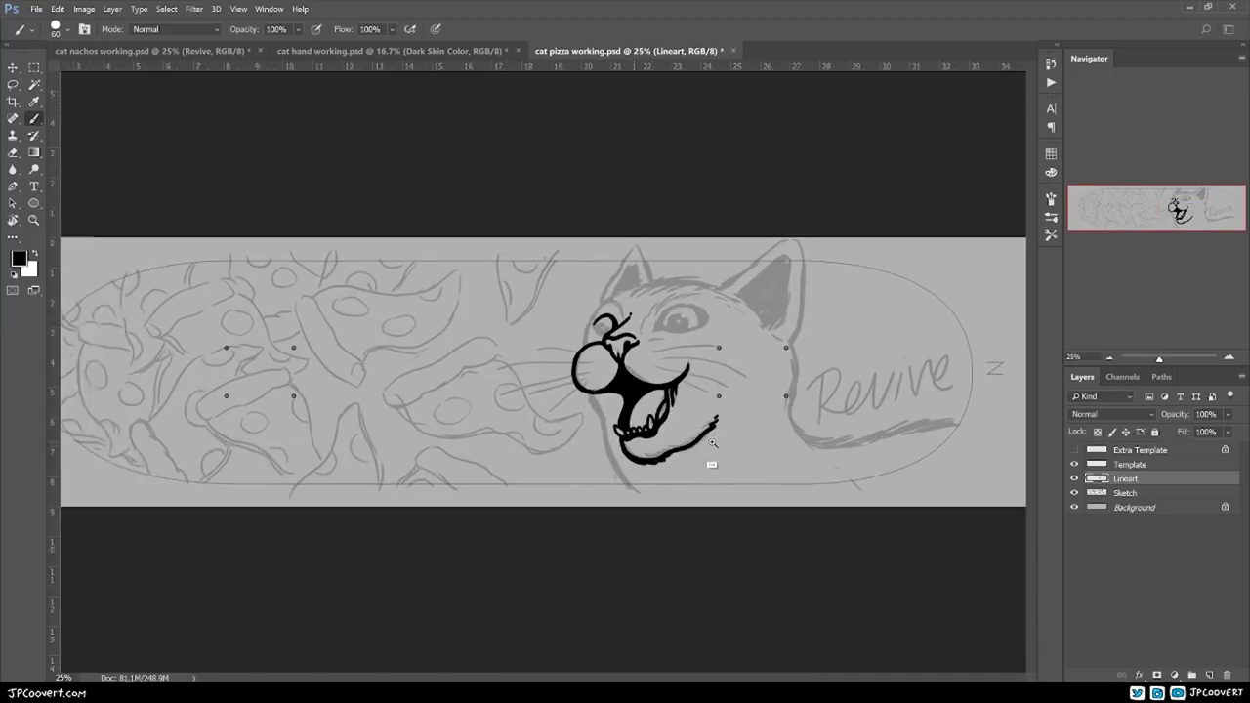
pyautogui.moveTo(536, 231); pyautogui.dragTo(667, 483)
pyautogui.moveTo(578, 426); pyautogui.dragTo(552, 372)
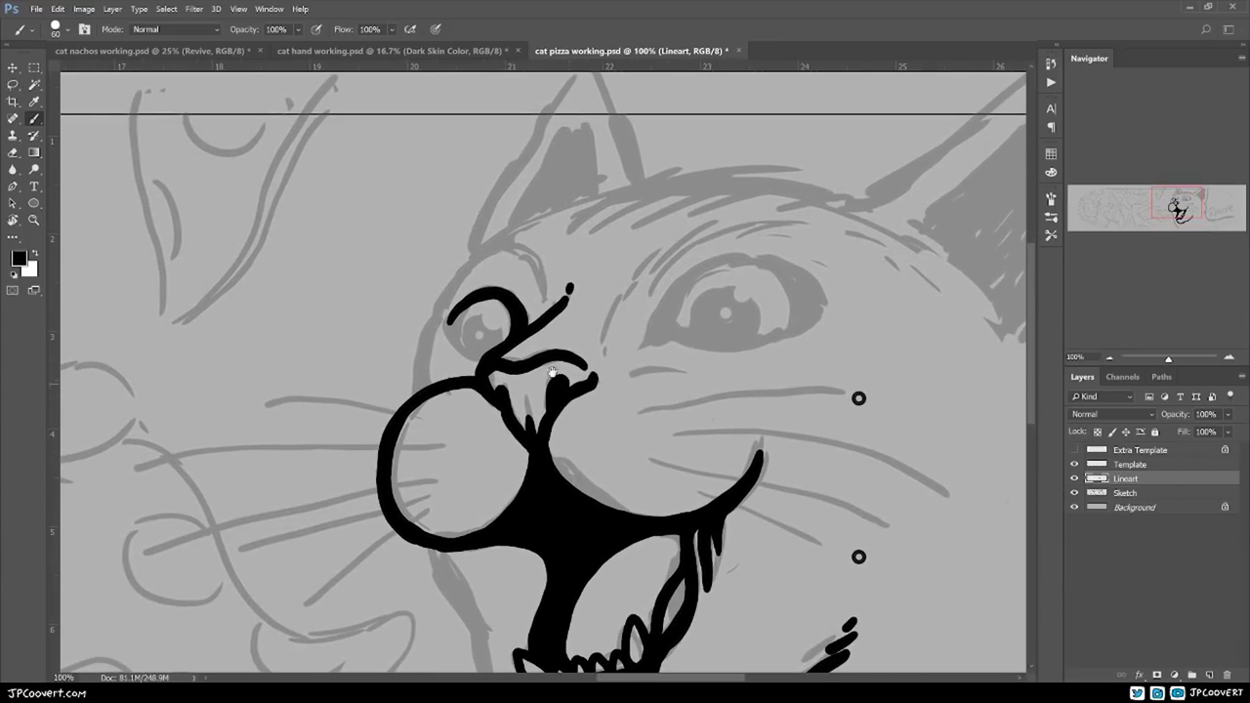
pyautogui.moveTo(493, 244)
pyautogui.mouseDown()
pyautogui.moveTo(439, 294)
pyautogui.moveTo(415, 396)
pyautogui.mouseUp()
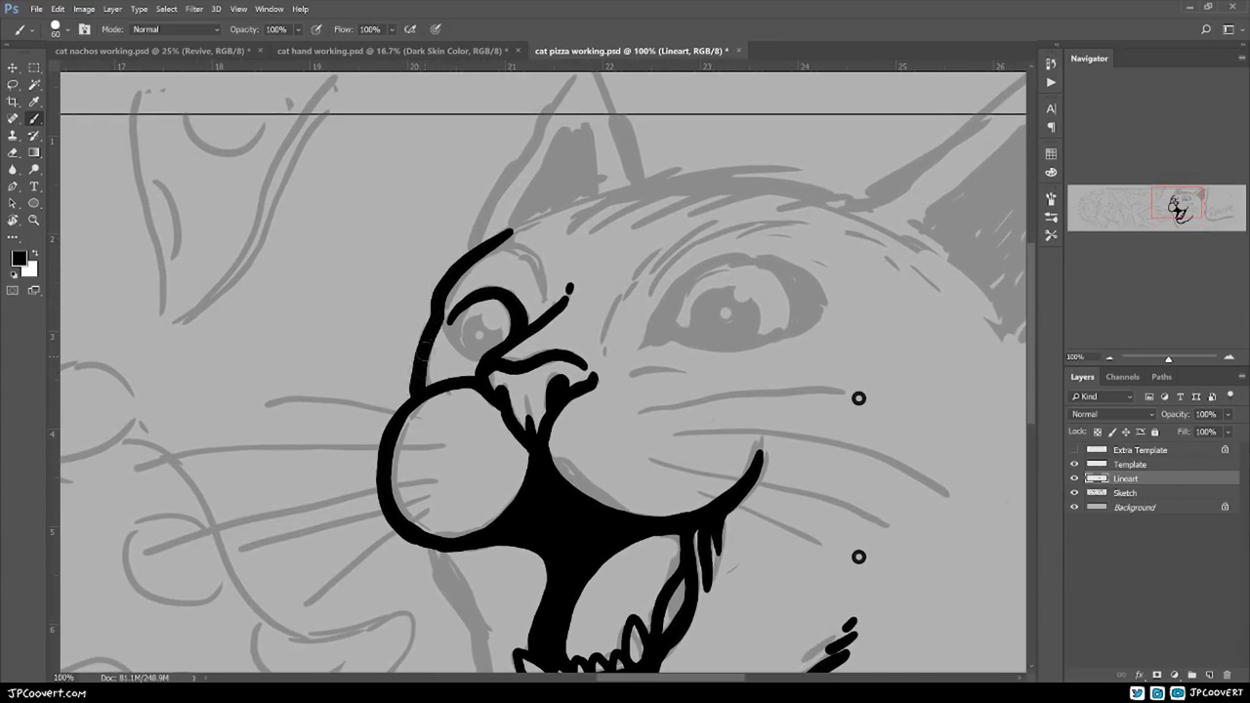
# - Ink the front of the neck from beneath the muzzle down to the canvas's lower edge
pyautogui.moveTo(599, 535)
pyautogui.mouseDown()
pyautogui.moveTo(567, 371)
pyautogui.moveTo(475, 216)
pyautogui.mouseUp()
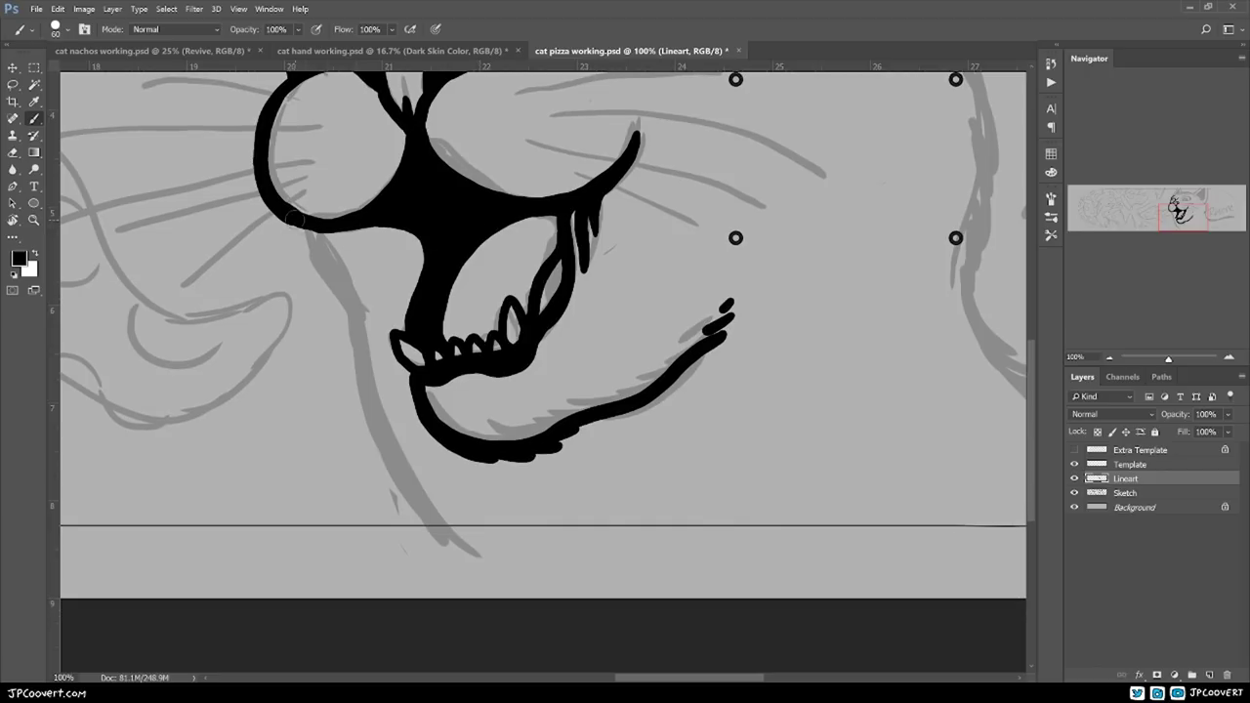
pyautogui.moveTo(307, 225); pyautogui.dragTo(475, 583)
pyautogui.moveTo(433, 312); pyautogui.dragTo(399, 312)
pyautogui.hotkey('ctrl', 'z')
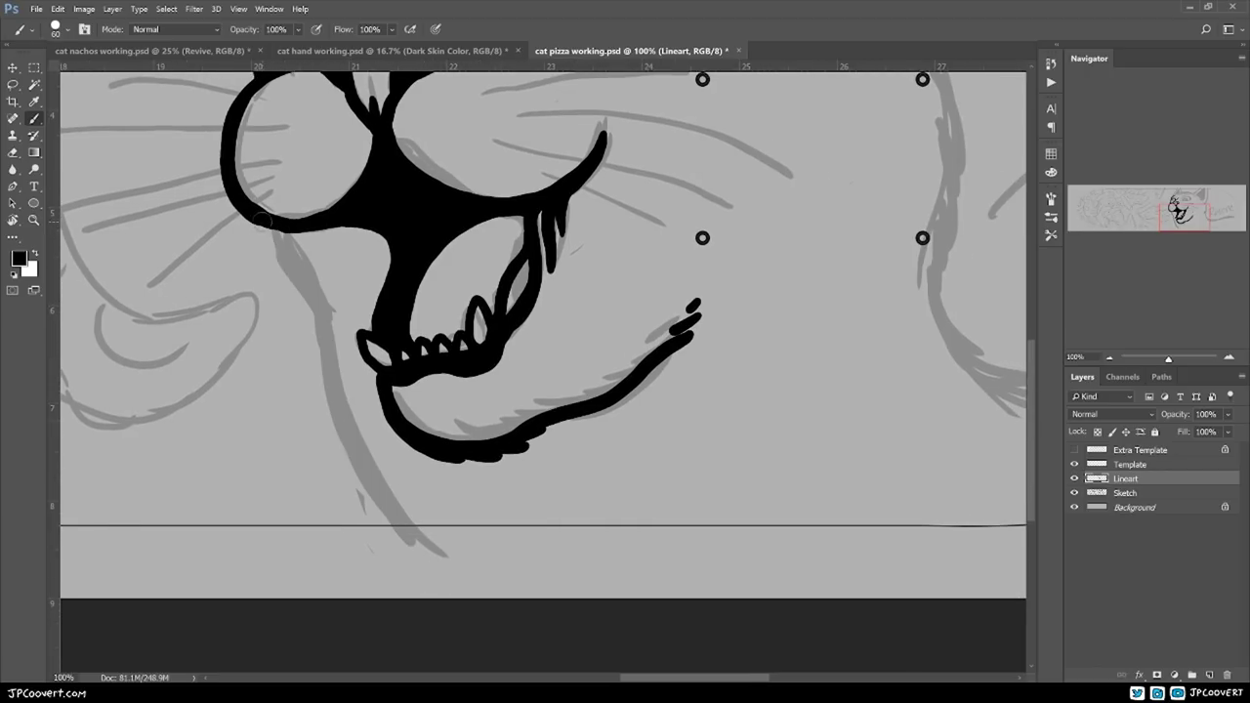
pyautogui.moveTo(256, 214)
pyautogui.mouseDown()
pyautogui.moveTo(311, 297)
pyautogui.moveTo(355, 430)
pyautogui.moveTo(451, 569)
pyautogui.moveTo(417, 564)
pyautogui.moveTo(400, 532)
pyautogui.moveTo(485, 604)
pyautogui.mouseUp()
pyautogui.moveTo(443, 560); pyautogui.dragTo(494, 598)
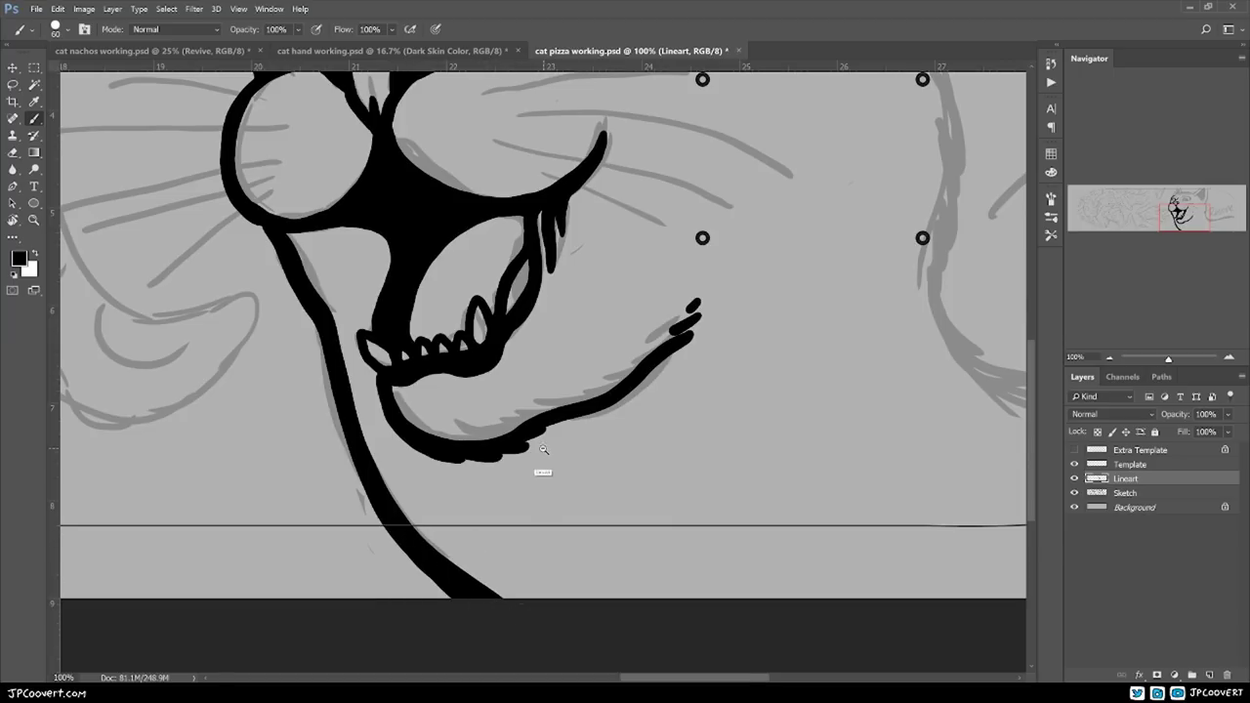
# - Ink the back of the neck from below the near ear down into the shoulder curve
pyautogui.keyDown('alt'); pyautogui.click(543, 464); pyautogui.keyUp('alt')
pyautogui.keyDown('alt'); pyautogui.click(547, 449); pyautogui.keyUp('alt')
pyautogui.keyDown('alt'); pyautogui.click(553, 438); pyautogui.keyUp('alt')
pyautogui.keyDown('ctrl'); pyautogui.click(601, 332); pyautogui.keyUp('ctrl')
pyautogui.keyDown('ctrl'); pyautogui.click(634, 344); pyautogui.keyUp('ctrl')
pyautogui.keyDown('ctrl'); pyautogui.click(713, 367); pyautogui.keyUp('ctrl')
pyautogui.moveTo(723, 382); pyautogui.dragTo(526, 236)
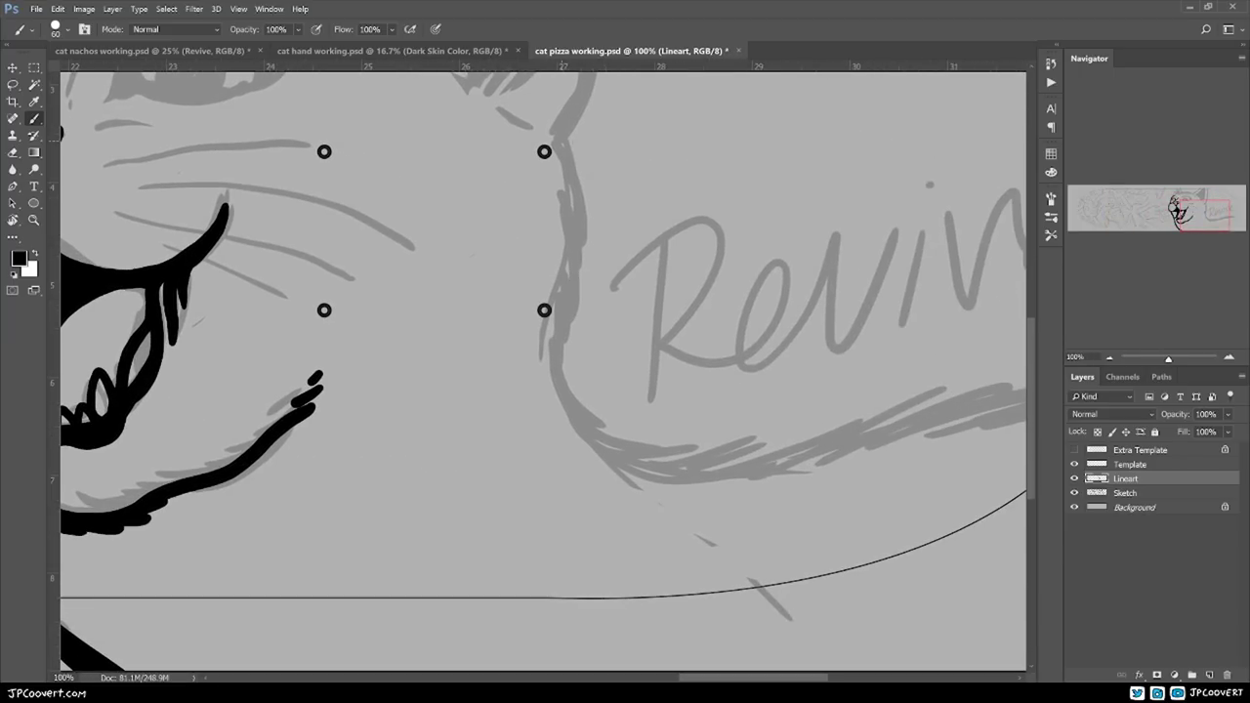
pyautogui.moveTo(556, 135); pyautogui.dragTo(557, 339)
pyautogui.hotkey('ctrl', 'z')
pyautogui.moveTo(585, 168)
pyautogui.mouseDown()
pyautogui.moveTo(453, 199)
pyautogui.moveTo(447, 216)
pyautogui.moveTo(493, 479)
pyautogui.moveTo(597, 469)
pyautogui.mouseUp()
# - Ink the cat's back line beneath the Revive lettering with overlapping fur strokes
pyautogui.moveTo(523, 491); pyautogui.dragTo(774, 426)
pyautogui.hotkey('ctrl', 'z')
pyautogui.hotkey('ctrl', 'z')
pyautogui.moveTo(712, 457); pyautogui.dragTo(830, 421)
pyautogui.moveTo(760, 442); pyautogui.dragTo(899, 426)
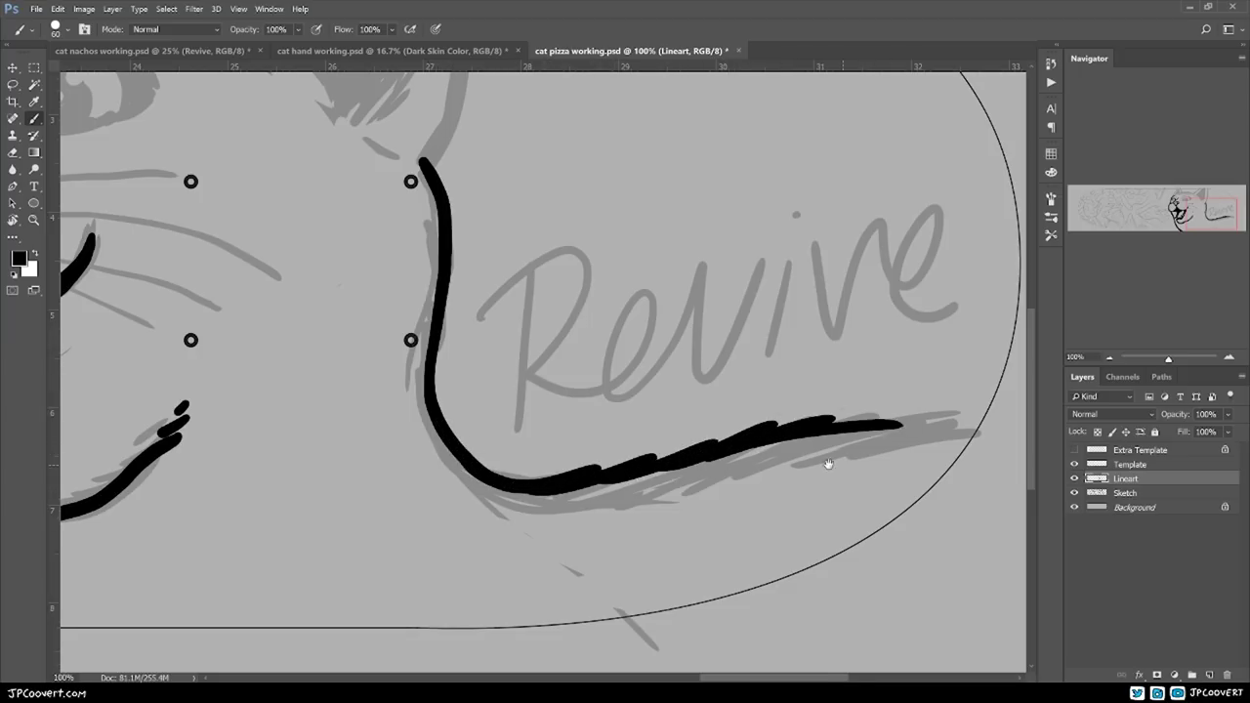
pyautogui.moveTo(829, 465); pyautogui.dragTo(729, 467)
pyautogui.moveTo(724, 442)
pyautogui.mouseDown()
pyautogui.moveTo(853, 440)
pyautogui.moveTo(911, 457)
pyautogui.mouseUp()
# - Thicken the back line beneath the Revive lettering with a second layer of jagged fur strokes
pyautogui.moveTo(394, 491); pyautogui.dragTo(491, 491)
pyautogui.moveTo(565, 499); pyautogui.dragTo(710, 423)
pyautogui.moveTo(612, 419); pyautogui.dragTo(742, 382)
pyautogui.hotkey('ctrl', 'z')
pyautogui.moveTo(668, 412); pyautogui.dragTo(784, 375)
pyautogui.hotkey('ctrl', 'z')
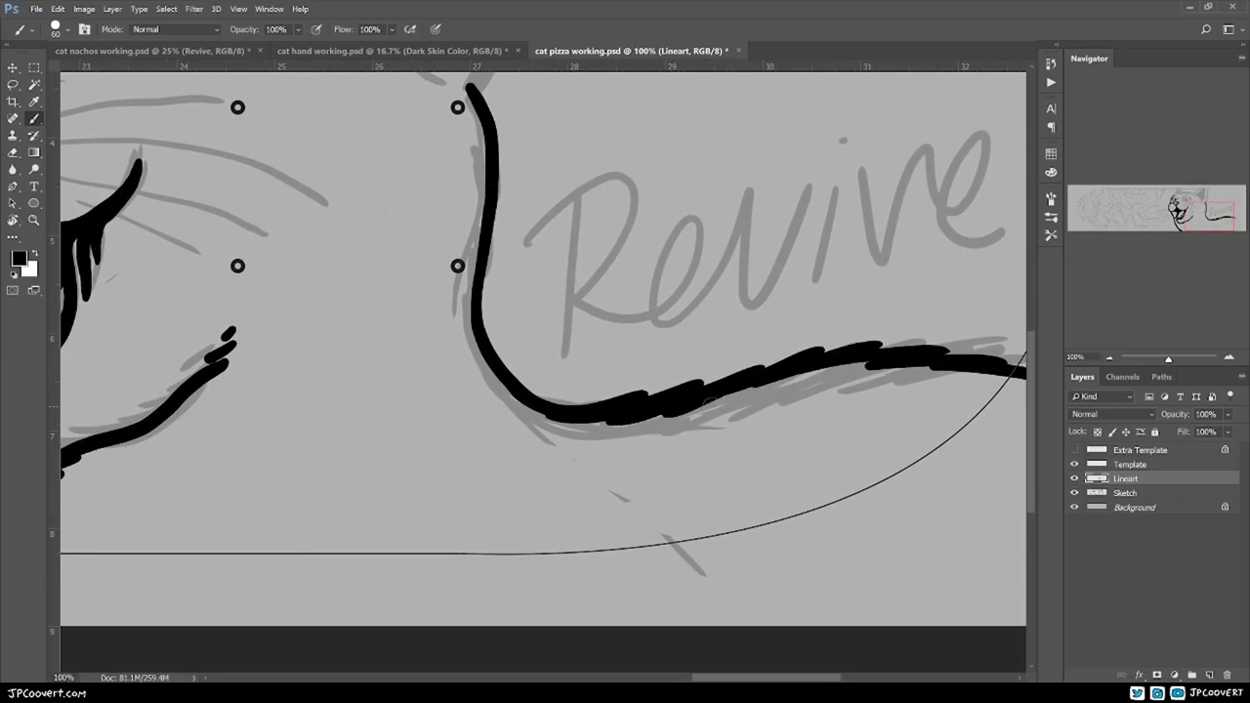
pyautogui.moveTo(710, 401); pyautogui.dragTo(786, 378)
pyautogui.moveTo(757, 390); pyautogui.dragTo(842, 367)
pyautogui.moveTo(811, 376); pyautogui.dragTo(941, 365)
pyautogui.moveTo(944, 406)
pyautogui.mouseDown()
pyautogui.moveTo(876, 403)
pyautogui.moveTo(1016, 390)
pyautogui.mouseUp()
# - Extend the furry back line past the board outline to the edge of the canvas
pyautogui.moveTo(939, 430); pyautogui.dragTo(828, 396)
pyautogui.moveTo(830, 349); pyautogui.dragTo(997, 395)
pyautogui.moveTo(891, 369); pyautogui.dragTo(1021, 416)
pyautogui.moveTo(945, 425)
pyautogui.mouseDown()
pyautogui.moveTo(846, 417)
pyautogui.moveTo(979, 448)
pyautogui.mouseUp()
pyautogui.moveTo(861, 401); pyautogui.dragTo(979, 461)
pyautogui.moveTo(881, 416); pyautogui.dragTo(1022, 492)
# - Thicken the line down the back of the neck into the shoulder curve
pyautogui.keyDown('ctrl'); pyautogui.keyDown('alt'); pyautogui.click(788, 494); pyautogui.keyUp('alt'); pyautogui.keyUp('ctrl')
pyautogui.moveTo(788, 494); pyautogui.dragTo(958, 614)
pyautogui.moveTo(563, 315); pyautogui.dragTo(577, 492)
pyautogui.hotkey('ctrl', 'z')
pyautogui.moveTo(621, 396); pyautogui.dragTo(469, 266)
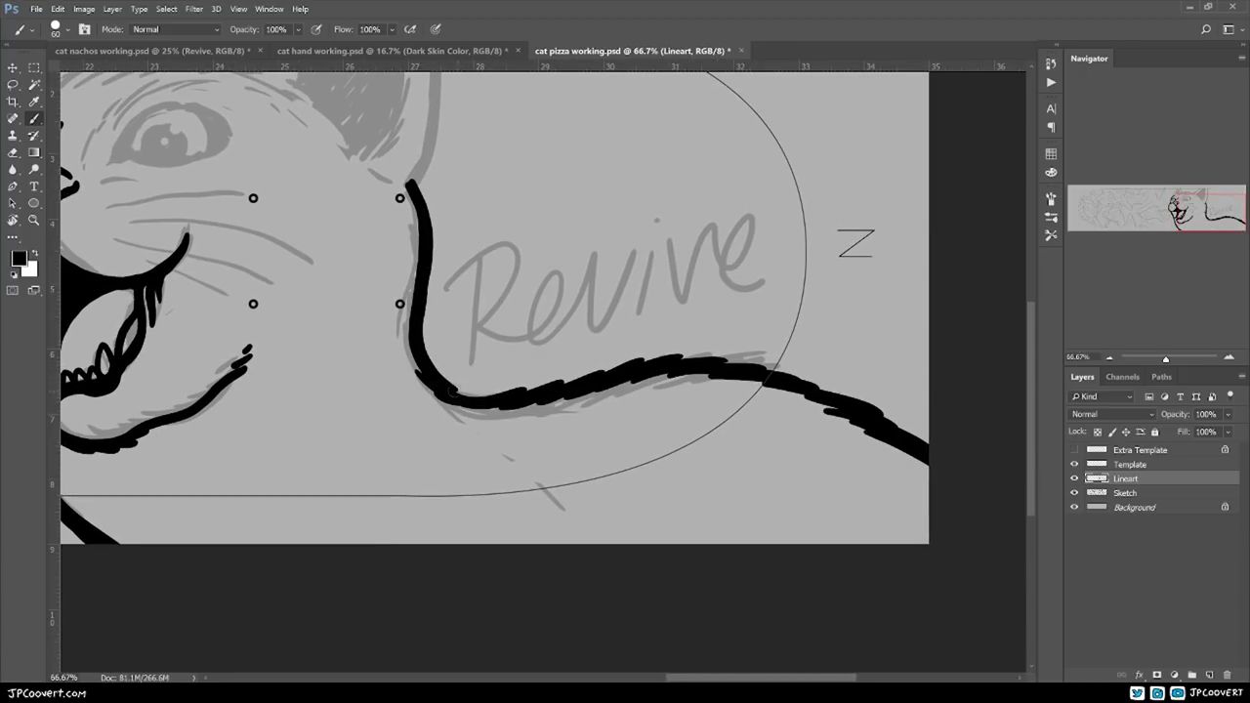
pyautogui.keyDown('ctrl'); pyautogui.click(499, 398); pyautogui.keyUp('ctrl')
pyautogui.keyDown('ctrl'); pyautogui.click(499, 398); pyautogui.keyUp('ctrl')
pyautogui.hotkey('ctrl', 'alt', 'z')
pyautogui.hotkey('ctrl', 'alt', 'z')
pyautogui.moveTo(318, 340)
pyautogui.mouseDown()
pyautogui.moveTo(459, 379)
pyautogui.moveTo(536, 378)
pyautogui.mouseUp()
pyautogui.moveTo(331, 384); pyautogui.dragTo(464, 401)
pyautogui.hotkey('ctrl', 'z')
pyautogui.hotkey('ctrl', 'z')
# - Ink the outer edge of the cat's near ear from its tip down to the neck line
pyautogui.moveTo(280, 327); pyautogui.dragTo(413, 366)
pyautogui.scroll(-3, 552, 428)
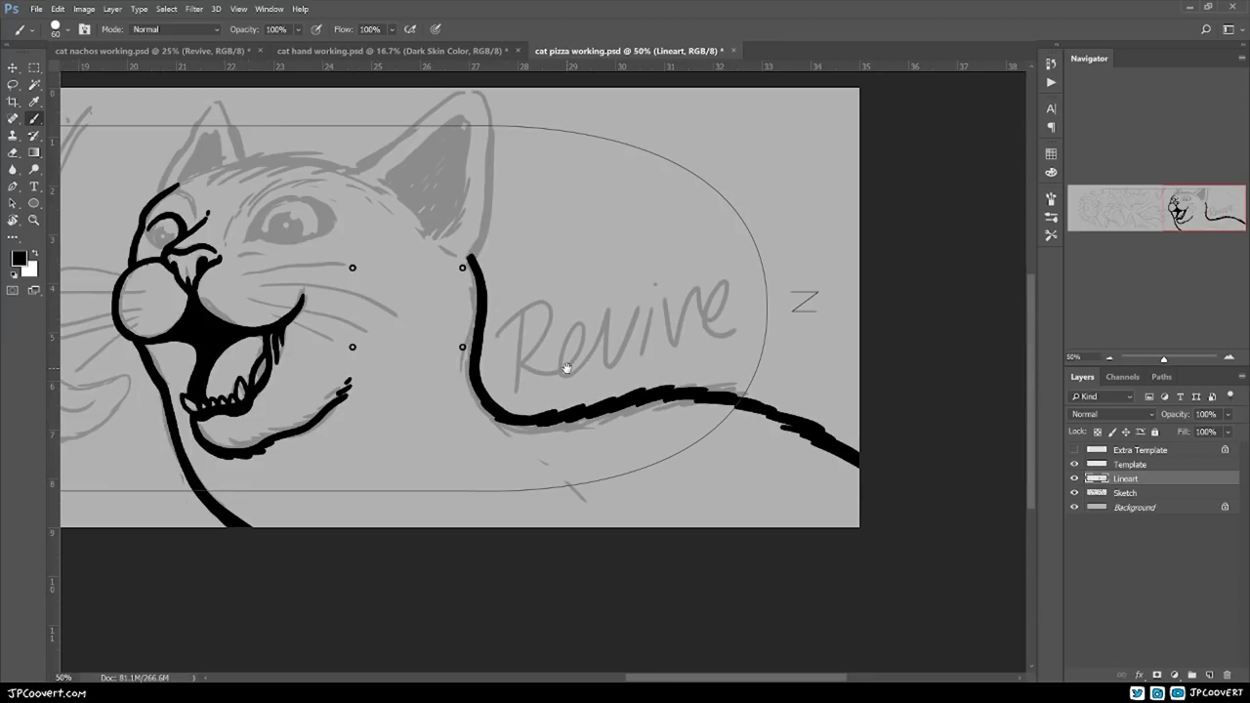
pyautogui.moveTo(495, 174); pyautogui.dragTo(573, 286)
pyautogui.scroll(2, 574, 286)
pyautogui.moveTo(530, 132)
pyautogui.mouseDown()
pyautogui.moveTo(555, 153)
pyautogui.moveTo(564, 311)
pyautogui.moveTo(519, 459)
pyautogui.mouseUp()
pyautogui.hotkey('ctrl', 'z')
pyautogui.hotkey('ctrl', 'z')
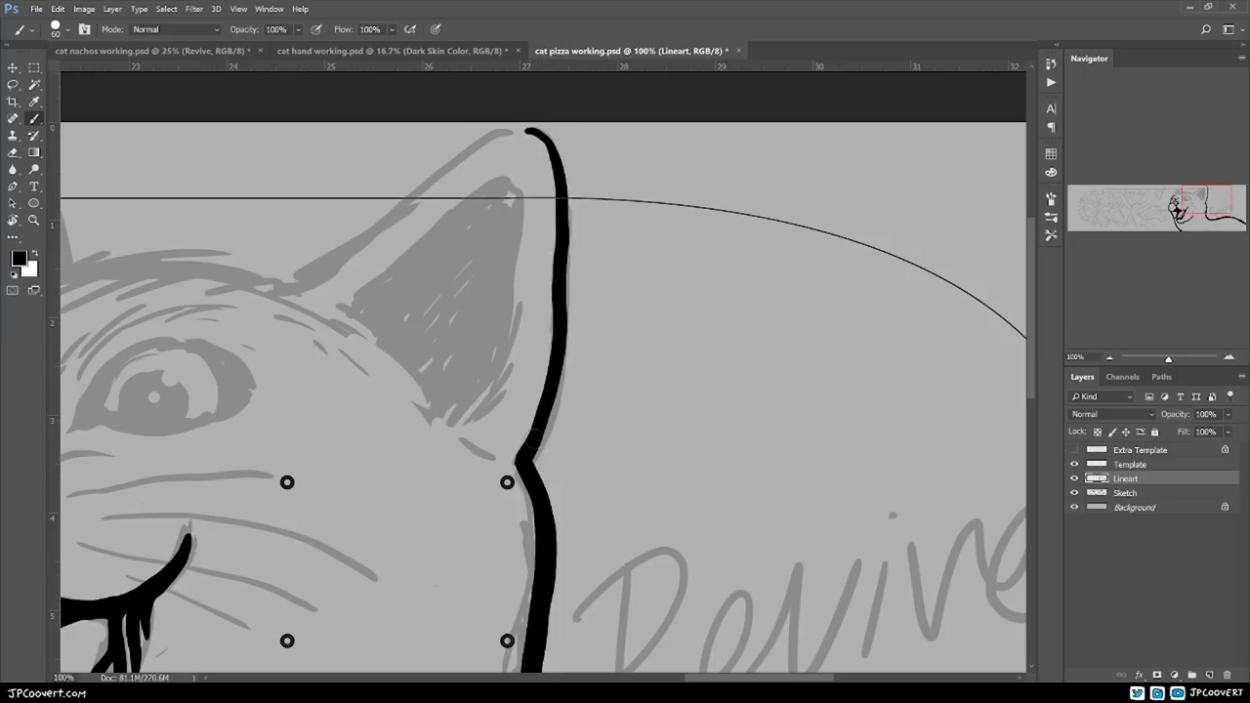
# - Ink the front edge of the near ear from its tip down to the top of the head
pyautogui.scroll(1, 573, 399)
pyautogui.moveTo(572, 398)
pyautogui.mouseDown()
pyautogui.moveTo(586, 560)
pyautogui.moveTo(594, 524)
pyautogui.mouseUp()
pyautogui.scroll(-1, 593, 525)
pyautogui.moveTo(631, 346); pyautogui.dragTo(635, 259)
pyautogui.moveTo(546, 181)
pyautogui.mouseDown()
pyautogui.moveTo(321, 335)
pyautogui.moveTo(288, 340)
pyautogui.mouseUp()
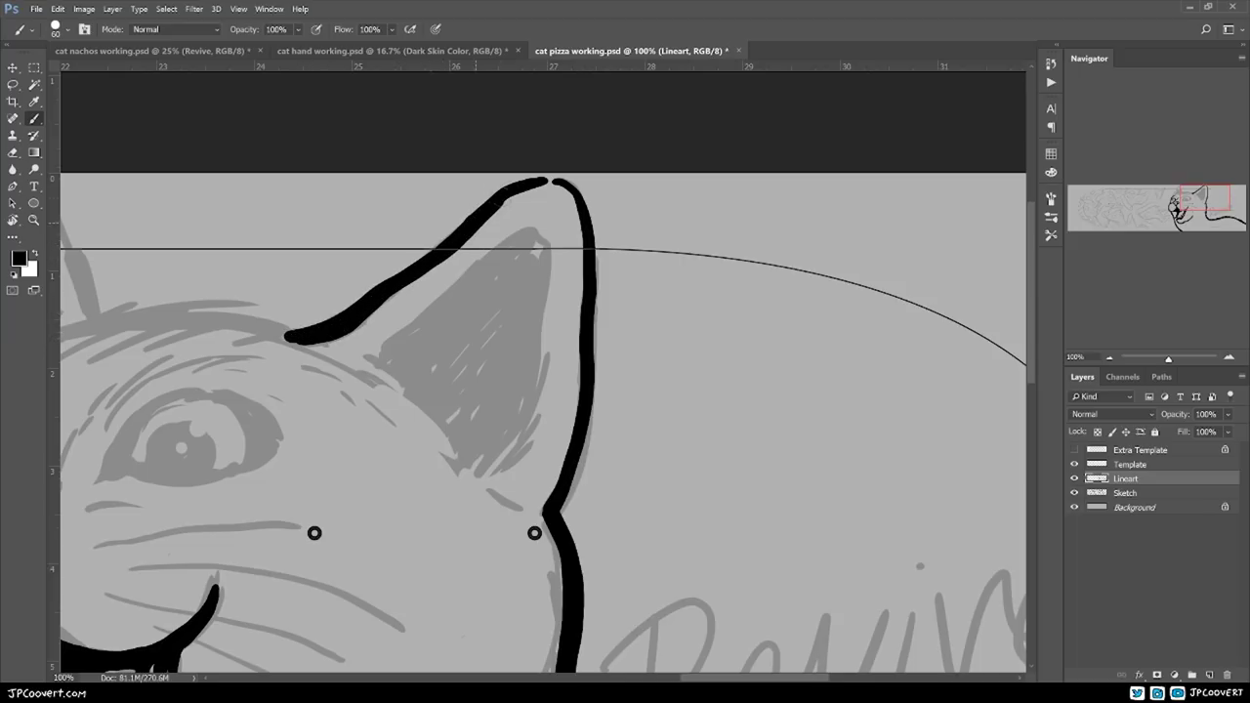
# - Ink the curved top of the head from the near ear's base across to the forehead
pyautogui.moveTo(649, 344)
pyautogui.mouseDown()
pyautogui.moveTo(628, 274)
pyautogui.moveTo(700, 254)
pyautogui.mouseUp()
pyautogui.moveTo(503, 235); pyautogui.dragTo(779, 296)
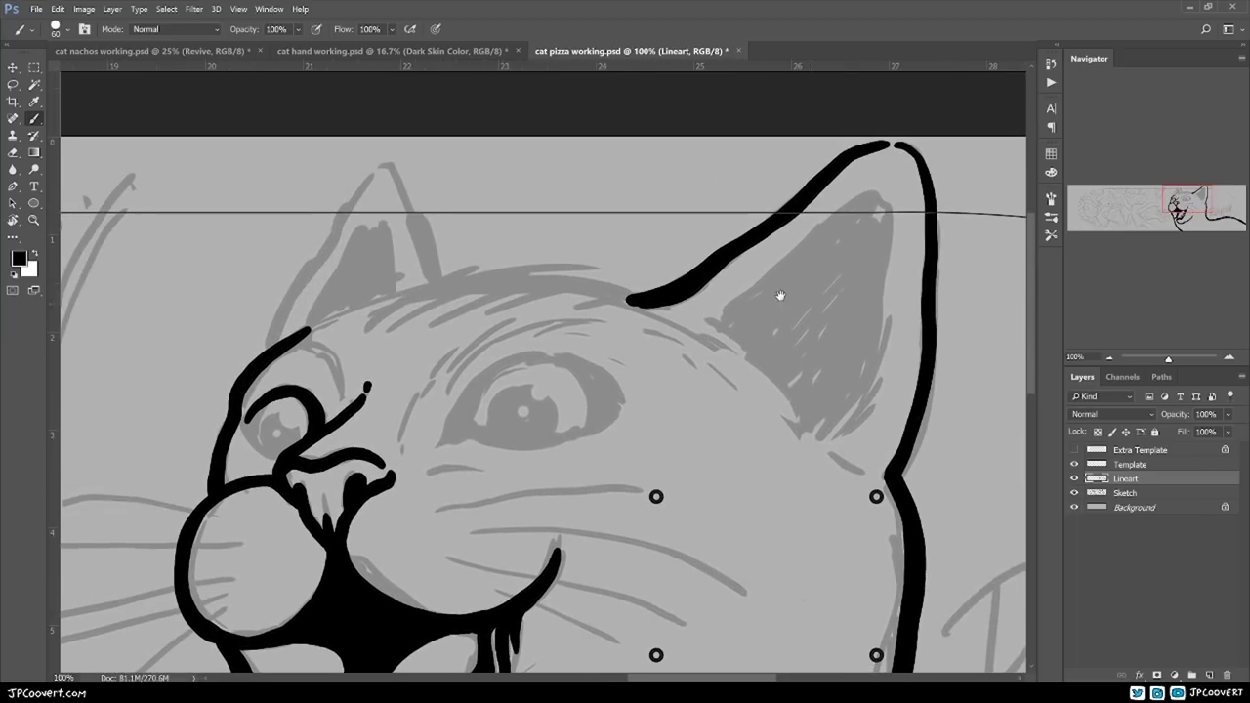
pyautogui.moveTo(681, 323)
pyautogui.mouseDown()
pyautogui.moveTo(636, 306)
pyautogui.moveTo(401, 285)
pyautogui.moveTo(317, 330)
pyautogui.mouseUp()
# - Ink both sides of the cat's far ear from the tip down to the head line
pyautogui.moveTo(470, 257); pyautogui.dragTo(495, 279)
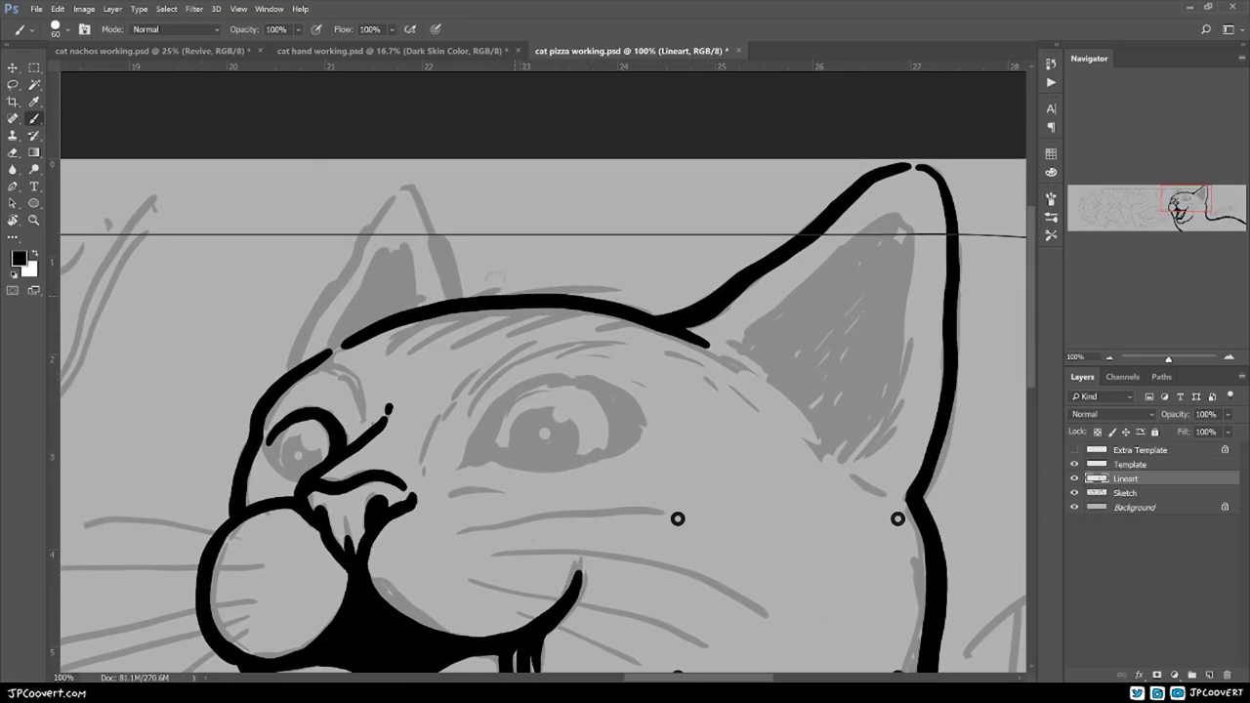
pyautogui.moveTo(414, 174); pyautogui.dragTo(293, 357)
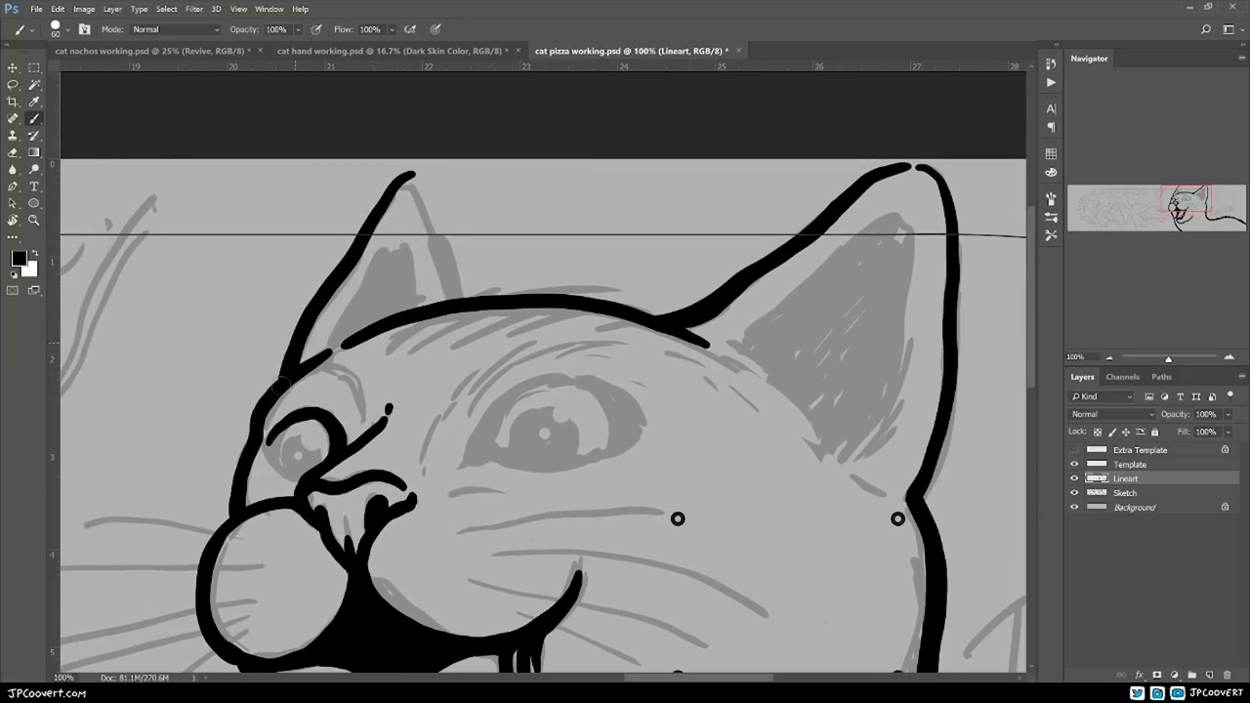
pyautogui.moveTo(375, 213); pyautogui.dragTo(309, 305)
pyautogui.moveTo(413, 174); pyautogui.dragTo(474, 294)
# - Ink the near eye with a thick almond-shaped outline and add the crease line beneath it
pyautogui.moveTo(538, 470); pyautogui.dragTo(765, 421)
pyautogui.hotkey('ctrl', '+')
pyautogui.moveTo(440, 382); pyautogui.dragTo(670, 201)
pyautogui.moveTo(424, 426); pyautogui.dragTo(602, 452)
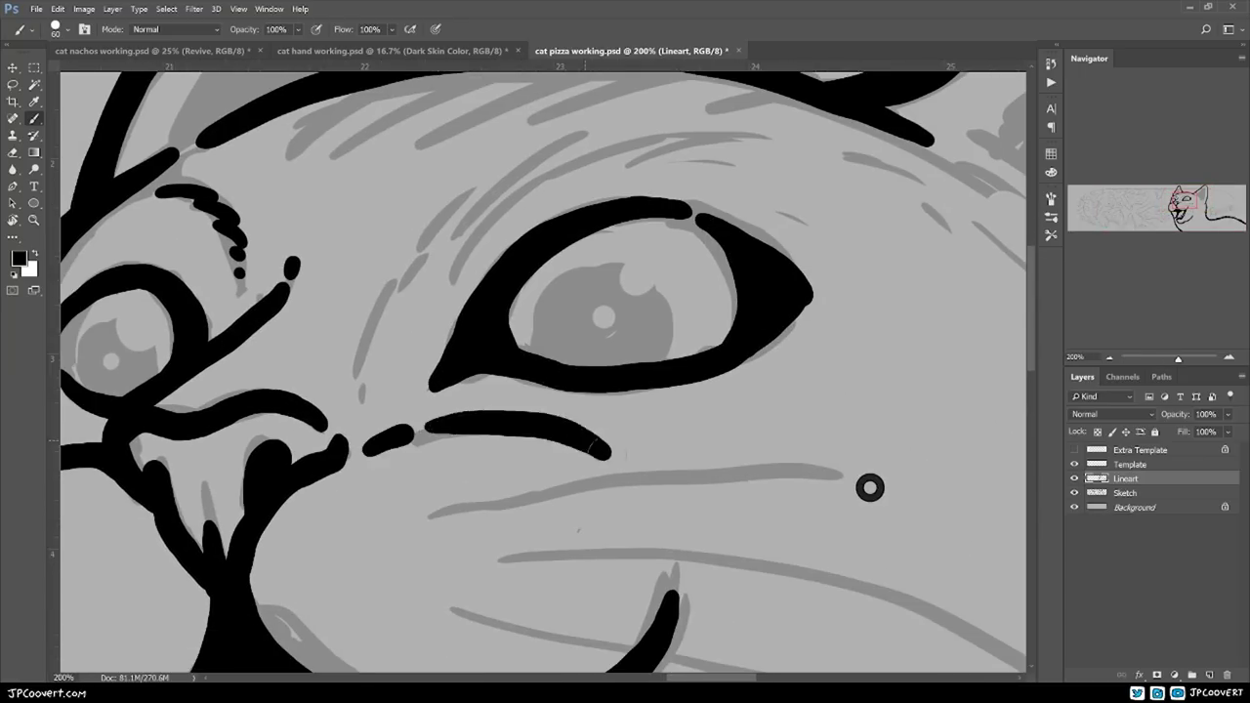
pyautogui.hotkey('ctrl', '-')
pyautogui.moveTo(660, 350)
pyautogui.mouseDown()
pyautogui.moveTo(717, 358)
pyautogui.moveTo(665, 310)
pyautogui.mouseUp()
# - Look at the colored artwork in cat hand working.psd and return to cat pizza working.psd
pyautogui.hotkey('ctrl', '+')
pyautogui.click(391, 51)
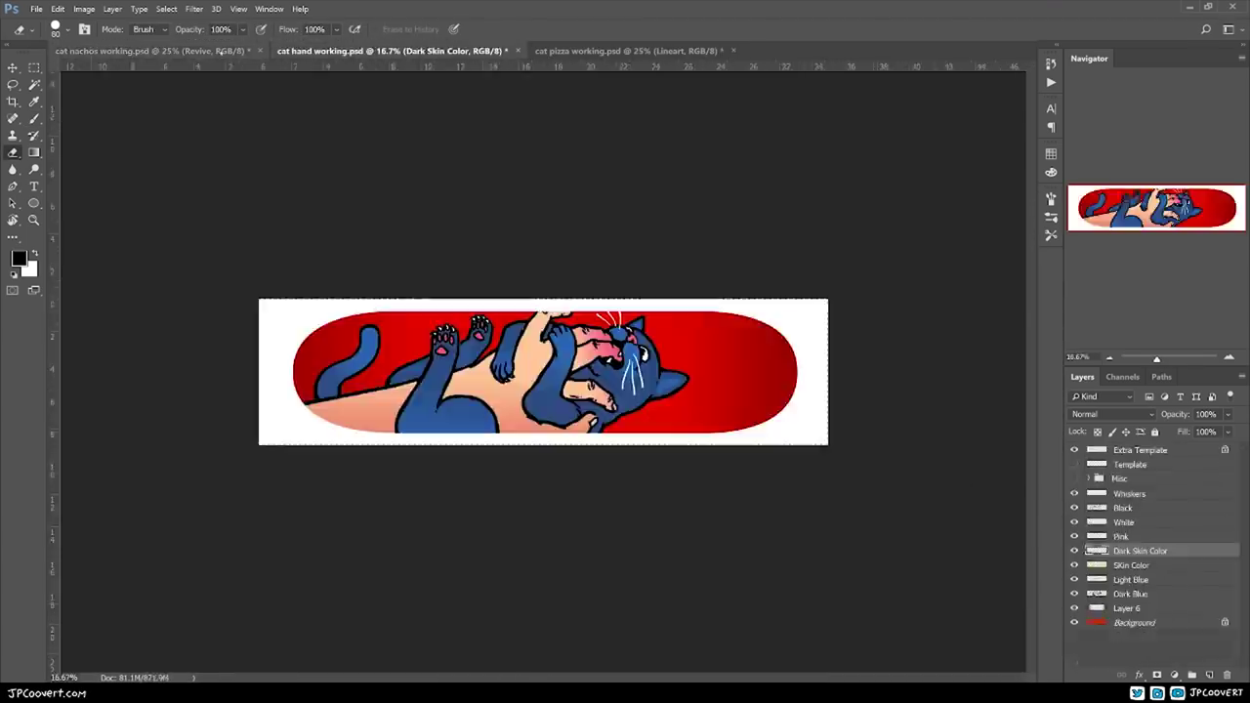
pyautogui.click(631, 51)
# - Ink the pizza slice beside the cat's mouth with its ragged crust, wavy edges and first pepperoni
pyautogui.moveTo(357, 281)
pyautogui.mouseDown()
pyautogui.moveTo(372, 264)
pyautogui.moveTo(708, 154)
pyautogui.mouseUp()
pyautogui.moveTo(539, 404)
pyautogui.mouseDown()
pyautogui.moveTo(564, 427)
pyautogui.moveTo(713, 303)
pyautogui.mouseUp()
pyautogui.hotkey('ctrl', '-')
pyautogui.hotkey('ctrl', '+')
pyautogui.moveTo(469, 298); pyautogui.dragTo(589, 277)
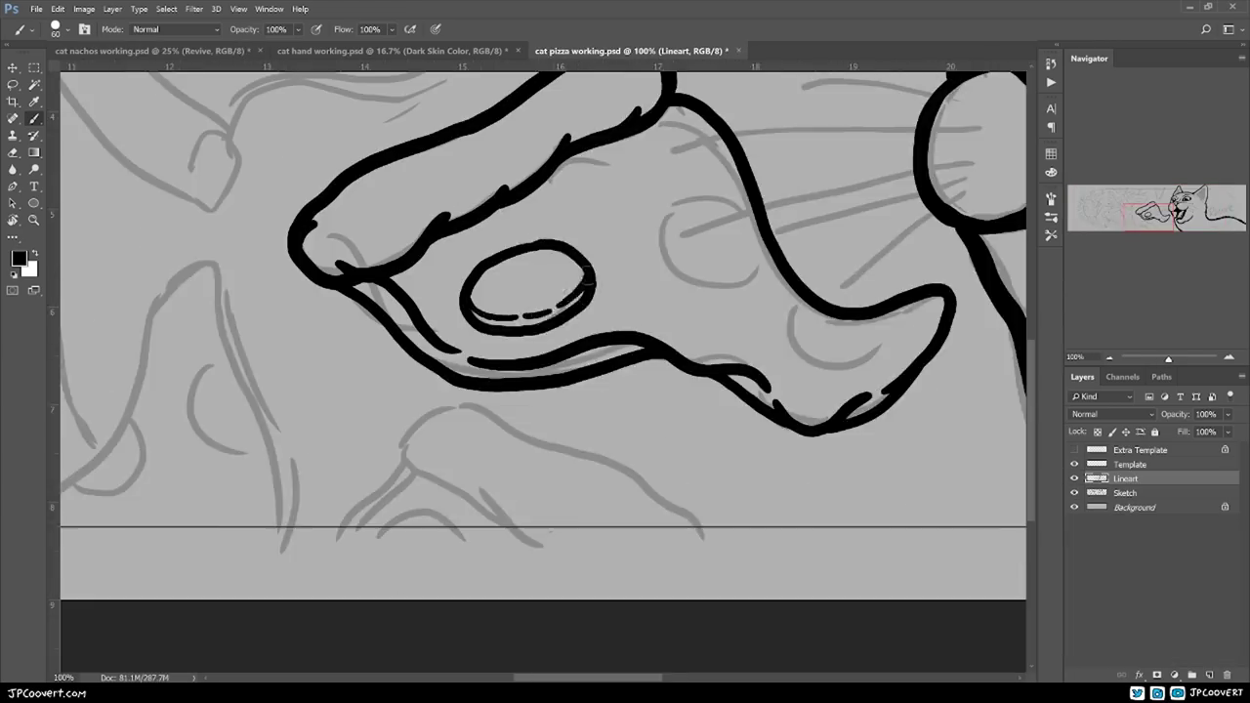
# - Ink the pizza slices cropped by the bottom and top canvas edges in front of the cat, including their pepperoni
pyautogui.hotkey('ctrl', '-')
pyautogui.hotkey('ctrl', '-')
pyautogui.hotkey('ctrl', '-')
pyautogui.hotkey('ctrl', '-')
pyautogui.hotkey('ctrl', '+')
pyautogui.hotkey('ctrl', '+')
pyautogui.hotkey('ctrl', '+')
pyautogui.hotkey('ctrl', '+')
pyautogui.hotkey('ctrl', '+')
pyautogui.moveTo(580, 332); pyautogui.dragTo(685, 356)
pyautogui.hotkey('ctrl', '-')
pyautogui.moveTo(547, 489); pyautogui.dragTo(661, 275)
pyautogui.moveTo(496, 337); pyautogui.dragTo(809, 459)
pyautogui.moveTo(664, 98); pyautogui.dragTo(468, 625)
pyautogui.moveTo(466, 210); pyautogui.dragTo(679, 224)
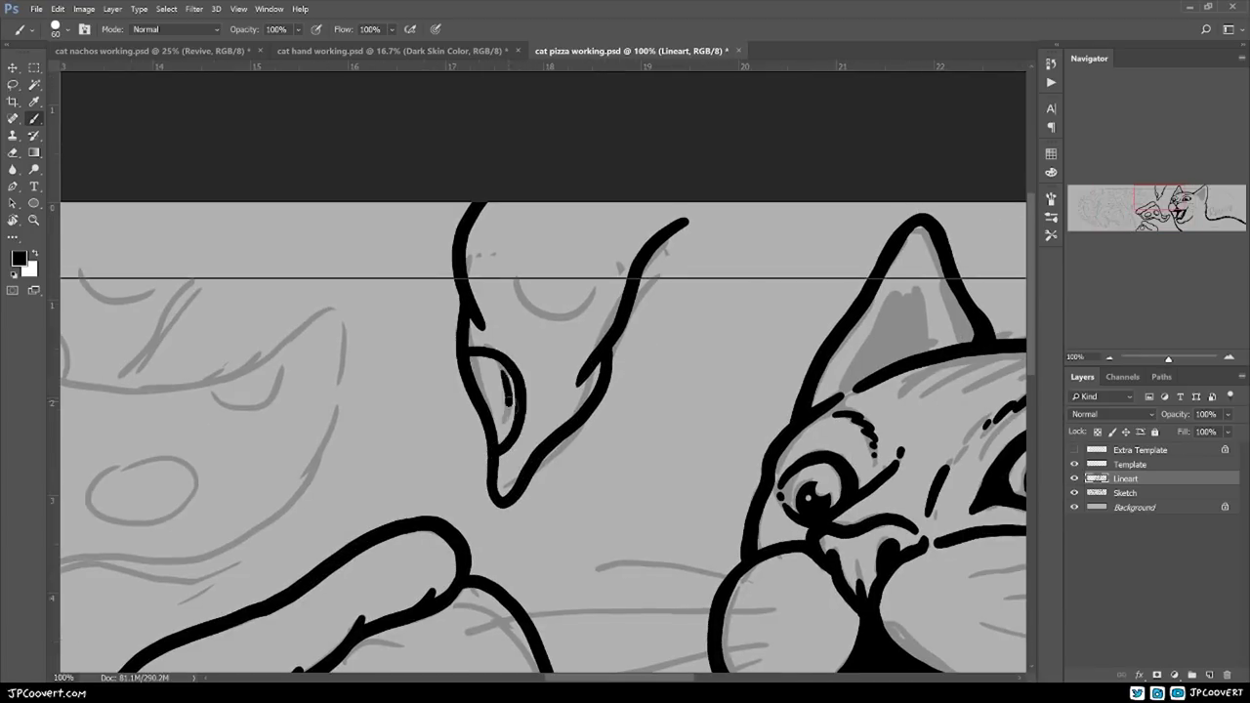
# - Ink the ragged inner edge of the crust on the upper middle pizza slice
pyautogui.moveTo(710, 635)
pyautogui.mouseDown()
pyautogui.moveTo(740, 398)
pyautogui.moveTo(1185, 601)
pyautogui.mouseUp()
pyautogui.moveTo(420, 331)
pyautogui.mouseDown()
pyautogui.moveTo(511, 424)
pyautogui.moveTo(500, 386)
pyautogui.moveTo(481, 455)
pyautogui.mouseUp()
pyautogui.hotkey('ctrl', 'z')
pyautogui.moveTo(368, 240); pyautogui.dragTo(440, 330)
pyautogui.moveTo(356, 203); pyautogui.dragTo(392, 266)
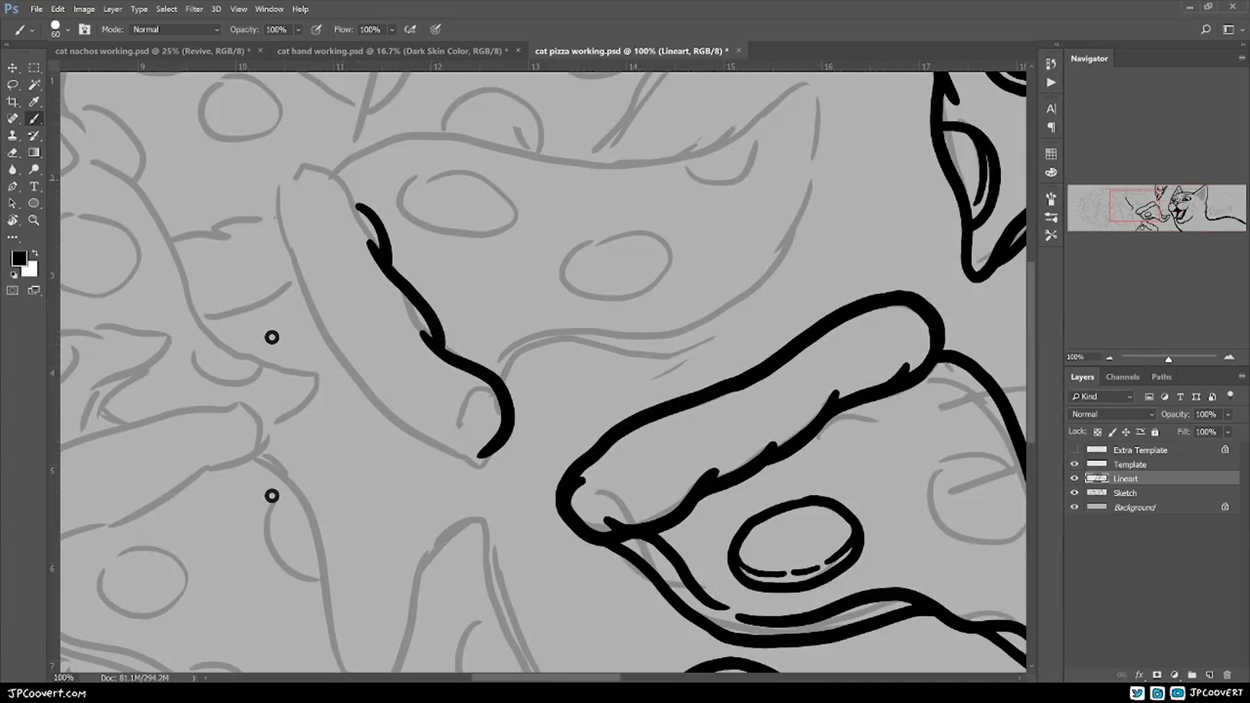
# - Close the upper middle slice's crust with rounded ends and a smooth outer edge, adding a dashed curve at its lower end
pyautogui.moveTo(278, 187); pyautogui.dragTo(355, 181)
pyautogui.moveTo(278, 190)
pyautogui.mouseDown()
pyautogui.moveTo(307, 298)
pyautogui.moveTo(454, 459)
pyautogui.moveTo(480, 456)
pyautogui.moveTo(479, 403)
pyautogui.mouseUp()
pyautogui.hotkey('ctrl', 'z')
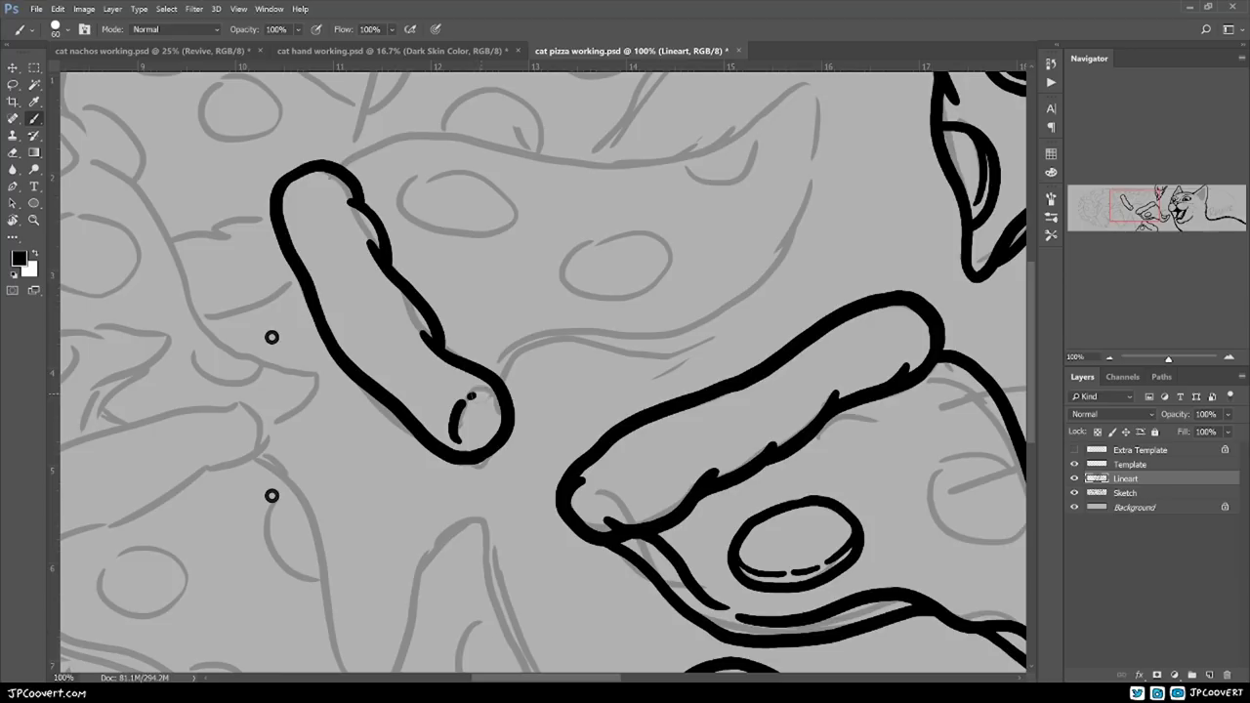
pyautogui.moveTo(559, 428)
pyautogui.mouseDown()
pyautogui.moveTo(568, 445)
pyautogui.moveTo(517, 411)
pyautogui.mouseUp()
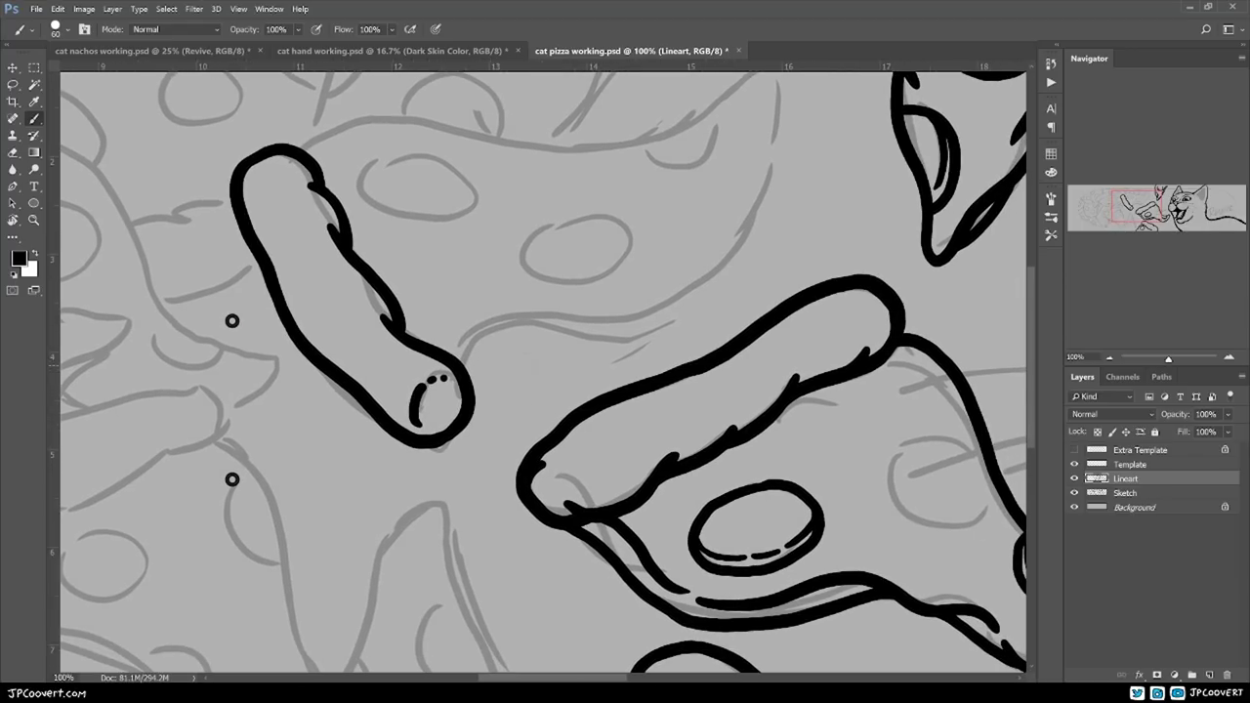
# - Ink the upper middle slice's body and pepperoni, and complete the pepperoni on the slice near the cat's mouth
pyautogui.moveTo(466, 335)
pyautogui.mouseDown()
pyautogui.moveTo(611, 314)
pyautogui.moveTo(689, 261)
pyautogui.moveTo(622, 359)
pyautogui.mouseUp()
pyautogui.moveTo(666, 189)
pyautogui.mouseDown()
pyautogui.moveTo(719, 181)
pyautogui.moveTo(677, 291)
pyautogui.mouseUp()
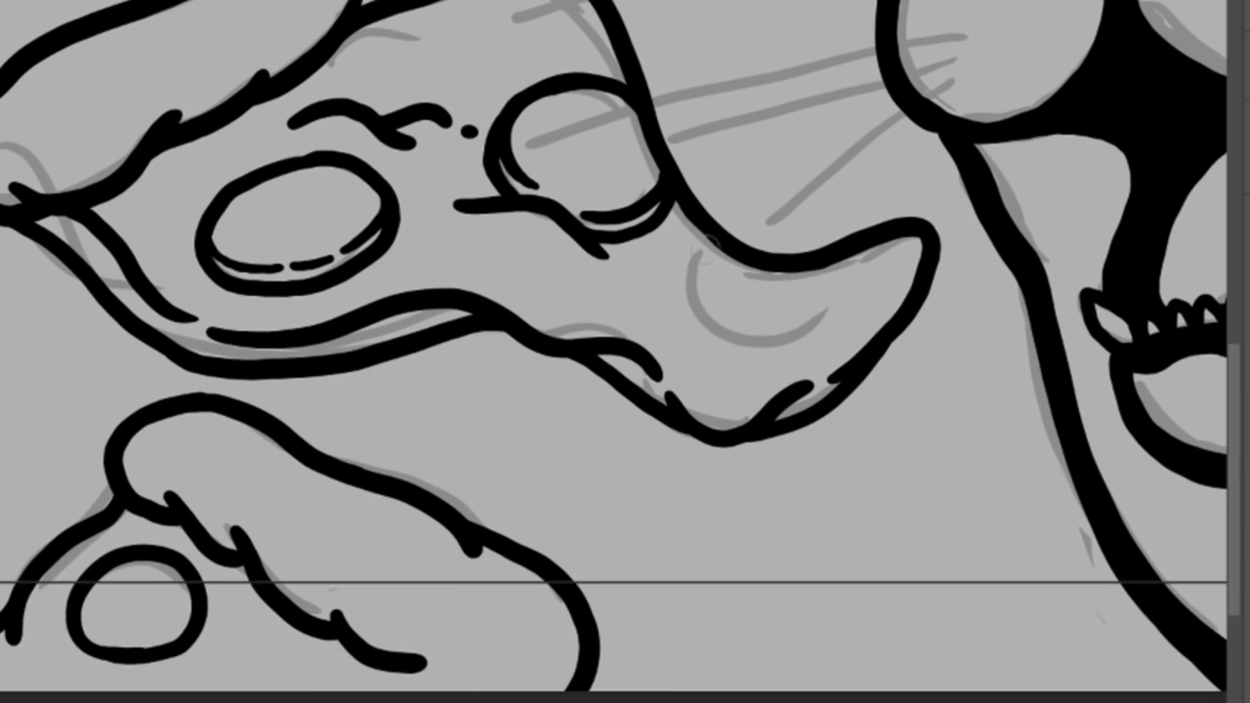
pyautogui.moveTo(433, 252); pyautogui.dragTo(504, 286)
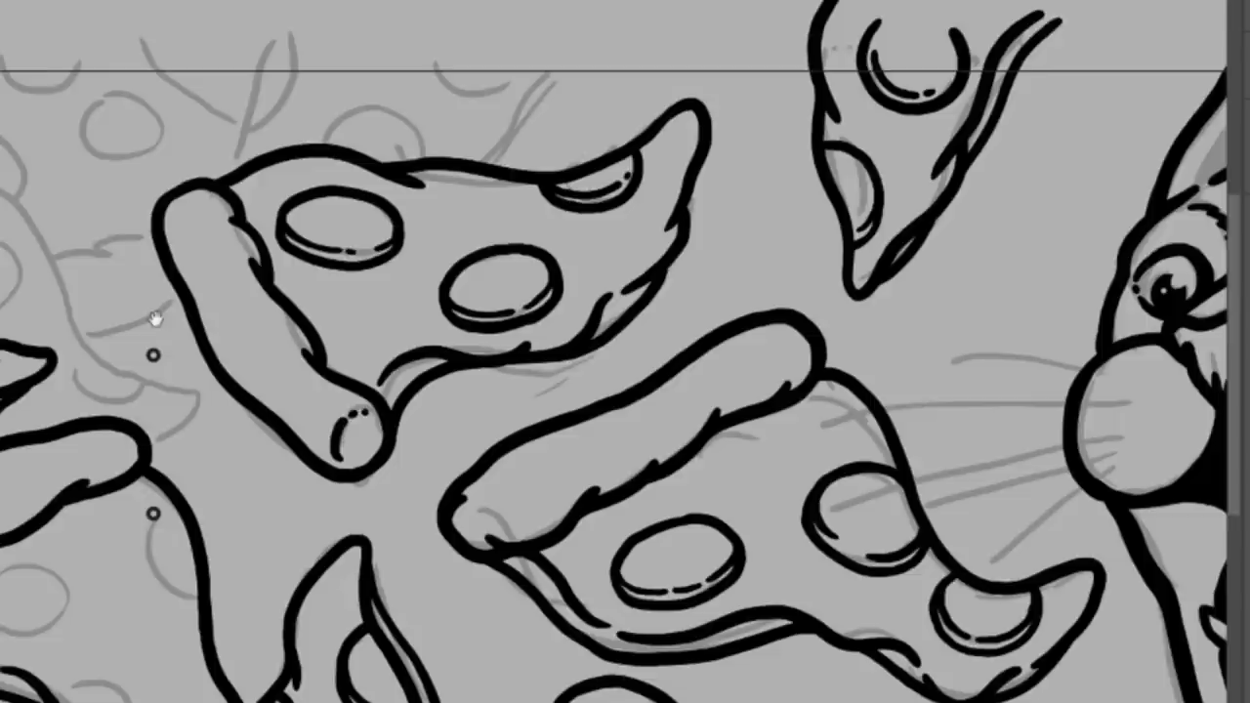
# - Ink the overlapping slices left of the upper middle slice with ragged crusts, wavy edges and shaded pepperoni
pyautogui.moveTo(157, 319); pyautogui.dragTo(698, 200)
pyautogui.hotkey('ctrl', '+')
pyautogui.moveTo(572, 70); pyautogui.dragTo(725, 335)
pyautogui.moveTo(725, 335); pyautogui.dragTo(923, 425)
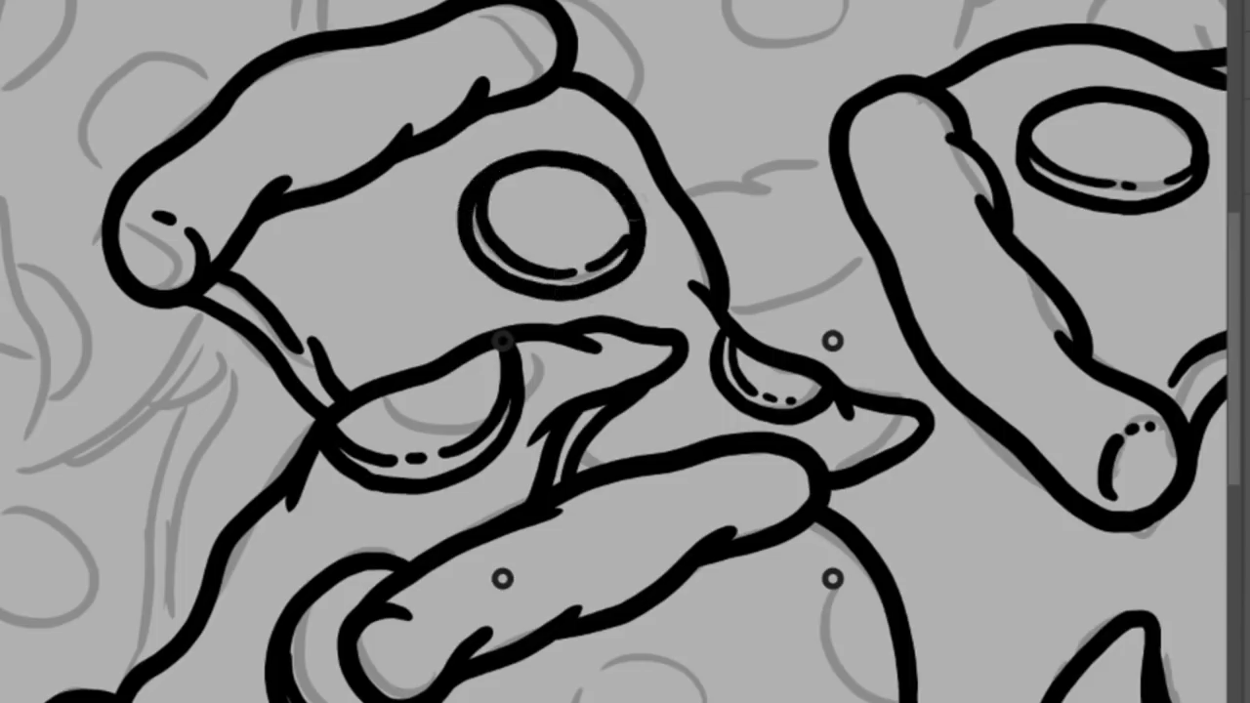
# - Ink both side edges of the slice that runs off the top canvas edge behind the overlapping slices
pyautogui.hotkey('ctrl', '+')
pyautogui.hotkey('ctrl', '-')
pyautogui.hotkey('ctrl', '-')
pyautogui.hotkey('ctrl', '-')
pyautogui.hotkey('ctrl', '-')
pyautogui.hotkey('ctrl', '-')
pyautogui.hotkey('ctrl', '+')
pyautogui.hotkey('ctrl', '+')
pyautogui.hotkey('ctrl', '+')
pyautogui.moveTo(190, 84); pyautogui.dragTo(195, 190)
pyautogui.moveTo(420, 72); pyautogui.dragTo(515, 216)
pyautogui.hotkey('ctrl', '-')
pyautogui.hotkey('ctrl', '-')
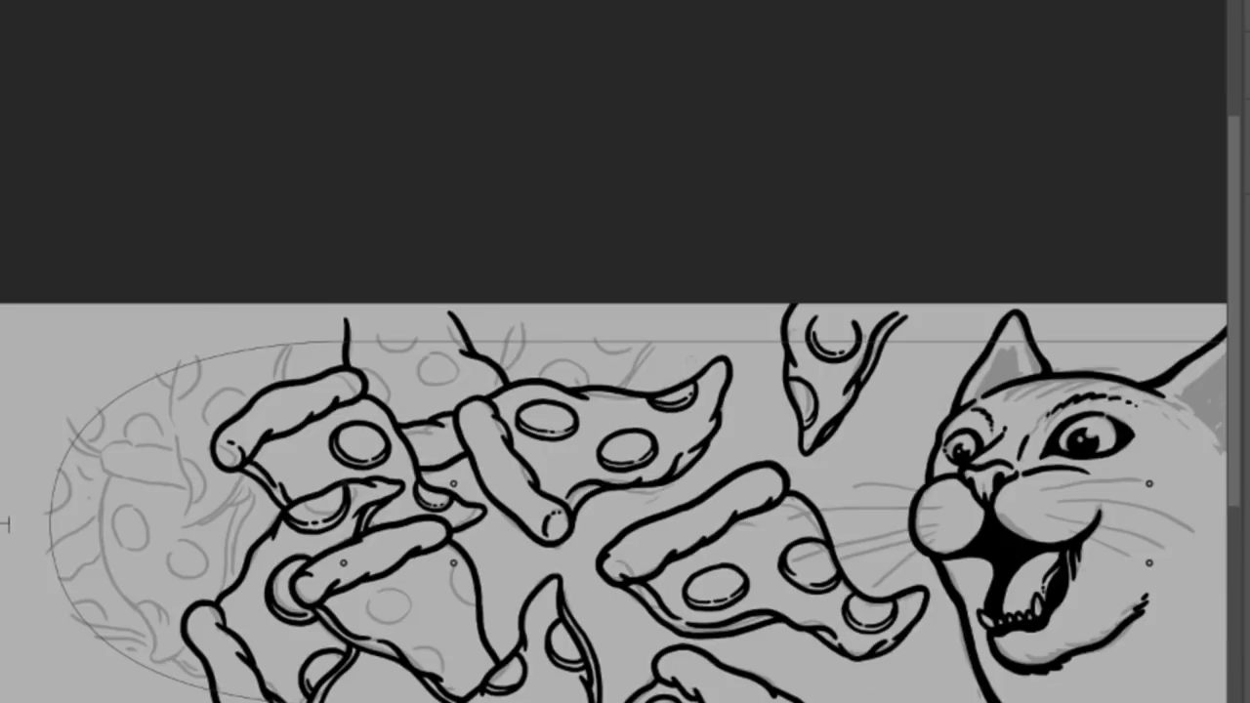
# - Ink the remaining crusts, slice edges and pepperoni in the cluster at the board's far-left end
pyautogui.hotkey('ctrl', '+')
pyautogui.hotkey('ctrl', '+')
pyautogui.hotkey('ctrl', '+')
pyautogui.moveTo(358, 3)
pyautogui.mouseDown()
pyautogui.moveTo(348, 528)
pyautogui.moveTo(523, 398)
pyautogui.mouseUp()
pyautogui.hotkey('ctrl', '-')
pyautogui.hotkey('ctrl', '-')
pyautogui.hotkey('ctrl', '+')
pyautogui.hotkey('ctrl', '+')
pyautogui.moveTo(430, 49); pyautogui.dragTo(554, 377)
pyautogui.hotkey('ctrl', '+')
pyautogui.moveTo(650, 301); pyautogui.dragTo(444, 496)
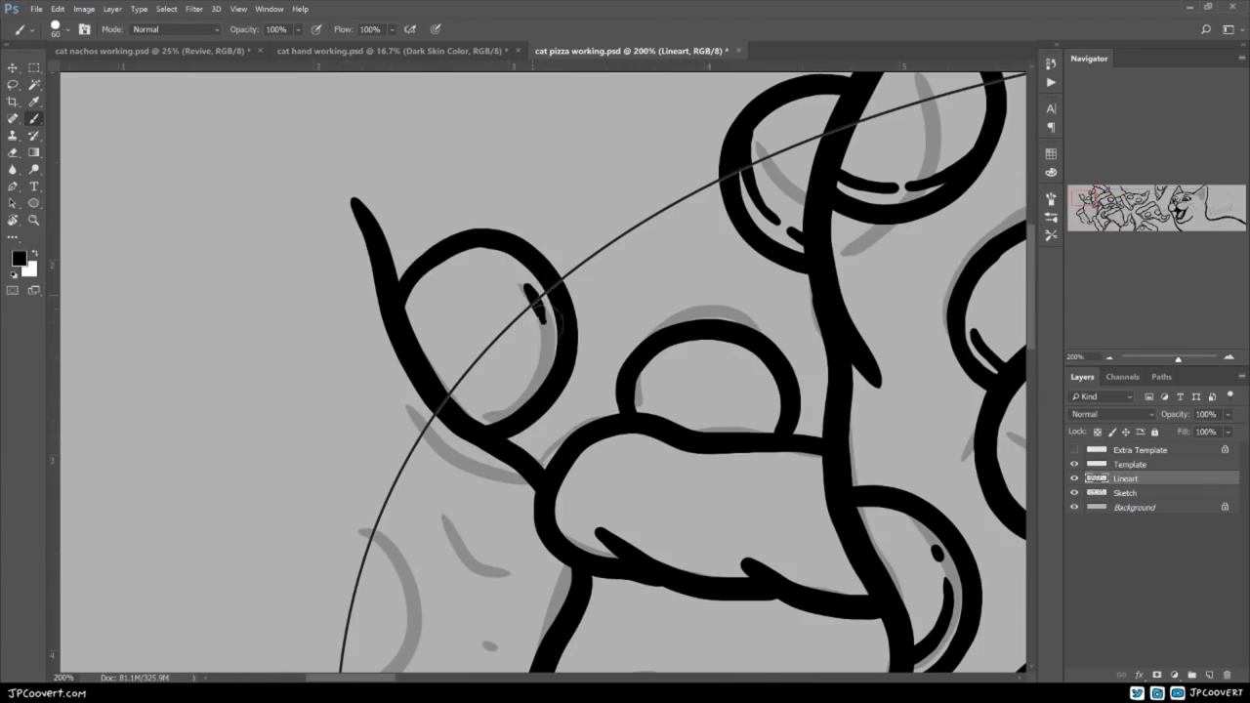
# - Clean up and finish the pepperoni details around the far-left cluster of pizza slices
pyautogui.press('e')
pyautogui.press('b')
pyautogui.moveTo(674, 303); pyautogui.dragTo(834, 371)
pyautogui.hotkey('ctrl', '-')
pyautogui.hotkey('ctrl', '-')
pyautogui.hotkey('ctrl', '-')
pyautogui.hotkey('ctrl', '-')
pyautogui.hotkey('ctrl', '-')
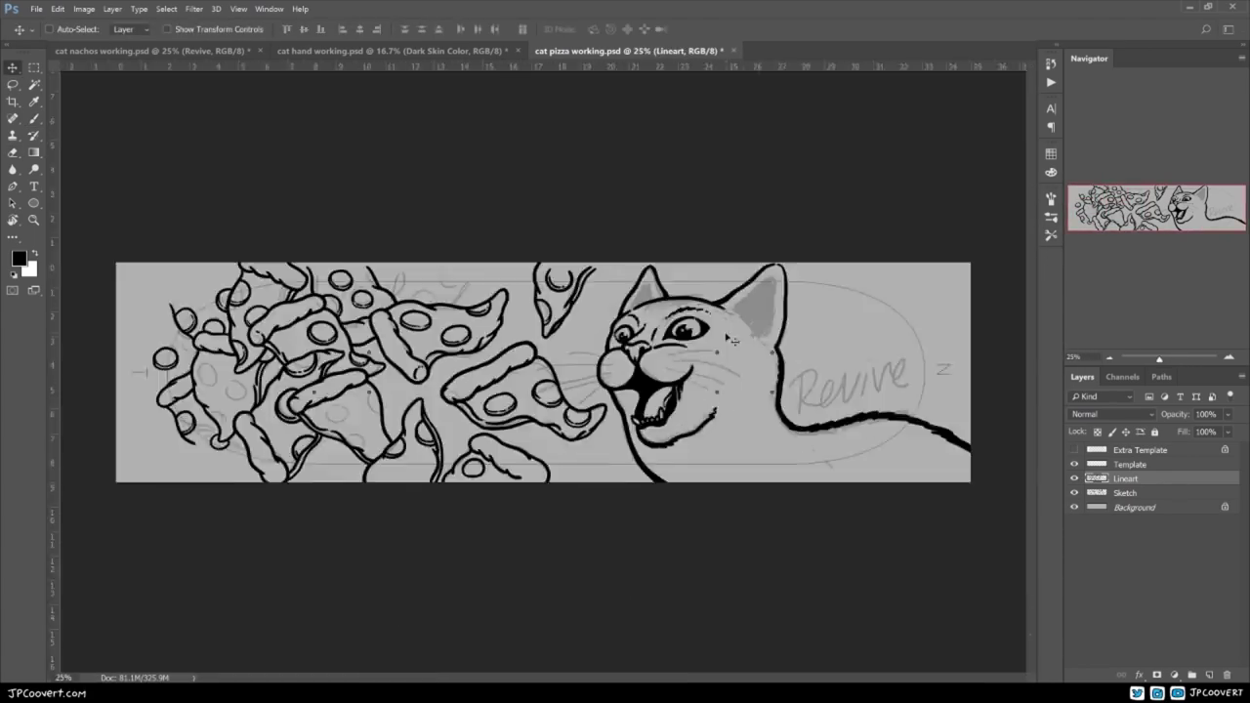
# - Ink the edges of the slice dropping from the top canvas edge behind the upper middle slice
pyautogui.hotkey('ctrl', '-')
pyautogui.hotkey('ctrl', '-')
pyautogui.hotkey('ctrl', '-')
pyautogui.hotkey('ctrl', '+')
pyautogui.hotkey('ctrl', '+')
pyautogui.hotkey('ctrl', '+')
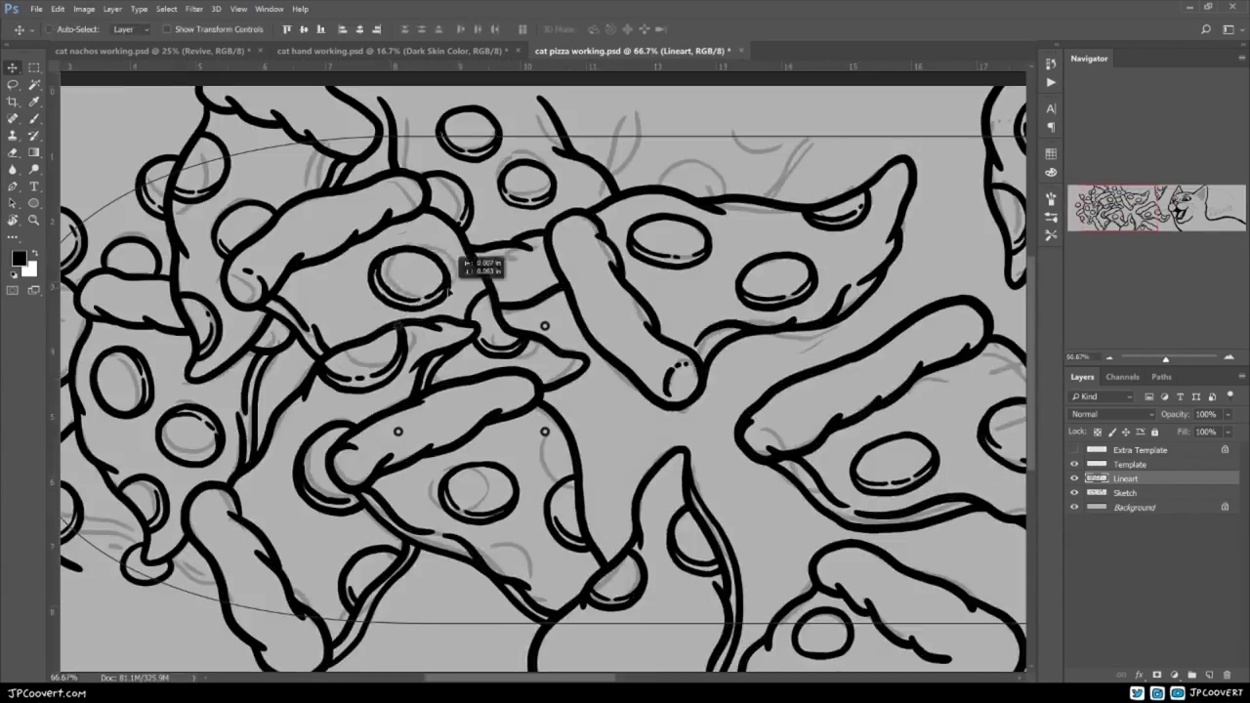
pyautogui.hotkey('ctrl', '+')
pyautogui.scroll(-3, 285, 559)
pyautogui.scroll(3, 254, 586)
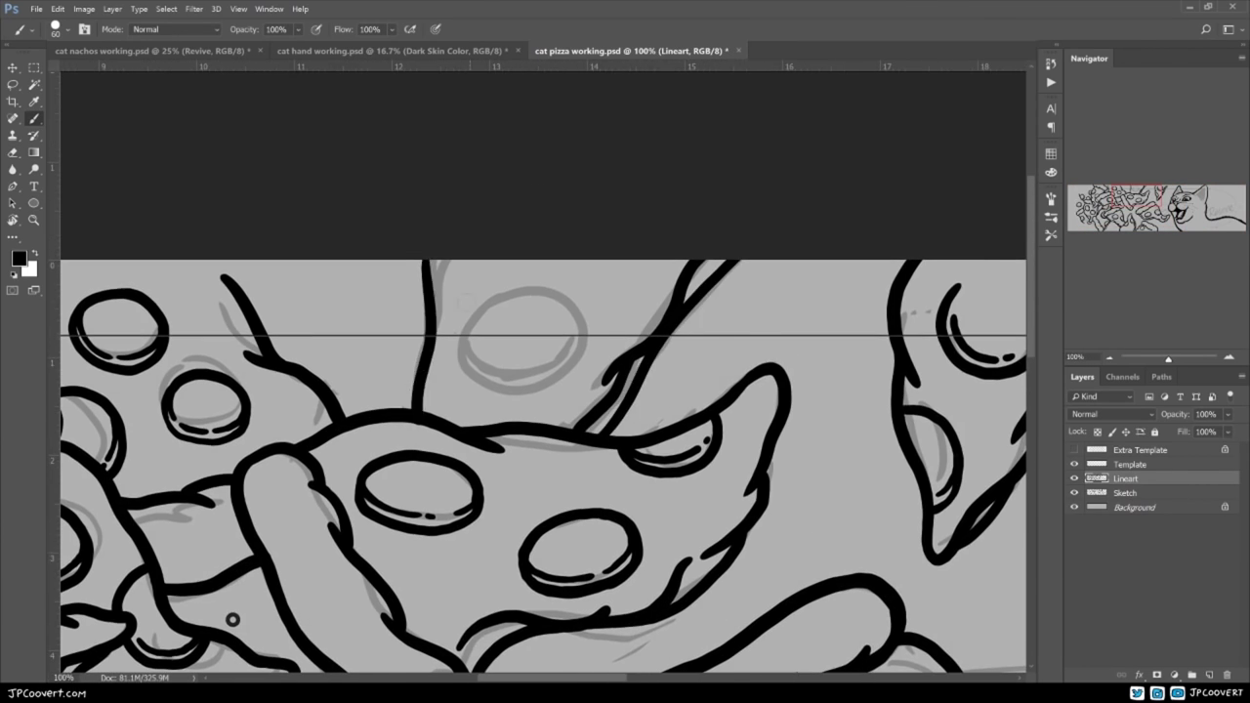
# - Ink the pepperoni on the top-edge slice and fill the cat's inner ears with solid black
pyautogui.scroll(-3, 231, 619)
pyautogui.scroll(3, 490, 541)
pyautogui.moveTo(714, 317); pyautogui.dragTo(721, 357)
pyautogui.hotkey('ctrl', '-')
pyautogui.hotkey('ctrl', '-')
pyautogui.hotkey('ctrl', '-')
pyautogui.hotkey('ctrl', '-')
pyautogui.hotkey('ctrl', '-')
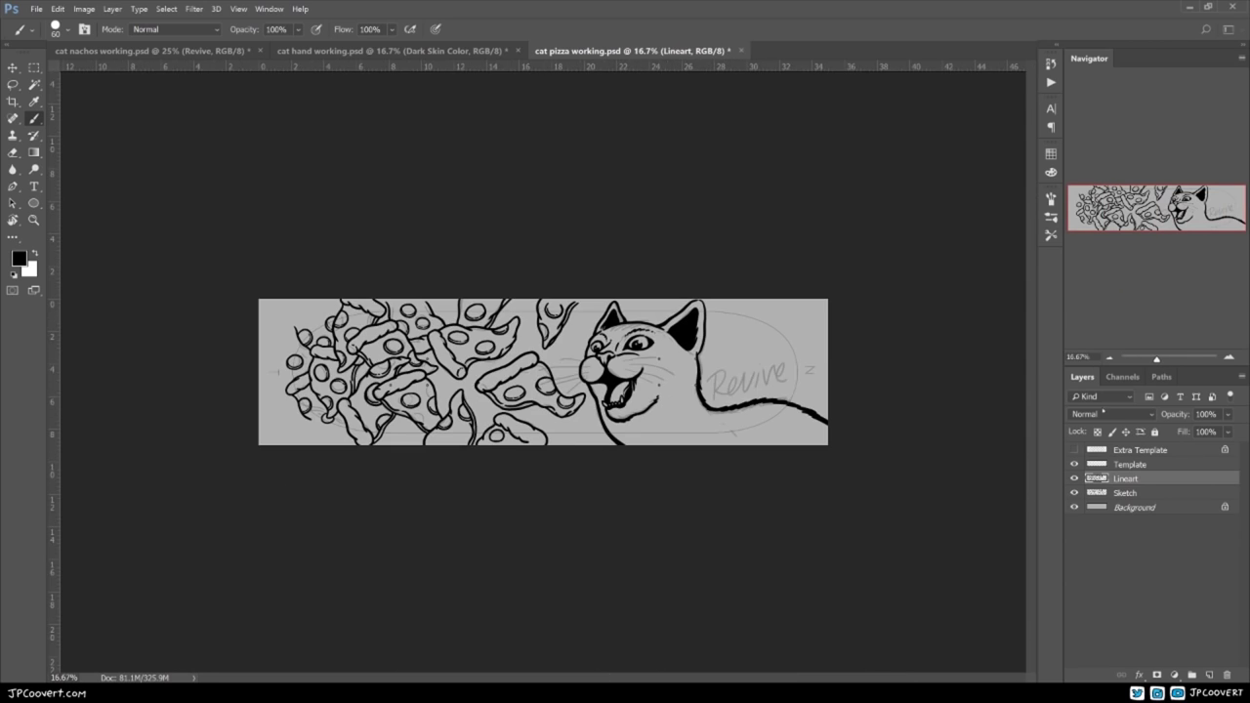
# - Hide the Sketch layer, add an empty layer beneath Lineart, and make Lineart the active layer
pyautogui.click(1074, 493)
pyautogui.click(1209, 675)
pyautogui.click(1152, 481)
# - Create a white RGB document 10100 pixels wide at 300 pixels/inch, and paste the line art merged into its background
pyautogui.hotkey('ctrl', 'n')
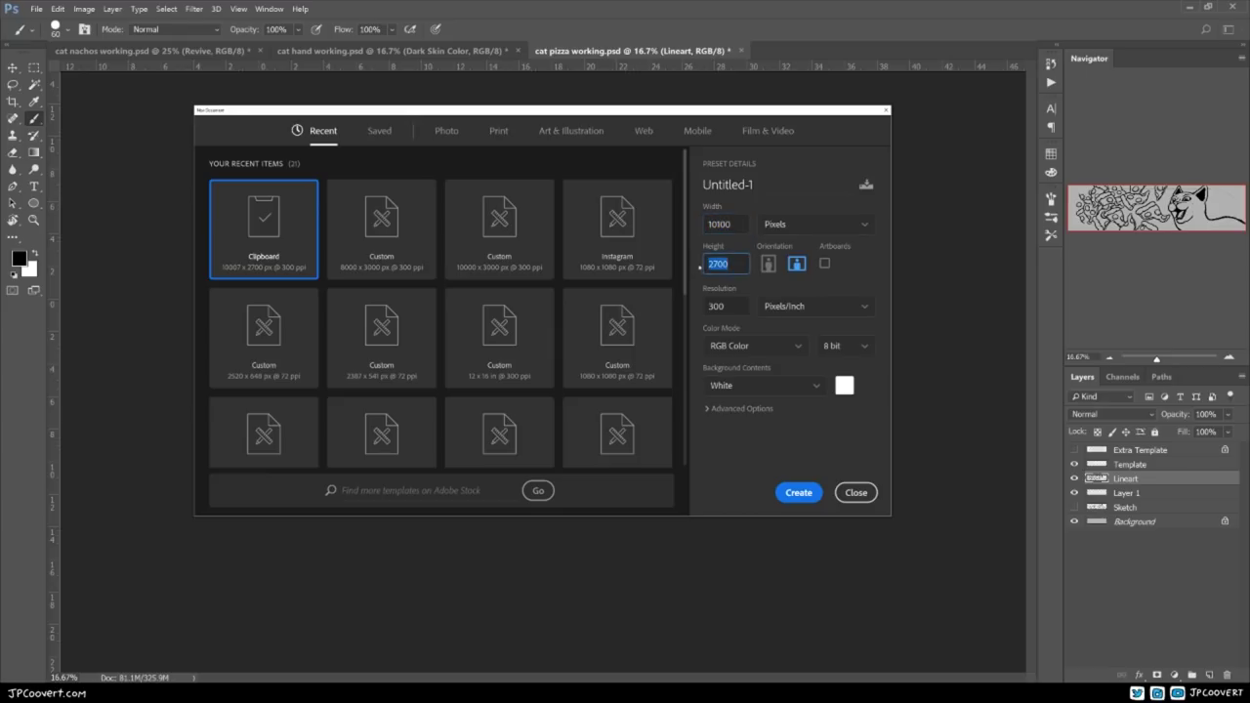
pyautogui.press('Return')
pyautogui.hotkey('ctrl', 'v')
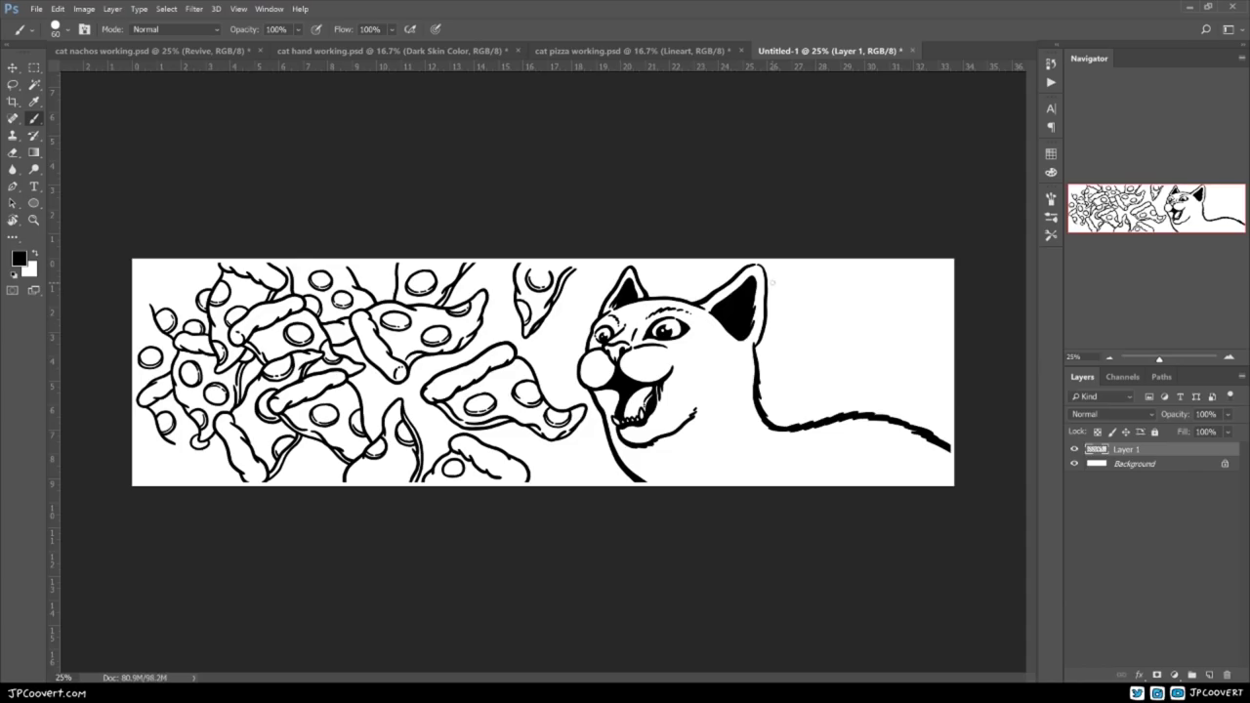
pyautogui.hotkey('ctrl', 'e')
# - Apply a Gaussian Blur with a 6.2 pixel radius to the merged line art
pyautogui.click(193, 9)
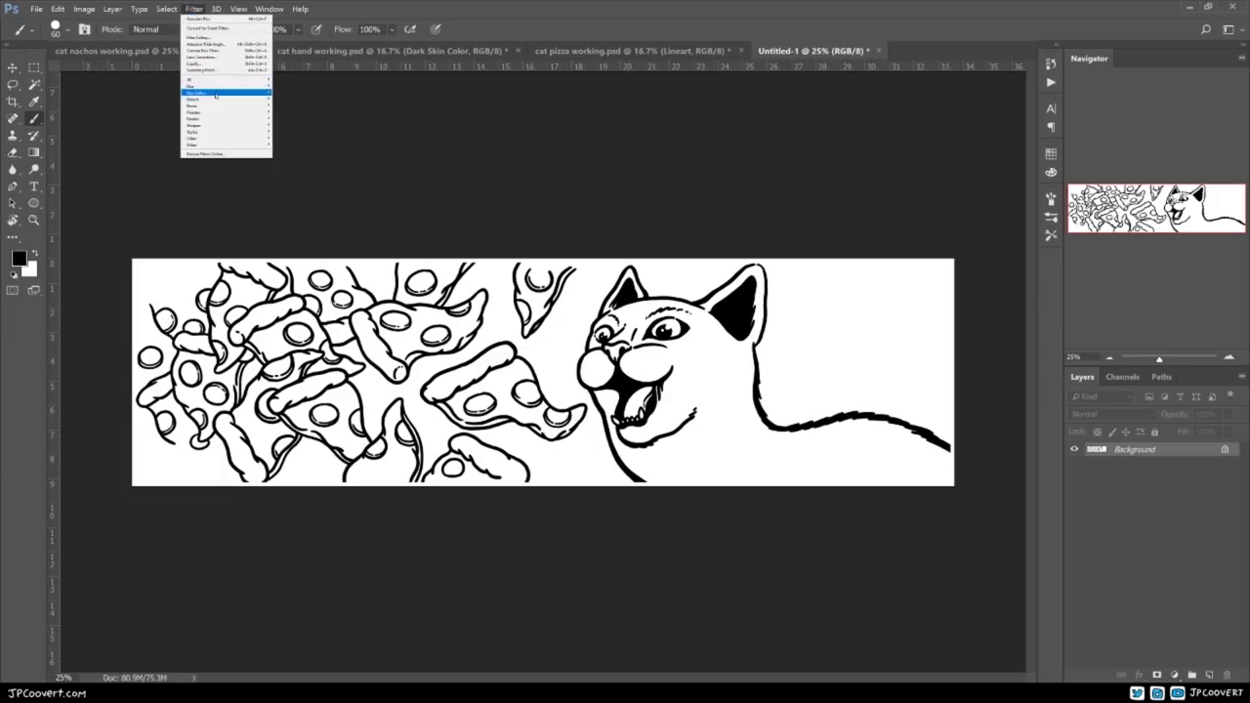
pyautogui.moveTo(191, 93)
pyautogui.click(166, 106)
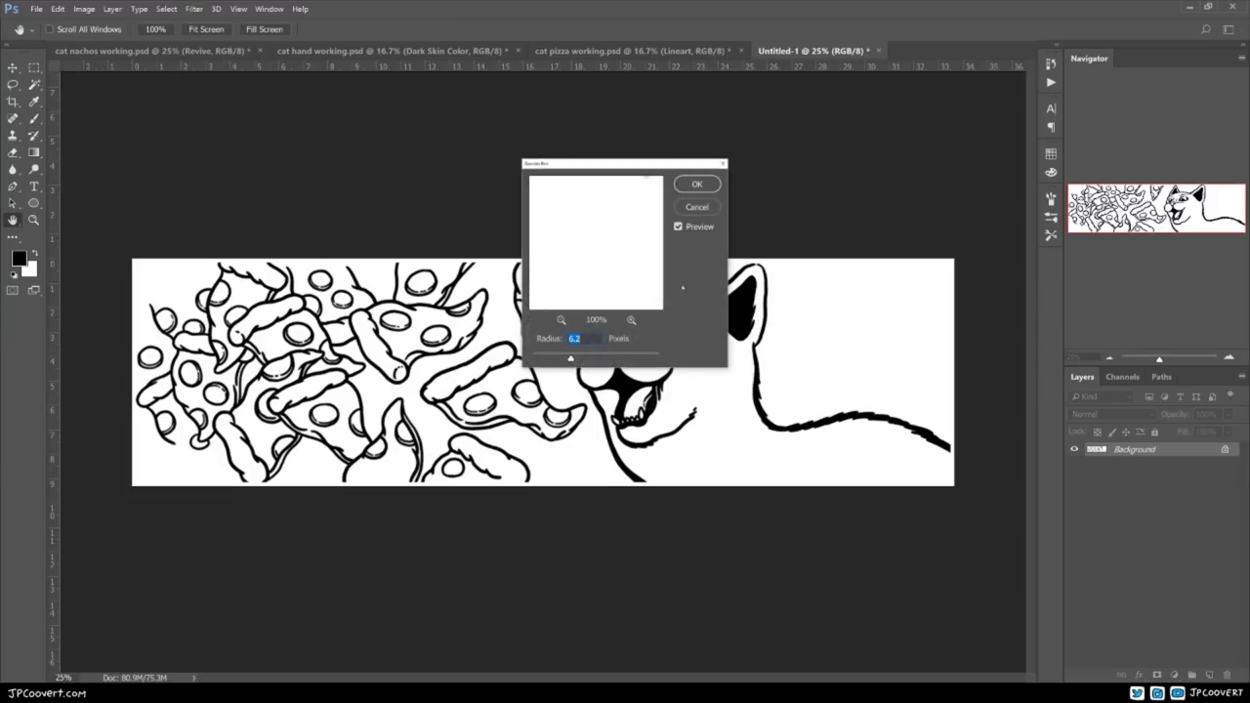
pyautogui.click(684, 188)
# - Examine the smoothed line art up close across the pizza slices and the cat's head
pyautogui.scroll(2, 499, 387)
pyautogui.moveTo(499, 388); pyautogui.dragTo(731, 362)
pyautogui.hotkey('ctrl', '-')
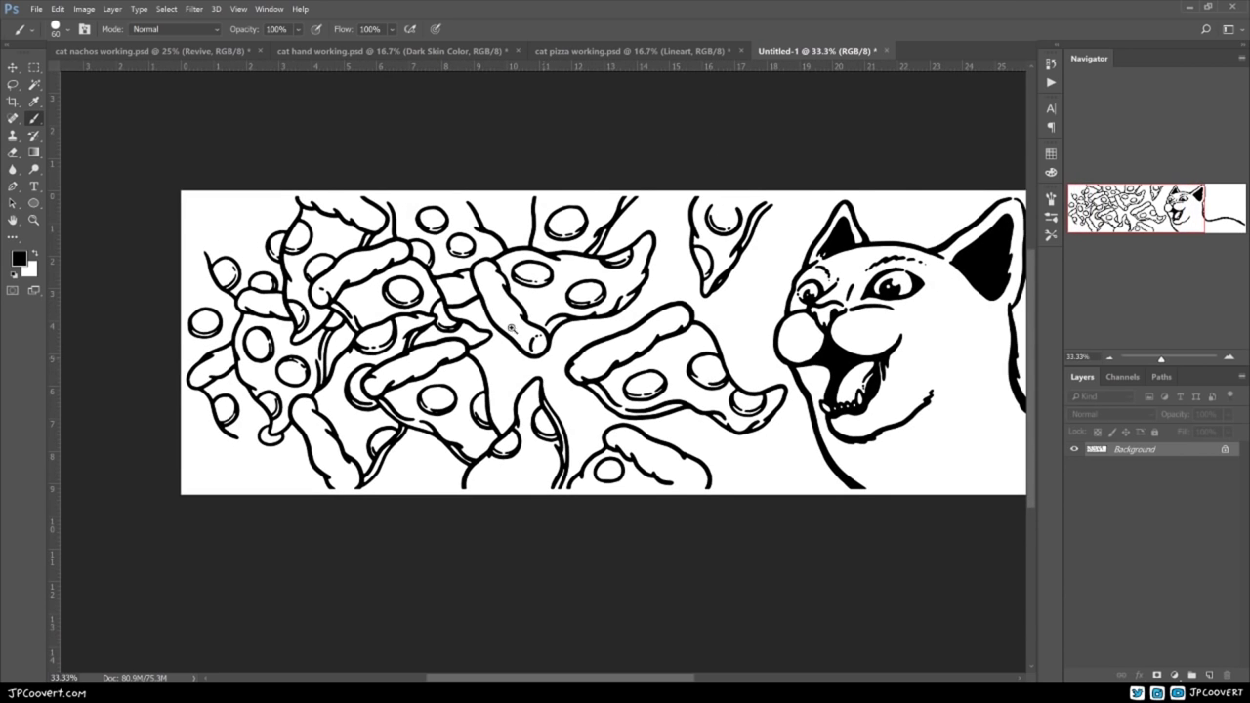
pyautogui.keyDown('ctrl'); pyautogui.click(511, 329); pyautogui.keyUp('ctrl')
pyautogui.keyDown('ctrl'); pyautogui.click(512, 329); pyautogui.keyUp('ctrl')
pyautogui.moveTo(512, 329); pyautogui.dragTo(581, 310)
pyautogui.keyDown('alt'); pyautogui.click(525, 341); pyautogui.keyUp('alt')
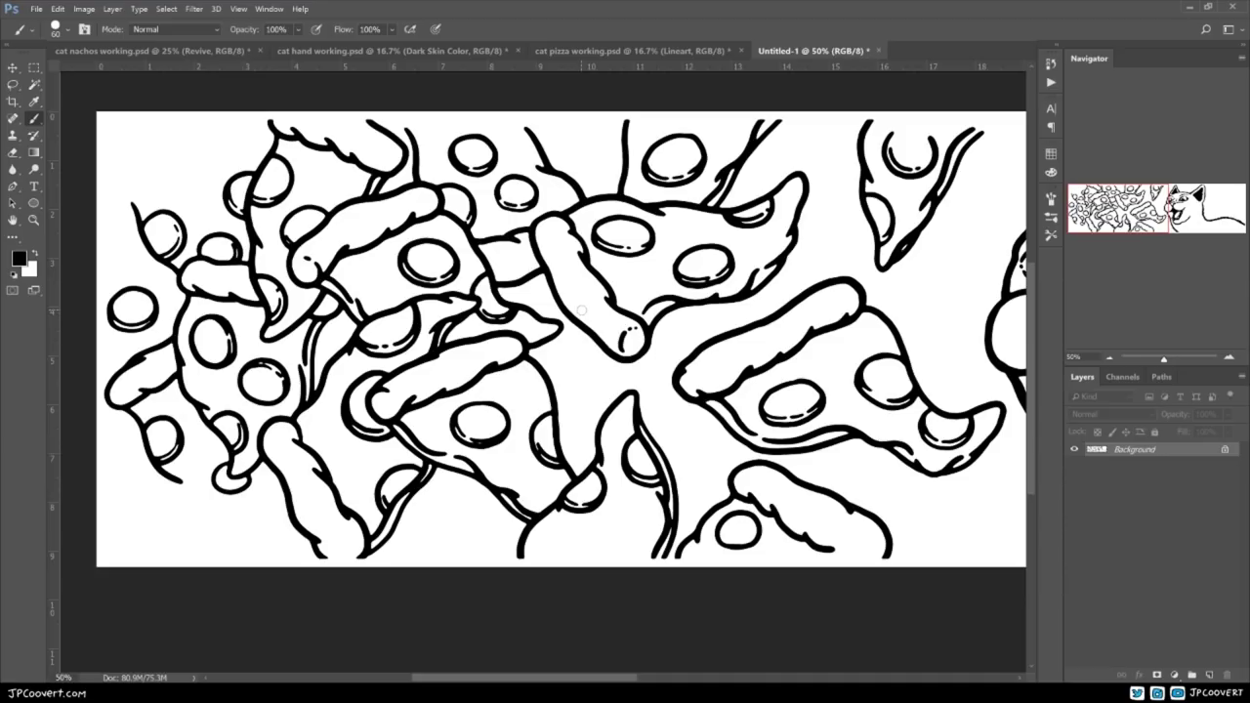
pyautogui.keyDown('alt'); pyautogui.click(566, 308); pyautogui.keyUp('alt')
pyautogui.moveTo(565, 308); pyautogui.dragTo(468, 319)
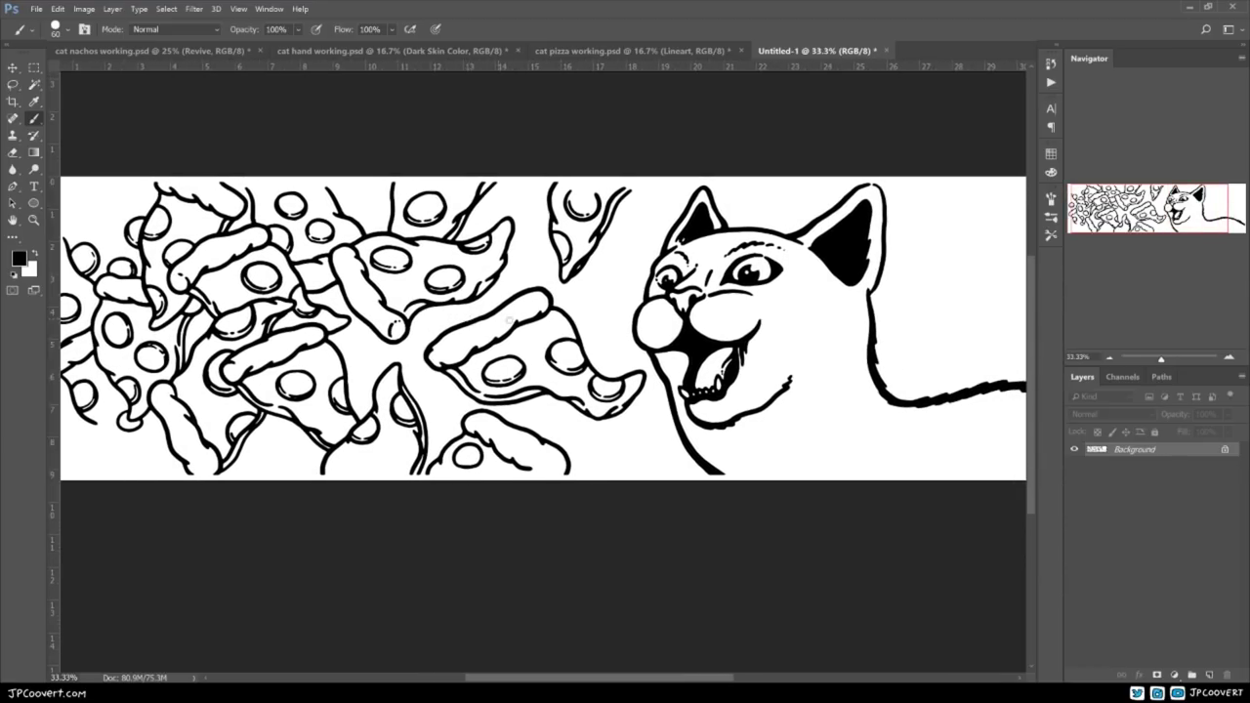
pyautogui.hotkey('ctrl', '+')
pyautogui.hotkey('ctrl', '+')
pyautogui.moveTo(789, 381); pyautogui.dragTo(599, 343)
pyautogui.keyDown('alt'); pyautogui.click(694, 307); pyautogui.keyUp('alt')
pyautogui.keyDown('alt'); pyautogui.click(694, 307); pyautogui.keyUp('alt')
pyautogui.keyDown('ctrl'); pyautogui.click(603, 283); pyautogui.keyUp('ctrl')
pyautogui.keyDown('ctrl'); pyautogui.click(603, 283); pyautogui.keyUp('ctrl')
pyautogui.hotkey('ctrl', '-')
pyautogui.hotkey('ctrl', '-')
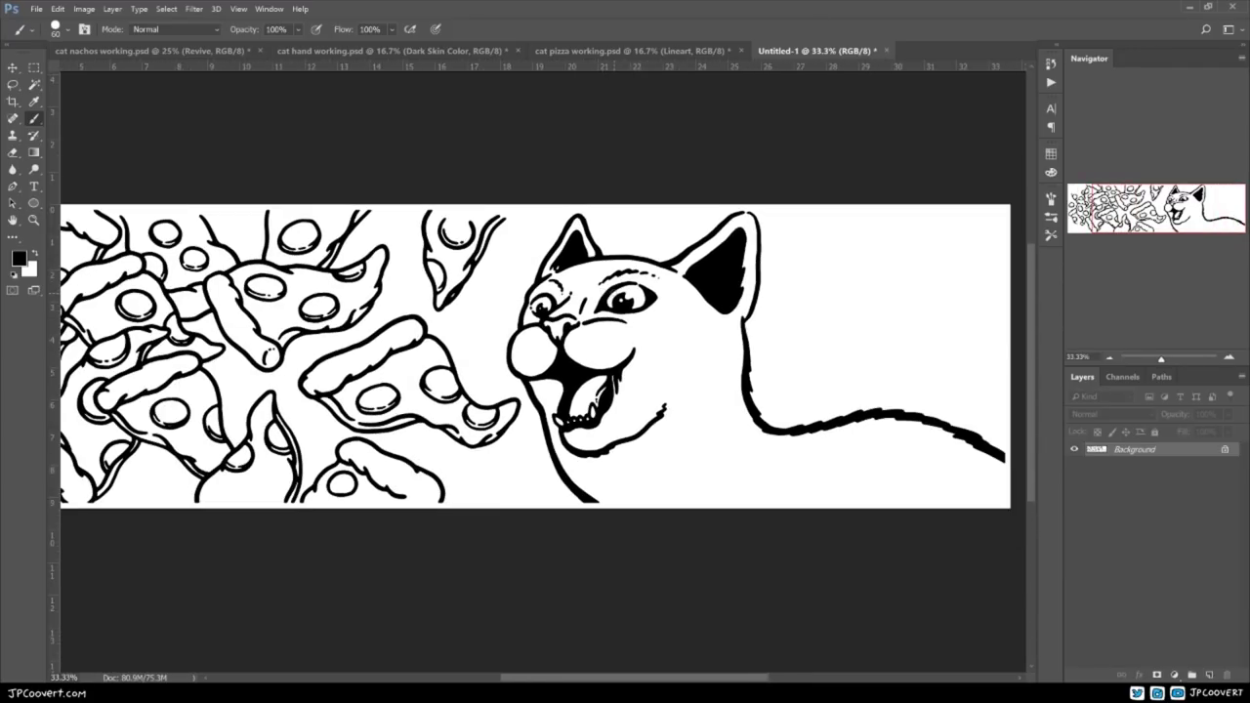
# - Isolate the black line art on its own layer and paste it into cat pizza working.psd
pyautogui.press('F2')
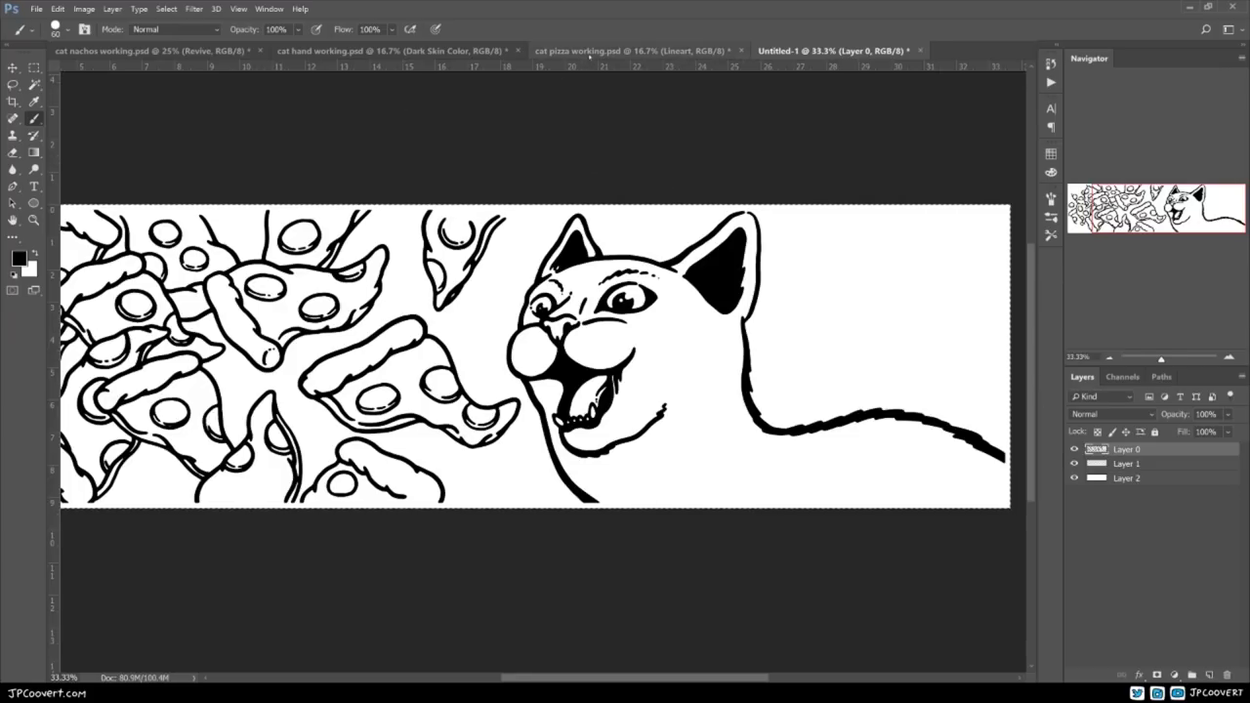
pyautogui.click(591, 51)
pyautogui.hotkey('ctrl', 'v')
pyautogui.hotkey('ctrl', '+')
pyautogui.hotkey('ctrl', '+')
# - Align the pasted line art with the original drawing and hide the Lineart layer
pyautogui.press('v')
pyautogui.moveTo(784, 307); pyautogui.dragTo(809, 305)
pyautogui.click(1075, 494)
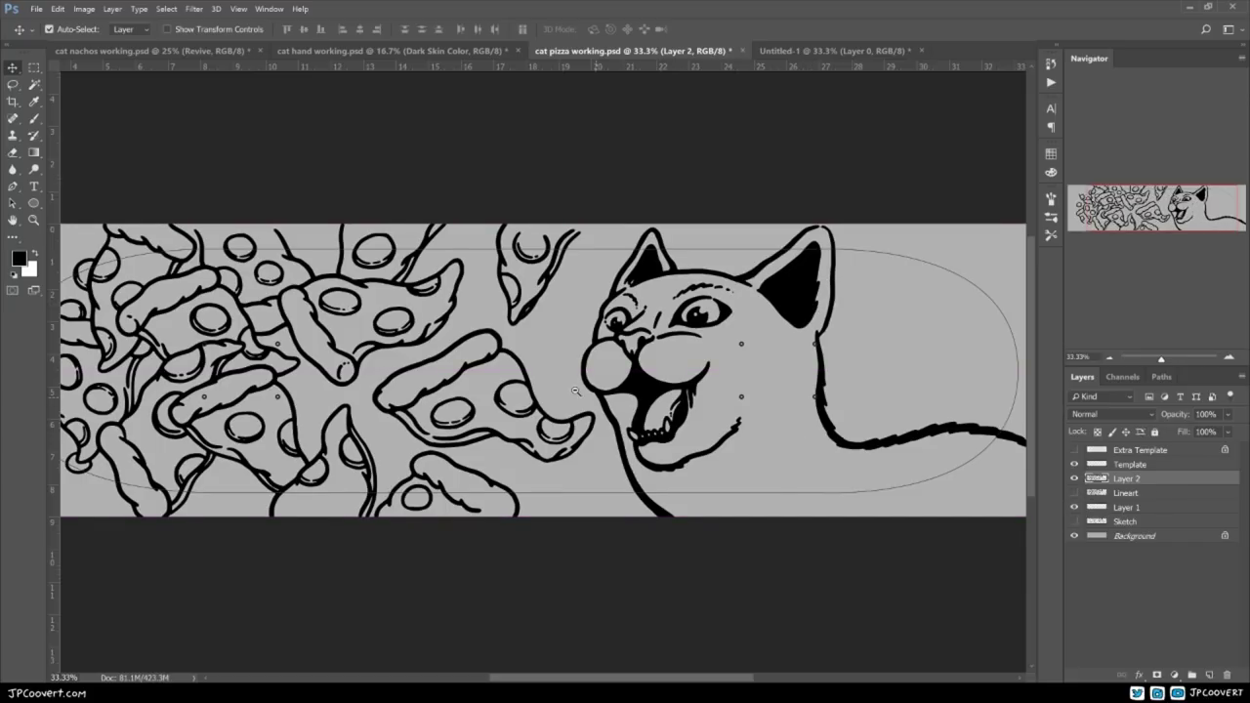
# - Inspect the aligned line art across the pizza slices and the cat's head
pyautogui.scroll(-1, 576, 391)
pyautogui.scroll(3, 575, 391)
pyautogui.scroll(-2, 571, 389)
pyautogui.moveTo(569, 388); pyautogui.dragTo(626, 411)
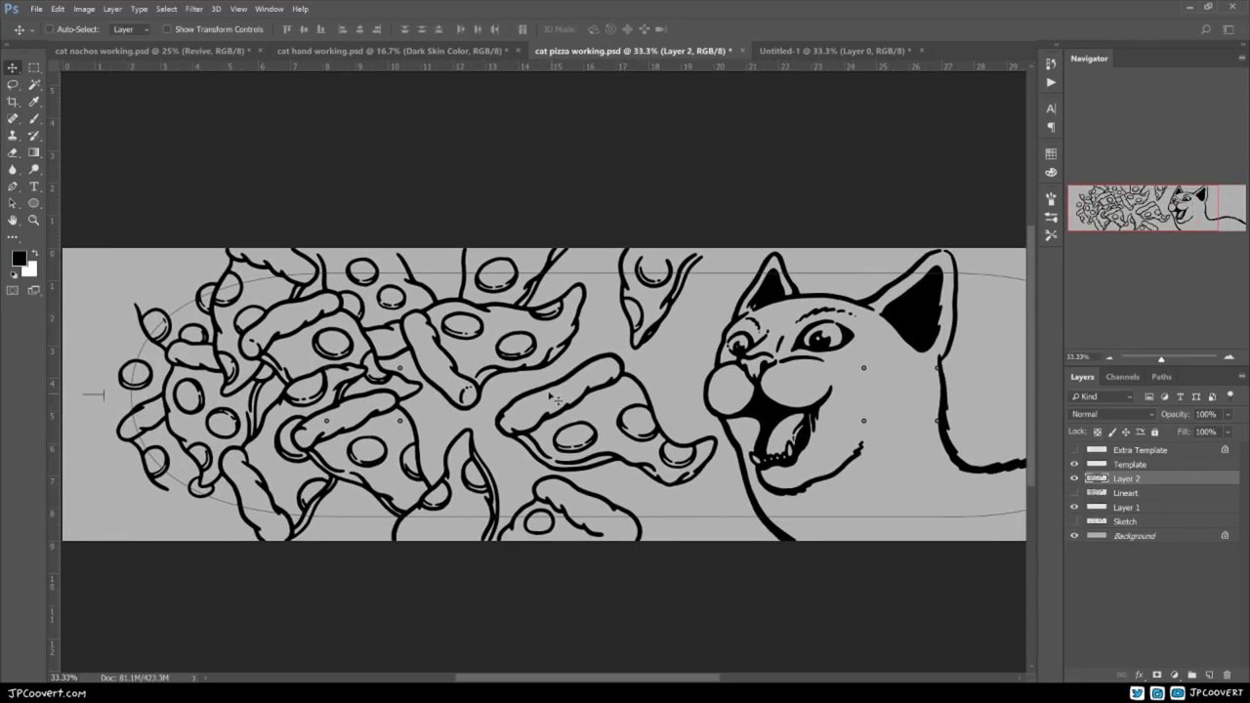
pyautogui.scroll(3, 414, 385)
pyautogui.moveTo(380, 467); pyautogui.dragTo(452, 407)
pyautogui.scroll(-2, 452, 408)
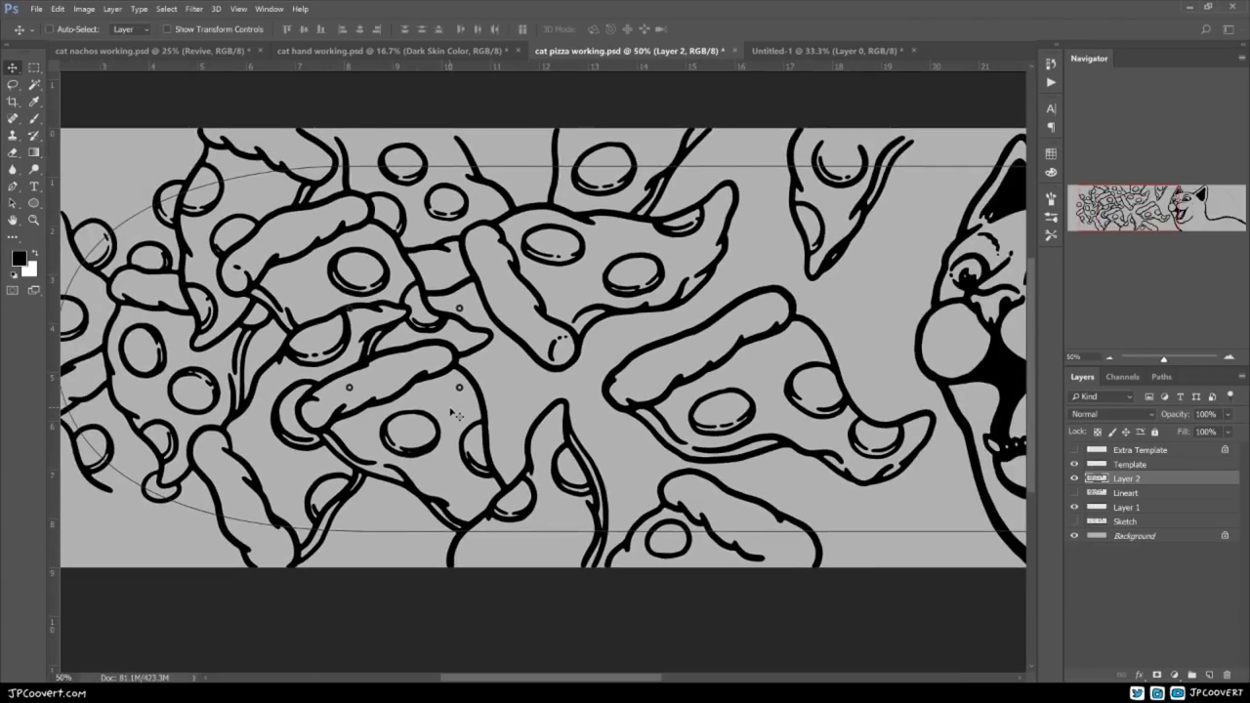
pyautogui.keyDown('ctrl'); pyautogui.keyDown('alt'); pyautogui.click(456, 415); pyautogui.keyUp('alt'); pyautogui.keyUp('ctrl')
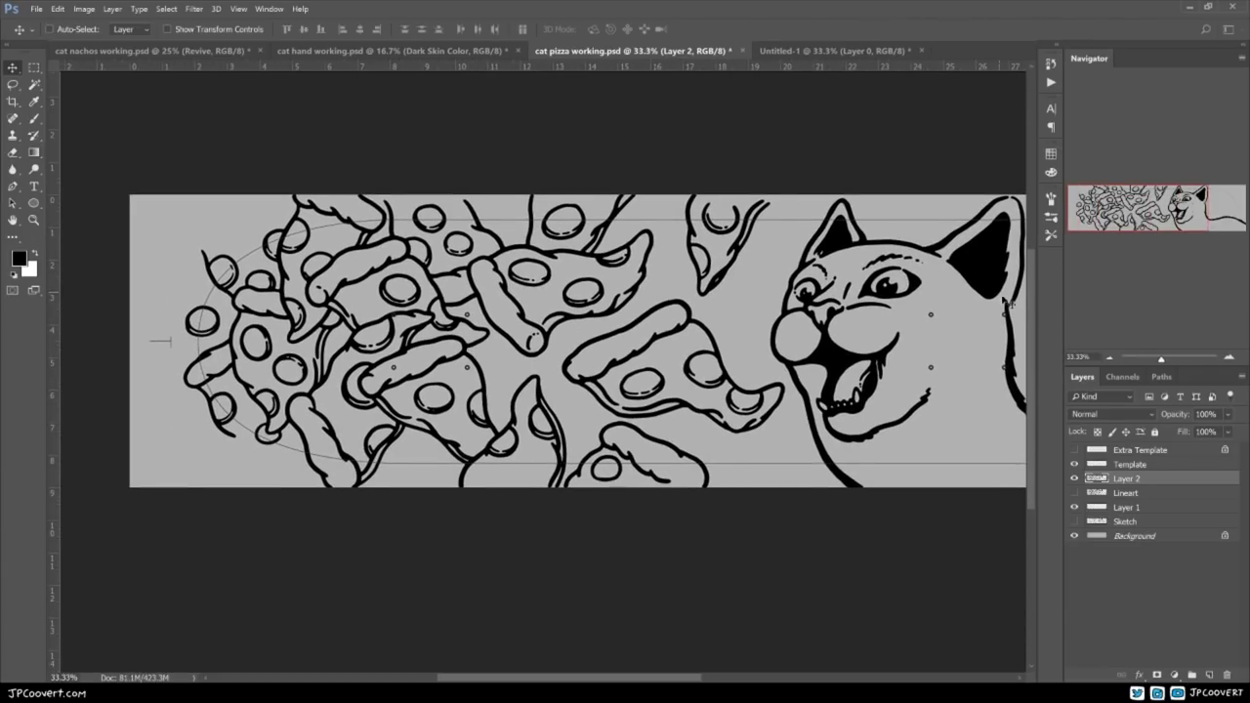
# - Sample the yellow from the artwork in cat nachos working.psd and close the Untitled-1 document
pyautogui.click(225, 49)
pyautogui.press('b')
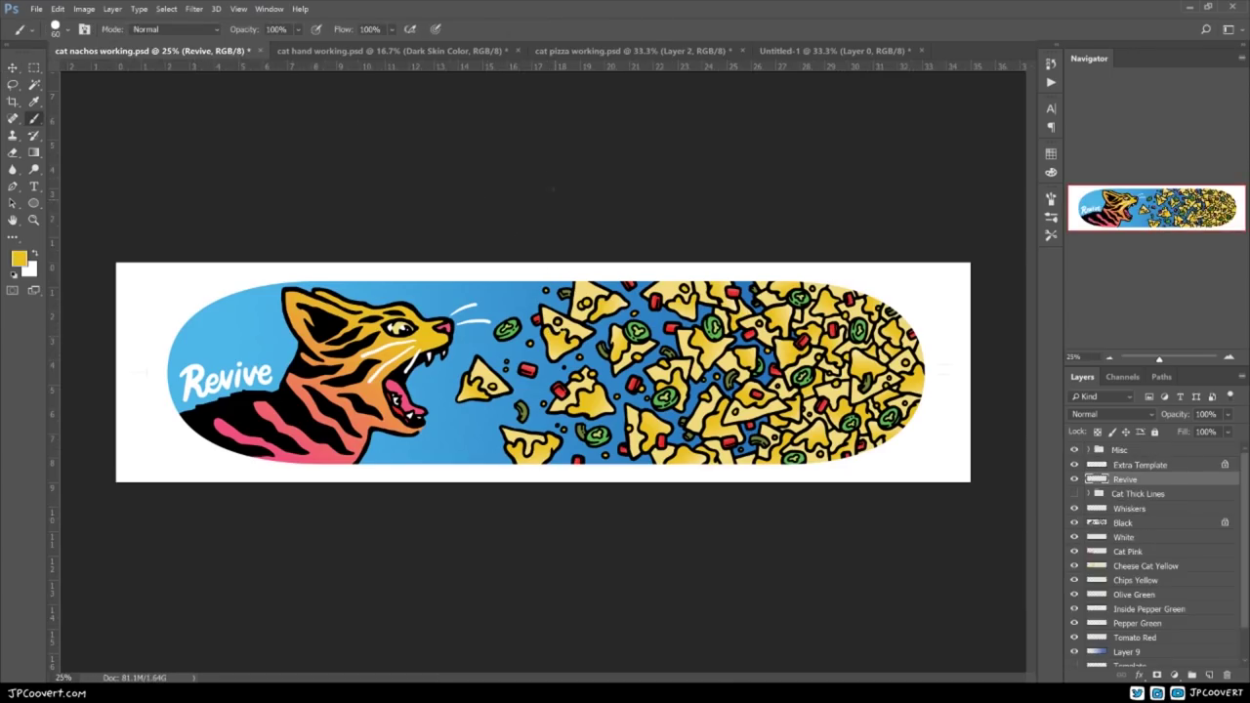
pyautogui.click(921, 50)
pyautogui.click(706, 257)
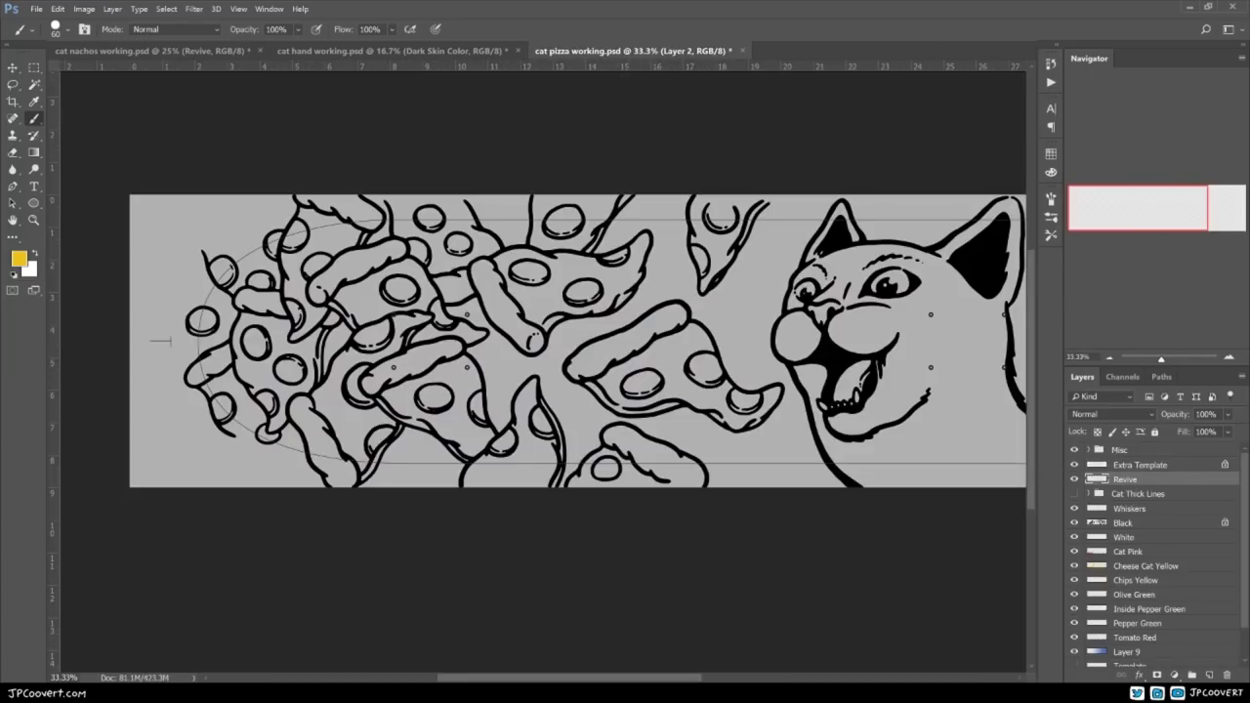
# - Rename Layer 1 to Cheese and Layer 2 to Black, and place the Cheese layer directly above Lineart
pyautogui.doubleClick(1125, 507)
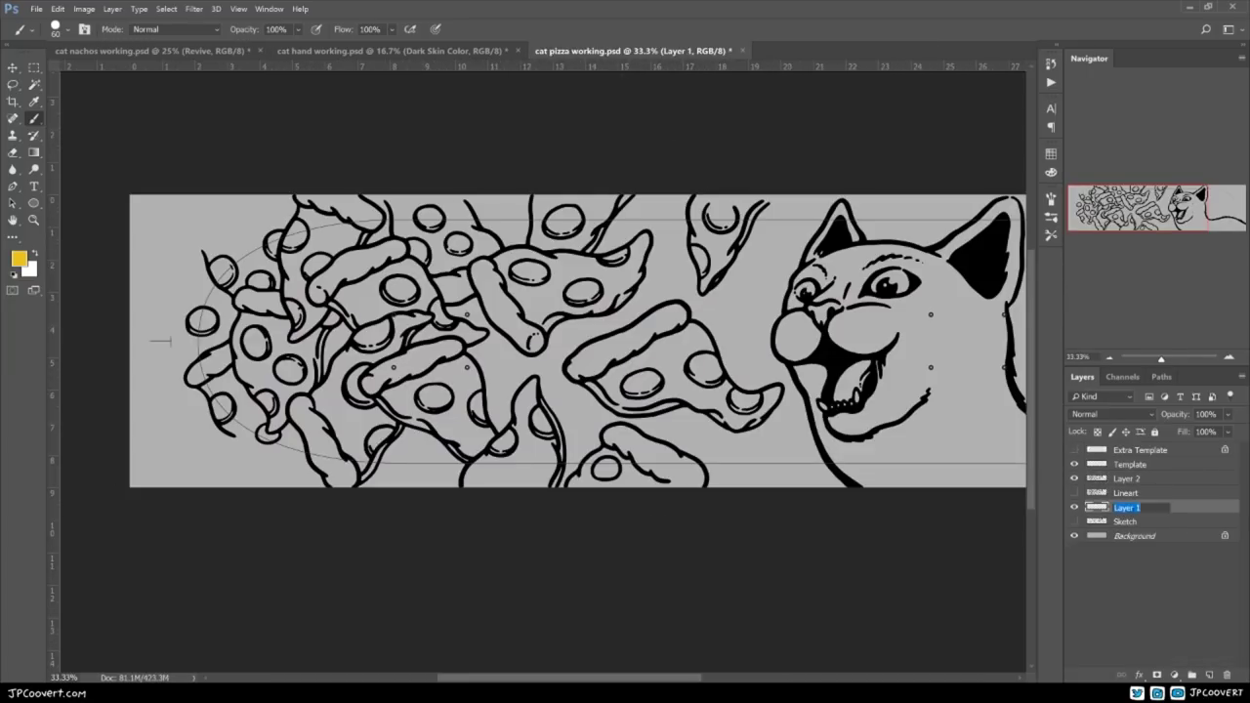
pyautogui.write('Cheese')
pyautogui.press('Return')
pyautogui.doubleClick(1125, 479)
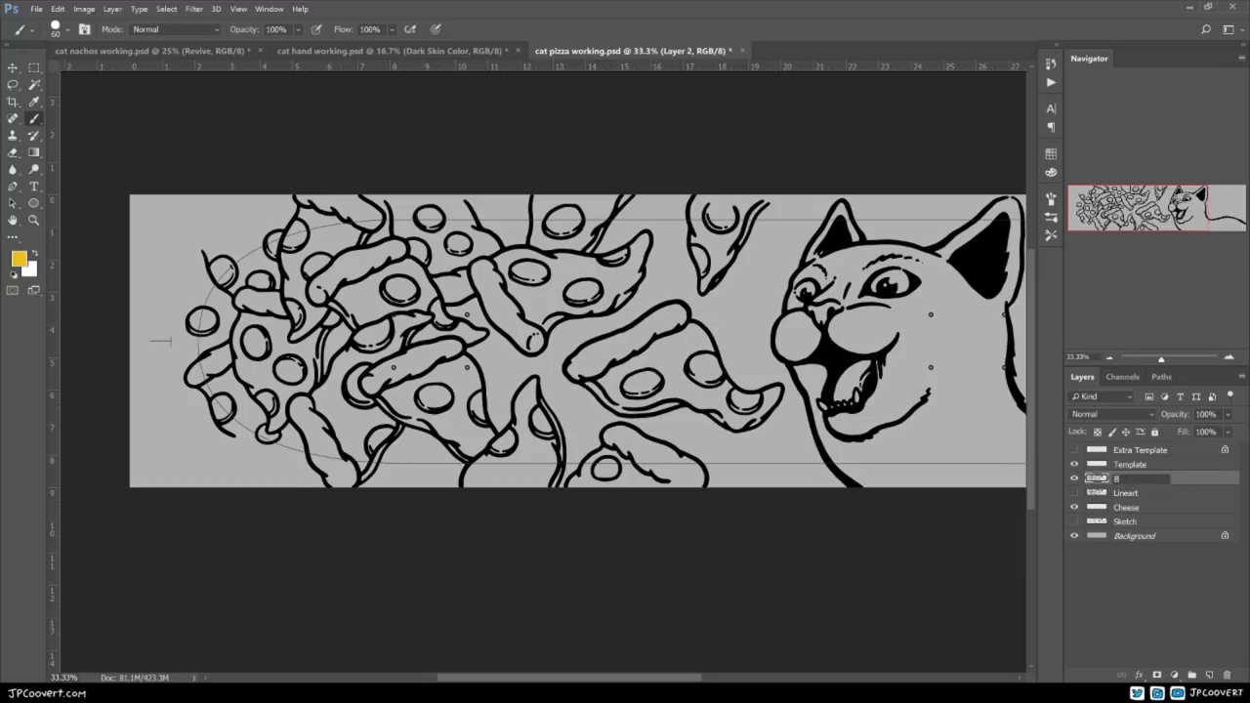
pyautogui.write('Black')
pyautogui.press('Return')
pyautogui.moveTo(1119, 479); pyautogui.dragTo(1126, 514)
pyautogui.click(1125, 493)
# - Hide the Template layer and fill the open area around the outermost pizza slices with yellow on the Cheese layer
pyautogui.hotkey('ctrl', '+')
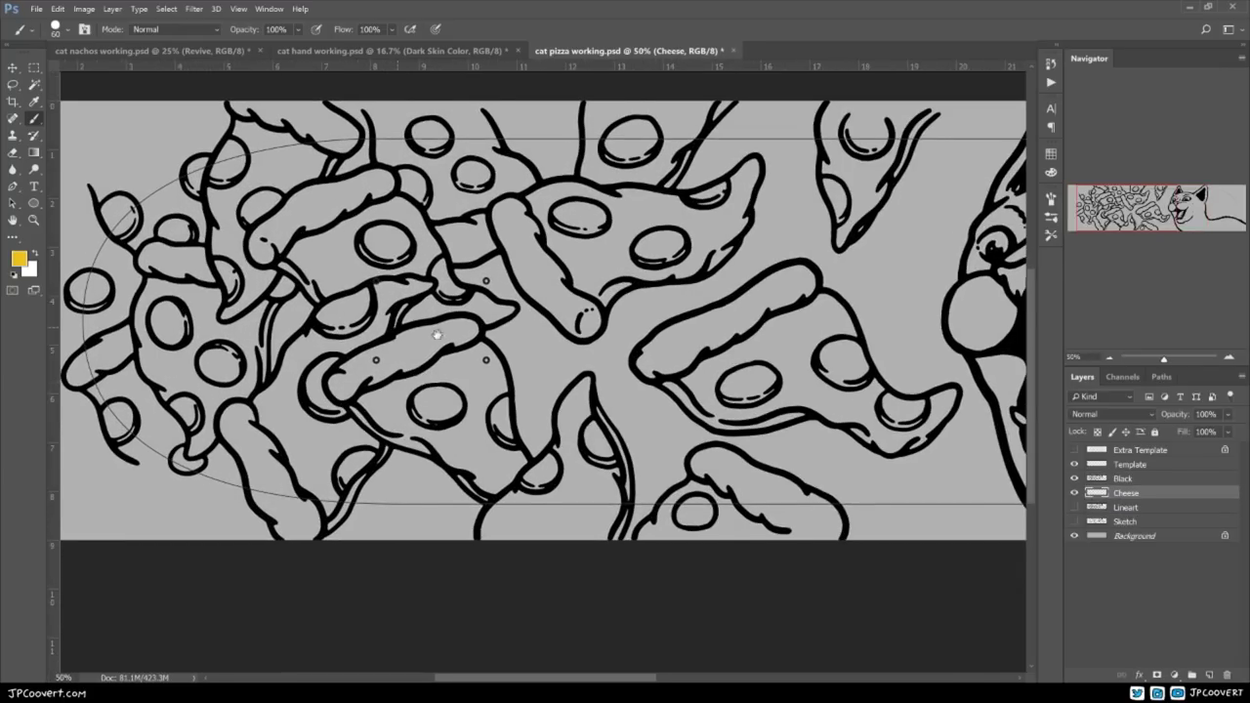
pyautogui.moveTo(437, 335); pyautogui.dragTo(594, 396)
pyautogui.press('w')
pyautogui.click(1075, 465)
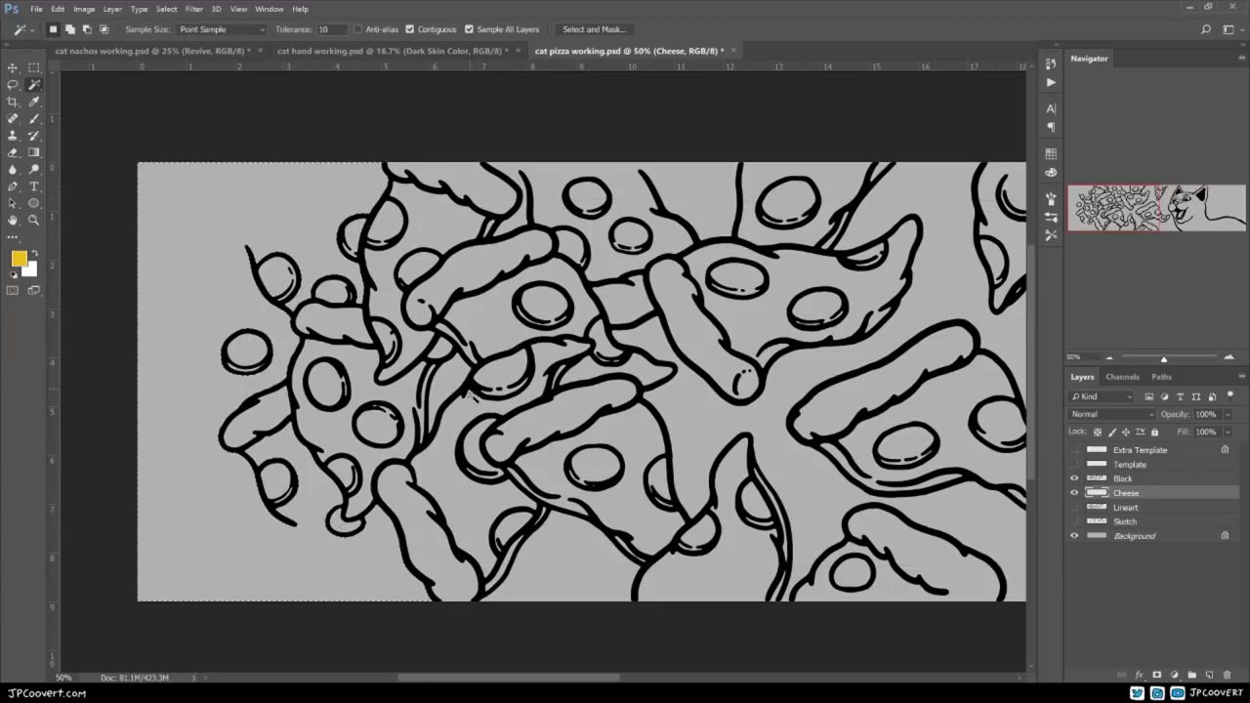
pyautogui.hotkey('alt', 'BackSpace')
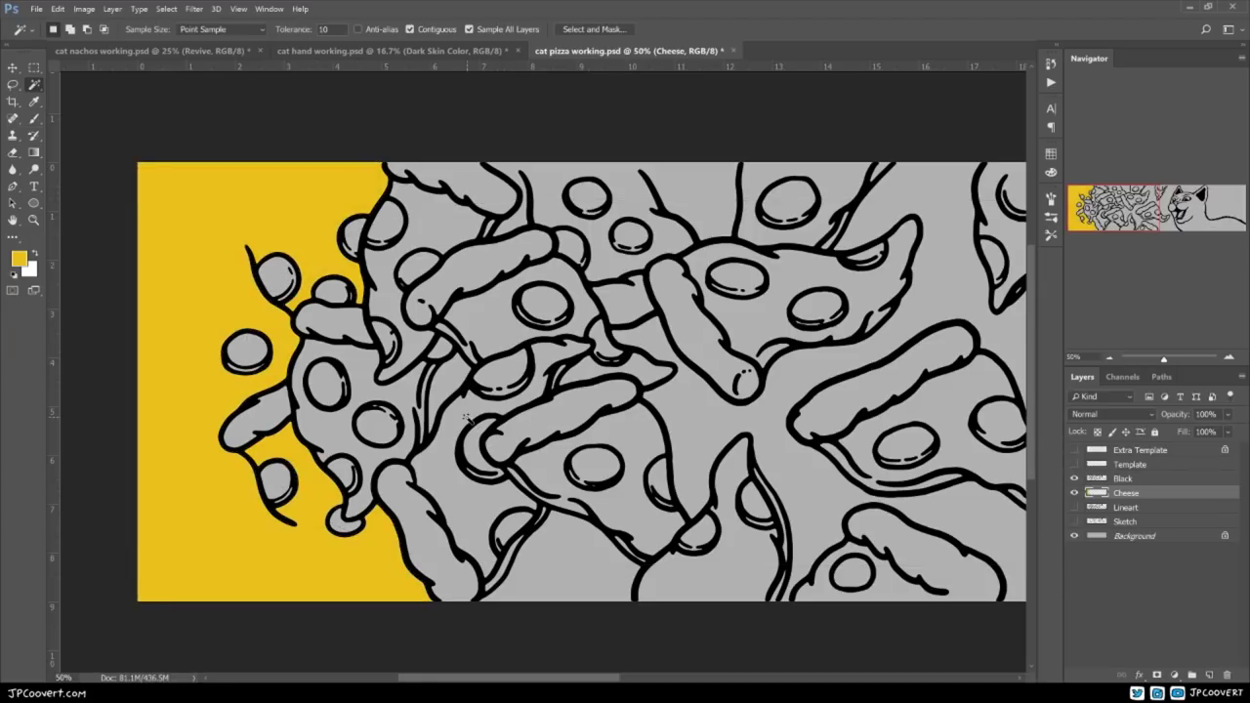
# - Select the enclosed cheese areas of the clustered slices and one lower slice, fill them with yellow, and deselect
pyautogui.keyDown('shift'); pyautogui.click(394, 398); pyautogui.keyUp('shift')
pyautogui.moveTo(857, 574); pyautogui.dragTo(738, 618)
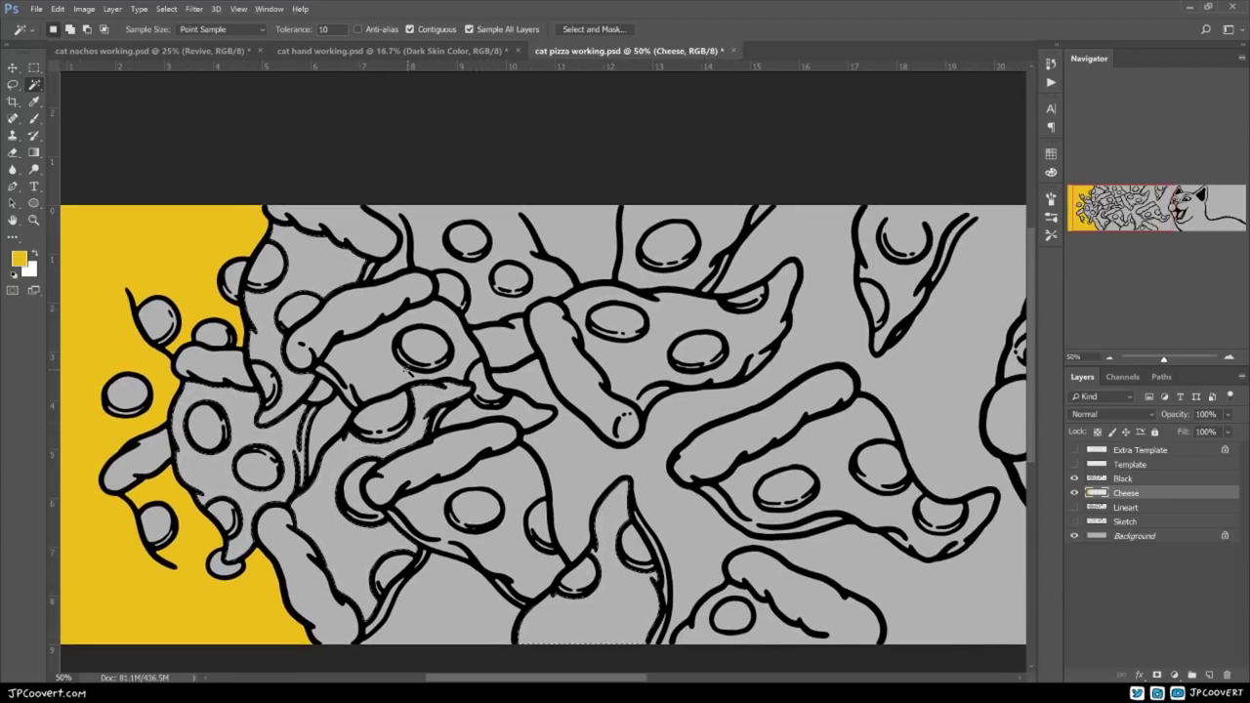
pyautogui.hotkey('alt', 'BackSpace')
pyautogui.hotkey('ctrl', 'd')
# - Paint small yellow strokes on the Cheese layer to close the gaps in the remaining pizza slices' outlines
pyautogui.moveTo(410, 376)
pyautogui.mouseDown()
pyautogui.moveTo(436, 360)
pyautogui.moveTo(372, 363)
pyautogui.moveTo(367, 323)
pyautogui.mouseUp()
pyautogui.press('b')
pyautogui.moveTo(658, 472); pyautogui.dragTo(618, 430)
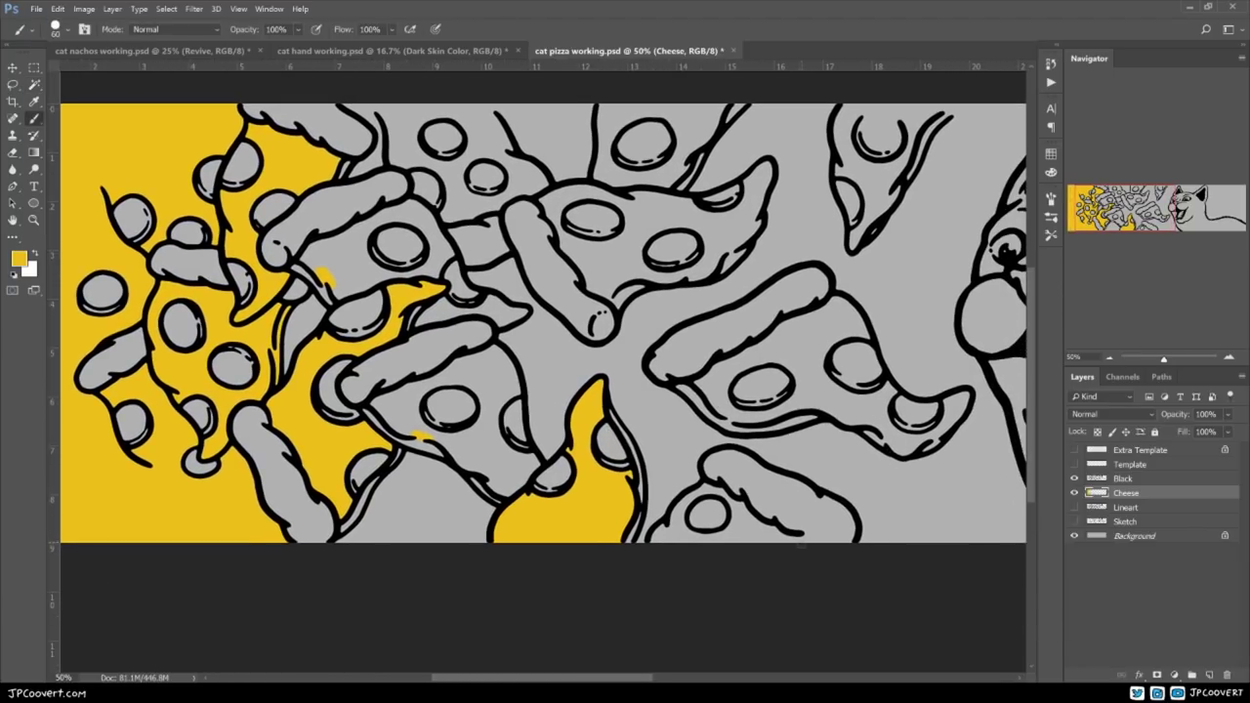
pyautogui.moveTo(816, 536); pyautogui.dragTo(766, 544)
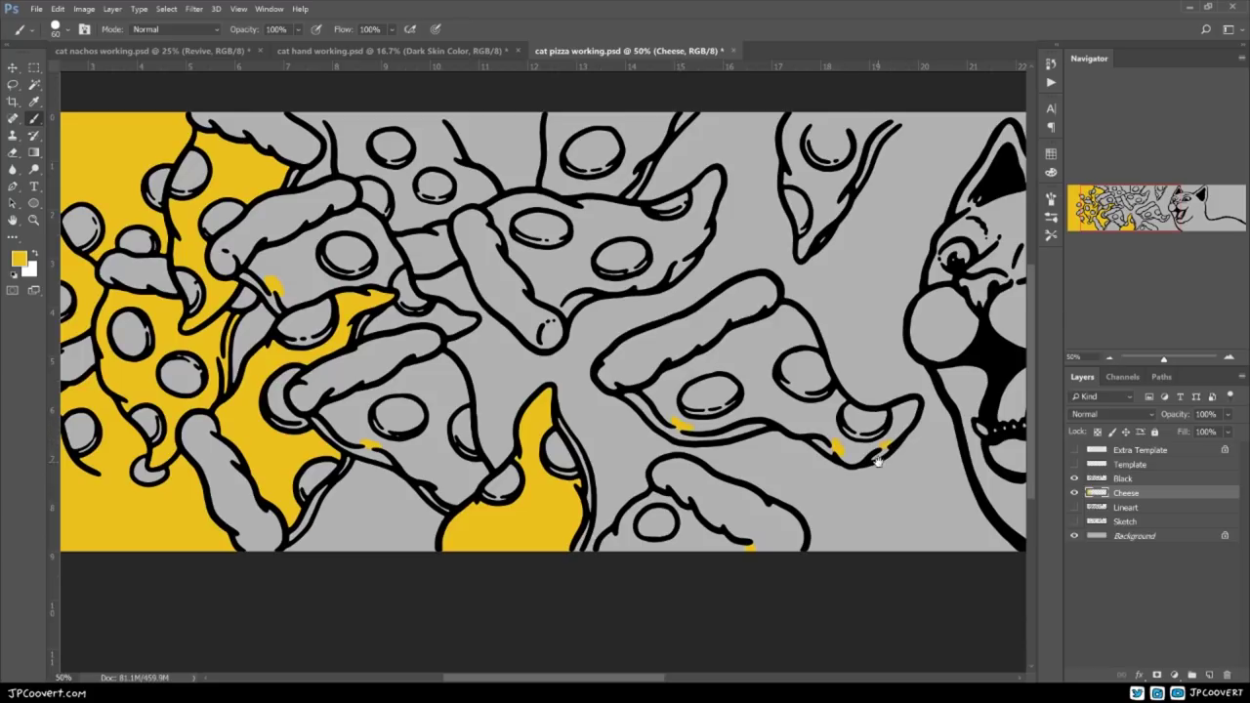
pyautogui.moveTo(877, 461); pyautogui.dragTo(873, 494)
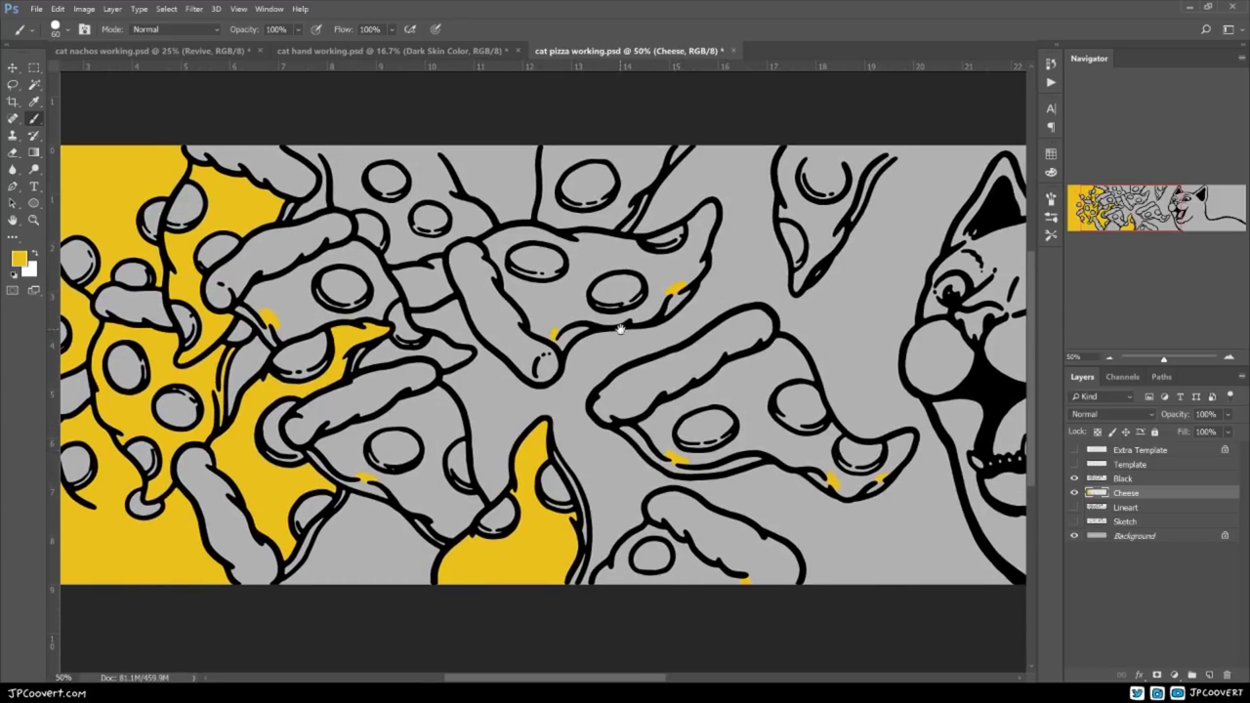
pyautogui.moveTo(620, 329); pyautogui.dragTo(588, 370)
pyautogui.moveTo(761, 185); pyautogui.dragTo(757, 191)
pyautogui.moveTo(547, 254); pyautogui.dragTo(563, 263)
pyautogui.moveTo(302, 198); pyautogui.dragTo(305, 203)
# - Select the cheese areas of the remaining pizza slices with the Magic Wand and fill them with yellow
pyautogui.press('w')
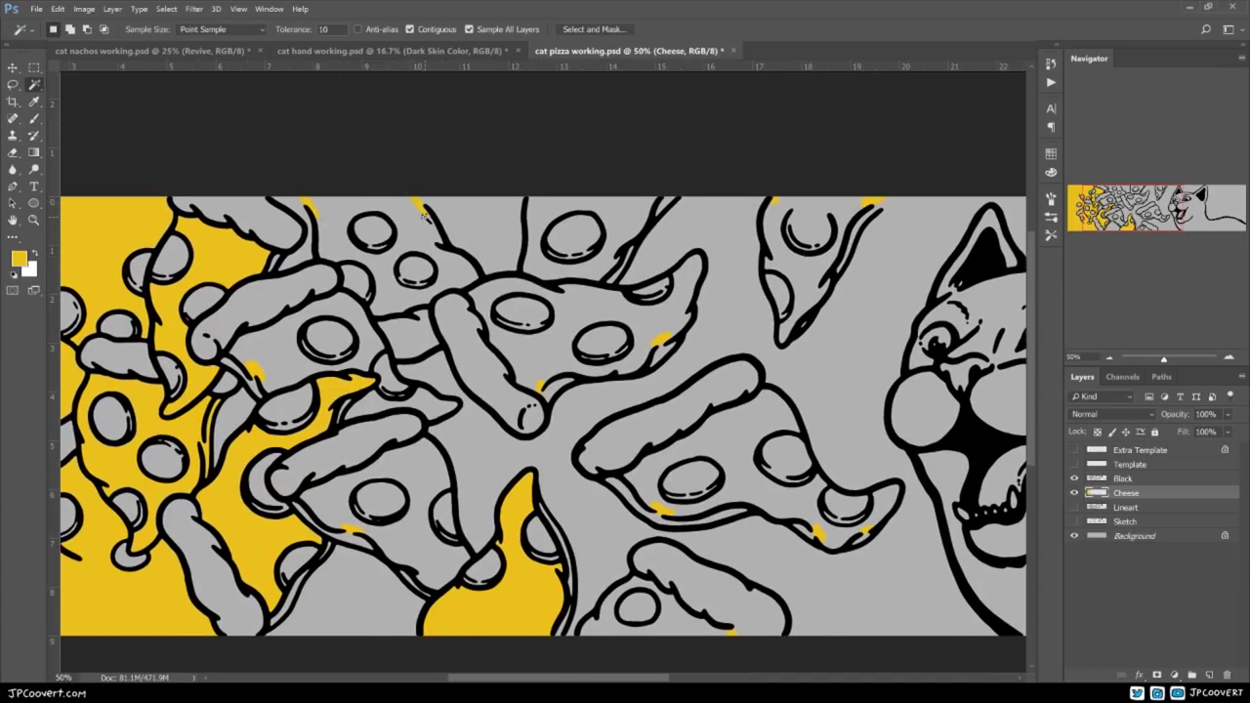
pyautogui.moveTo(316, 334); pyautogui.dragTo(383, 289)
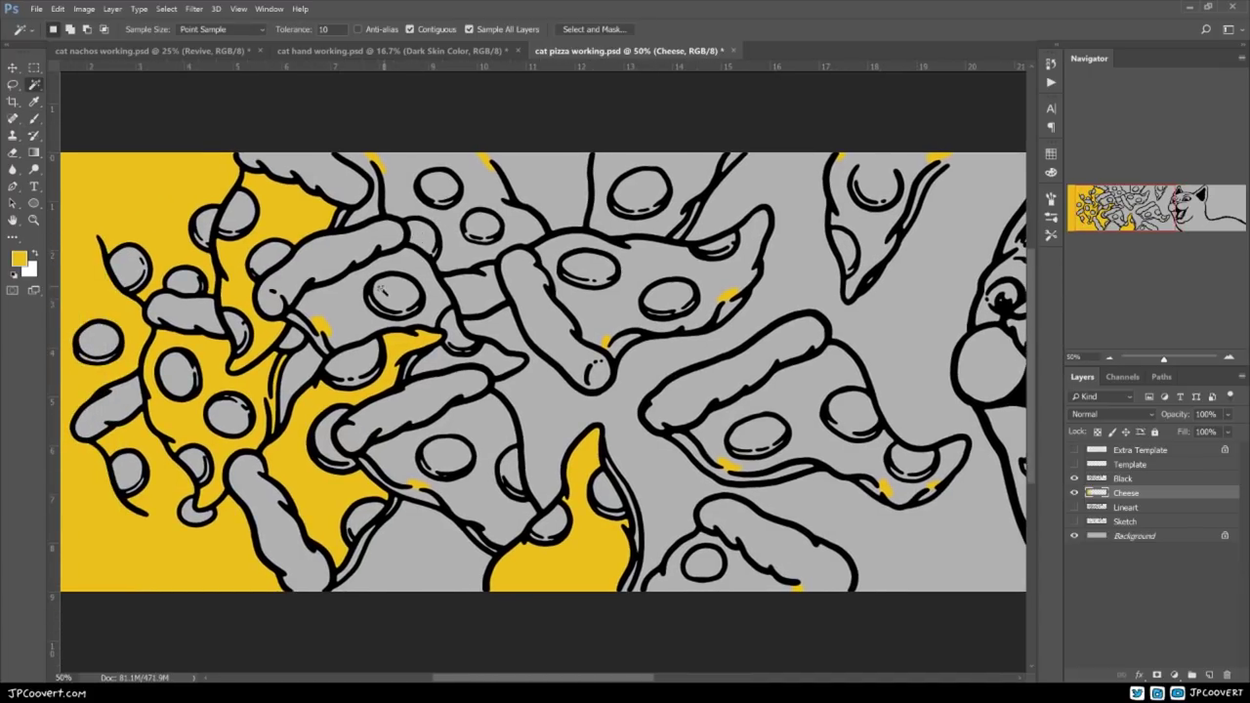
pyautogui.click(474, 261)
pyautogui.keyDown('shift'); pyautogui.click(672, 228); pyautogui.keyUp('shift')
pyautogui.keyDown('shift'); pyautogui.click(869, 230); pyautogui.keyUp('shift')
pyautogui.keyDown('shift'); pyautogui.click(814, 410); pyautogui.keyUp('shift')
pyautogui.keyDown('shift'); pyautogui.click(748, 567); pyautogui.keyUp('shift')
pyautogui.moveTo(798, 567); pyautogui.dragTo(742, 524)
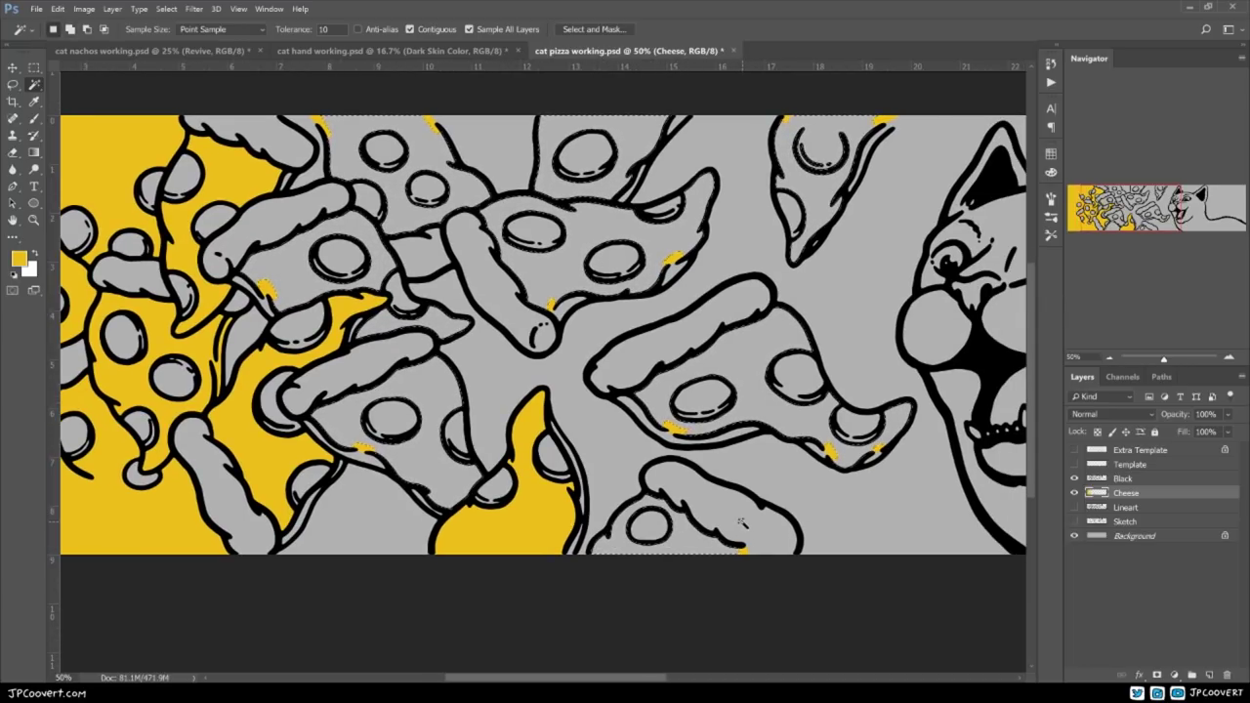
pyautogui.hotkey('alt', 'BackSpace')
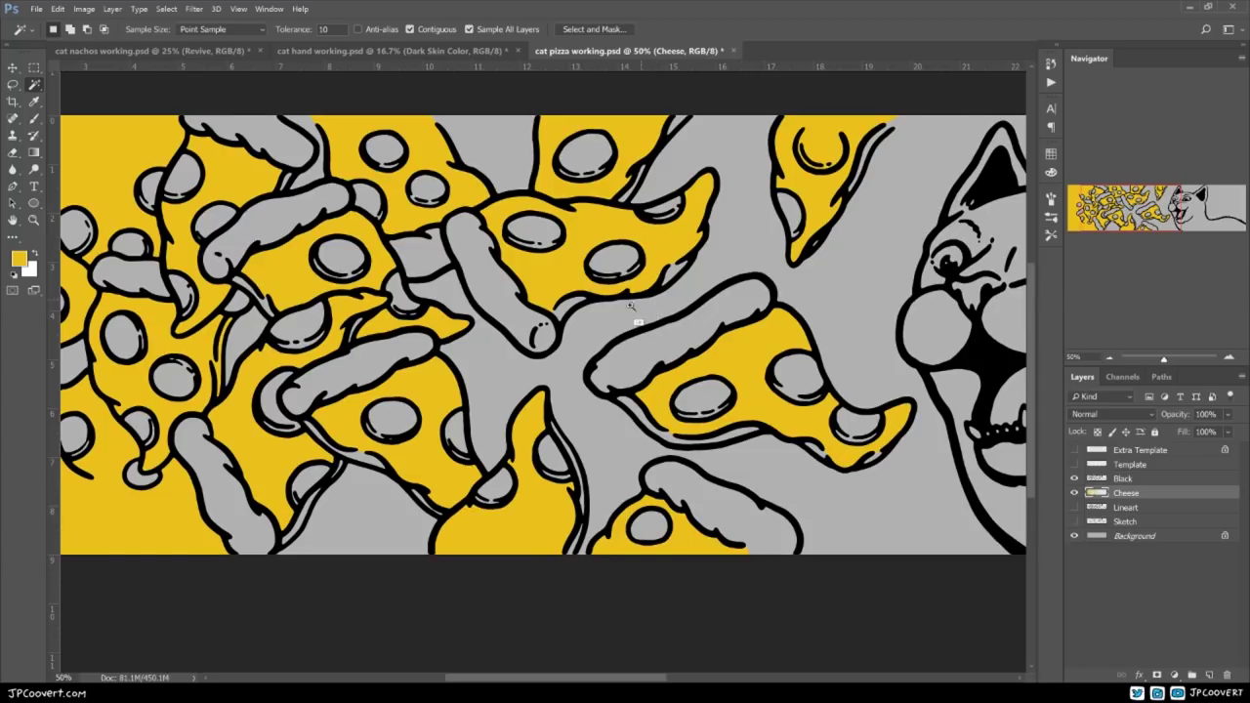
# - Change the foreground colour to a less saturated, more orange tone for the pizza crusts
pyautogui.keyDown('alt'); pyautogui.click(583, 338); pyautogui.keyUp('alt')
pyautogui.keyDown('alt'); pyautogui.click(583, 338); pyautogui.keyUp('alt')
pyautogui.keyDown('ctrl'); pyautogui.click(317, 316); pyautogui.keyUp('ctrl')
pyautogui.keyDown('ctrl'); pyautogui.click(317, 315); pyautogui.keyUp('ctrl')
pyautogui.moveTo(358, 420); pyautogui.dragTo(504, 344)
pyautogui.moveTo(641, 371); pyautogui.dragTo(659, 383)
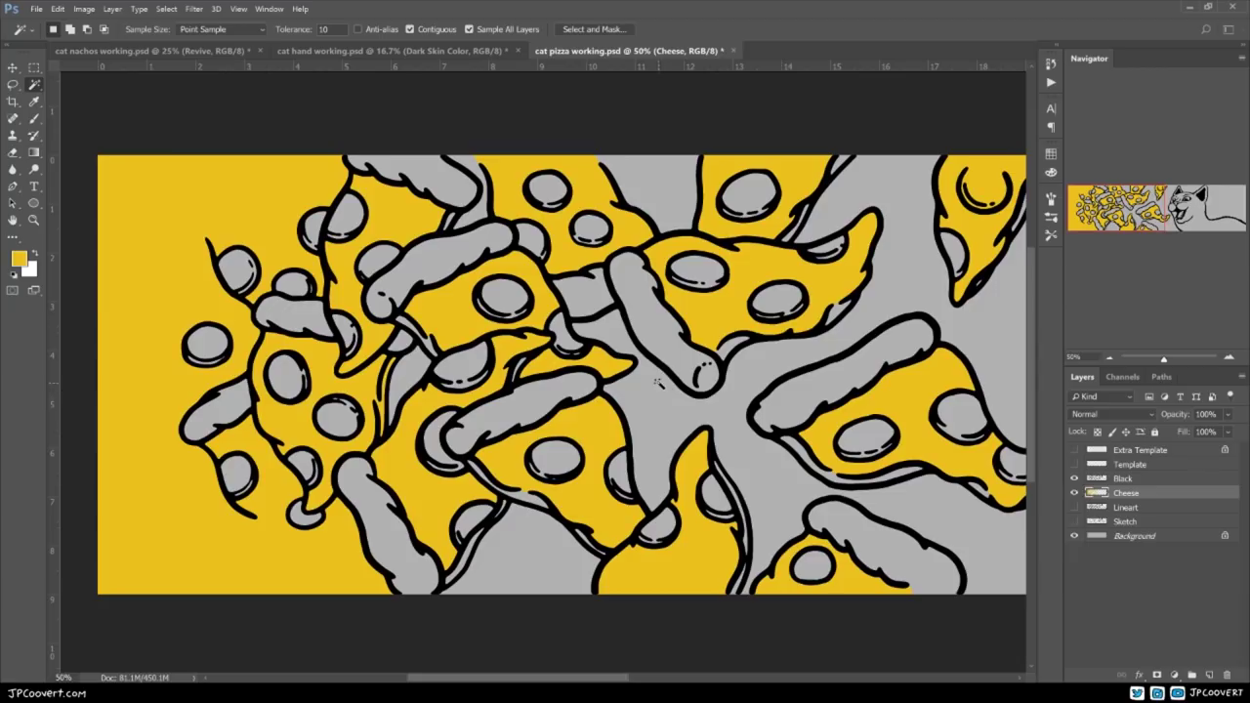
pyautogui.press('b')
pyautogui.click(22, 258)
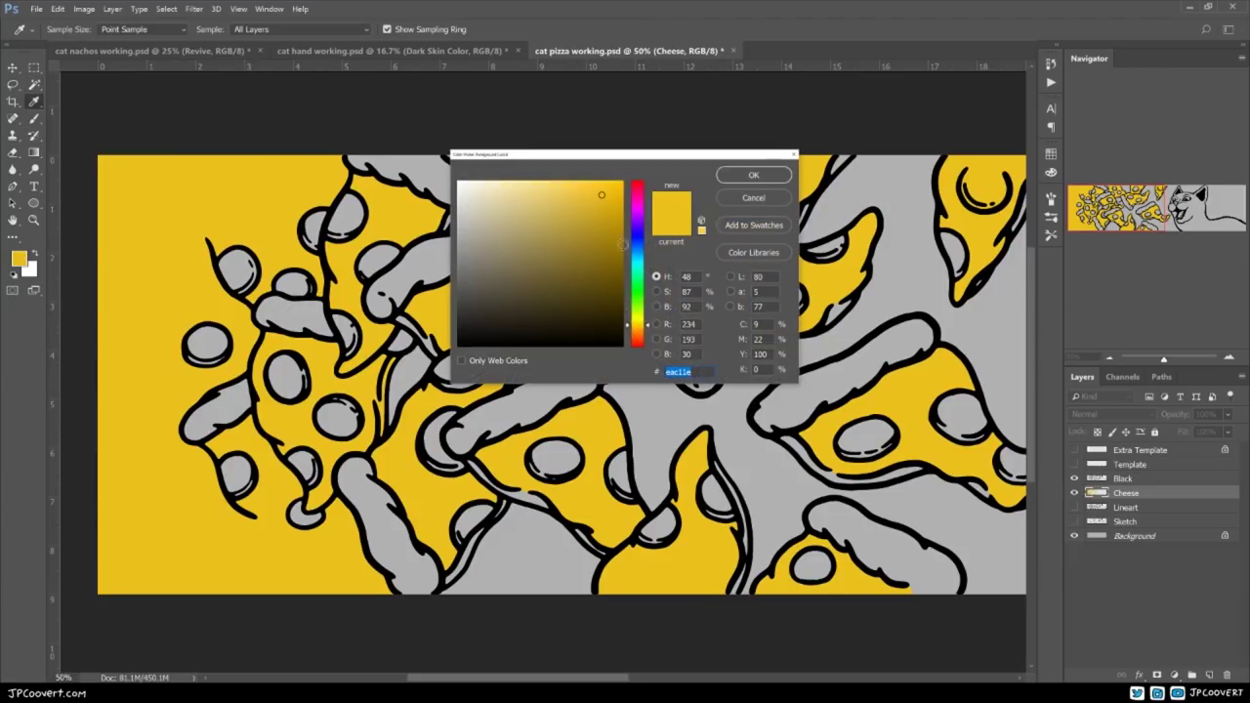
pyautogui.moveTo(647, 326); pyautogui.dragTo(648, 331)
pyautogui.moveTo(543, 232); pyautogui.dragTo(543, 212)
pyautogui.click(753, 175)
pyautogui.press('w')
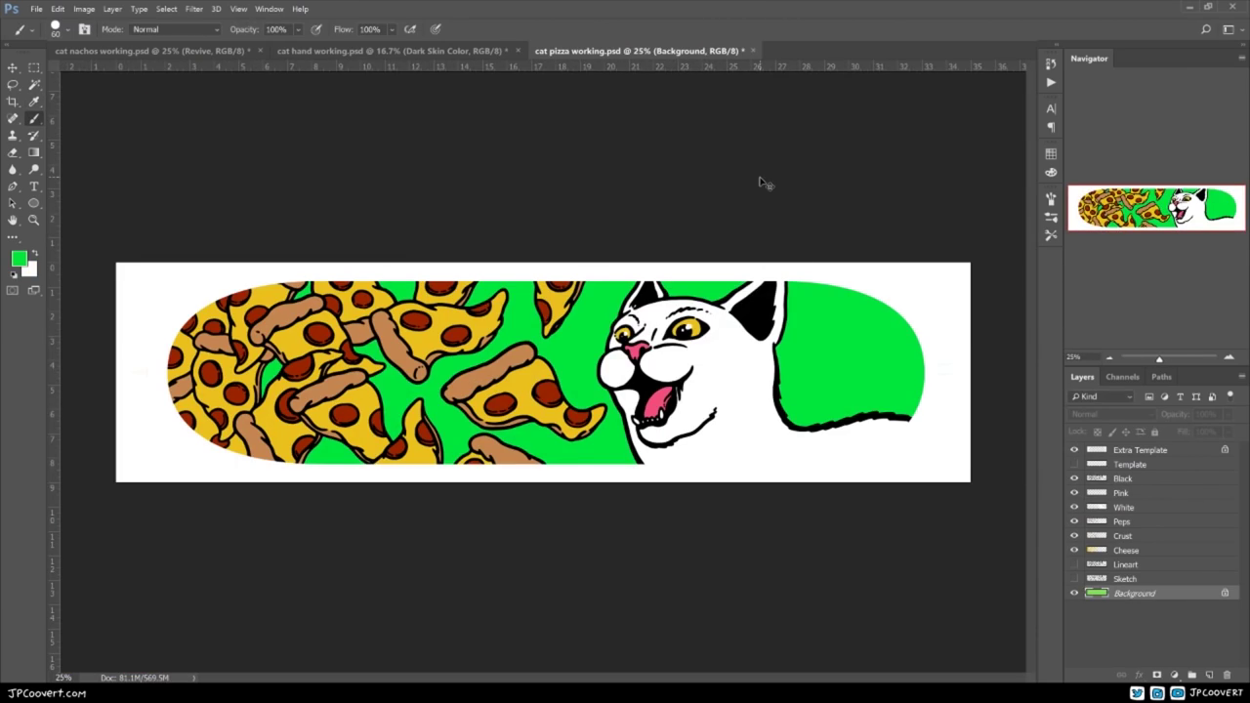
# - Shift the hue of the green Background layer to red with Hue/Saturation
pyautogui.hotkey('ctrl', 'u')
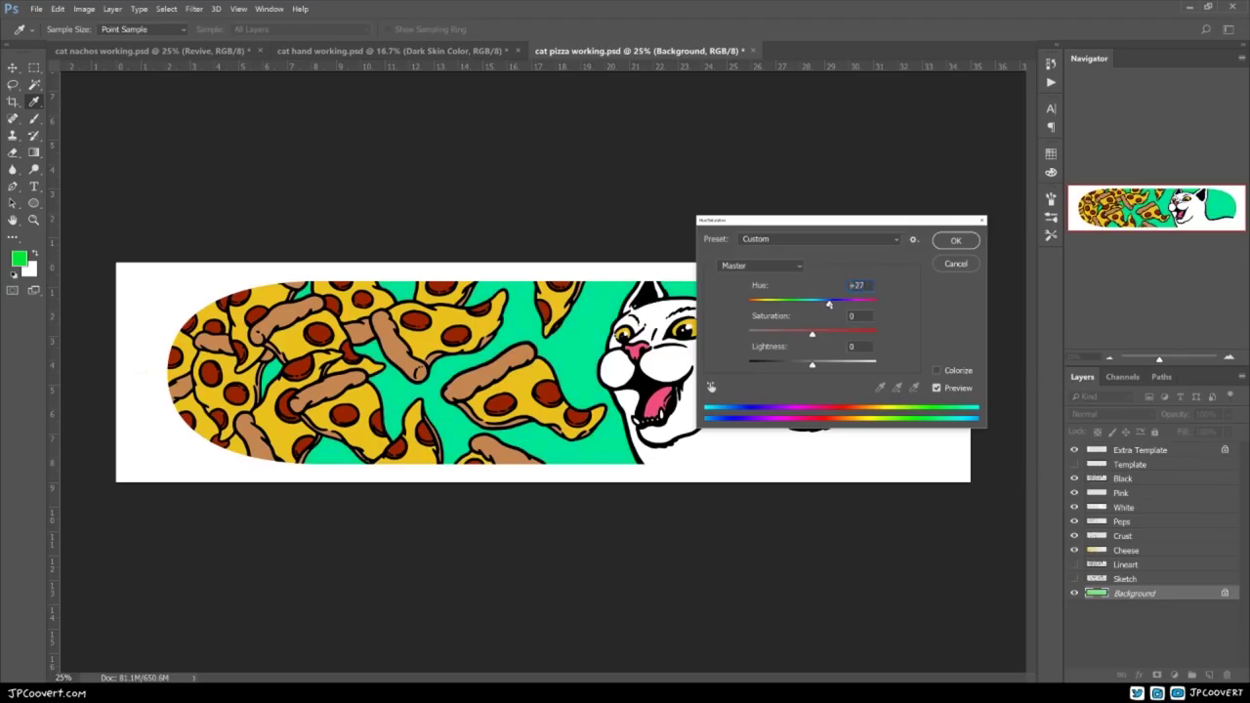
pyautogui.moveTo(829, 304); pyautogui.dragTo(755, 318)
pyautogui.click(939, 240)
pyautogui.press('b')
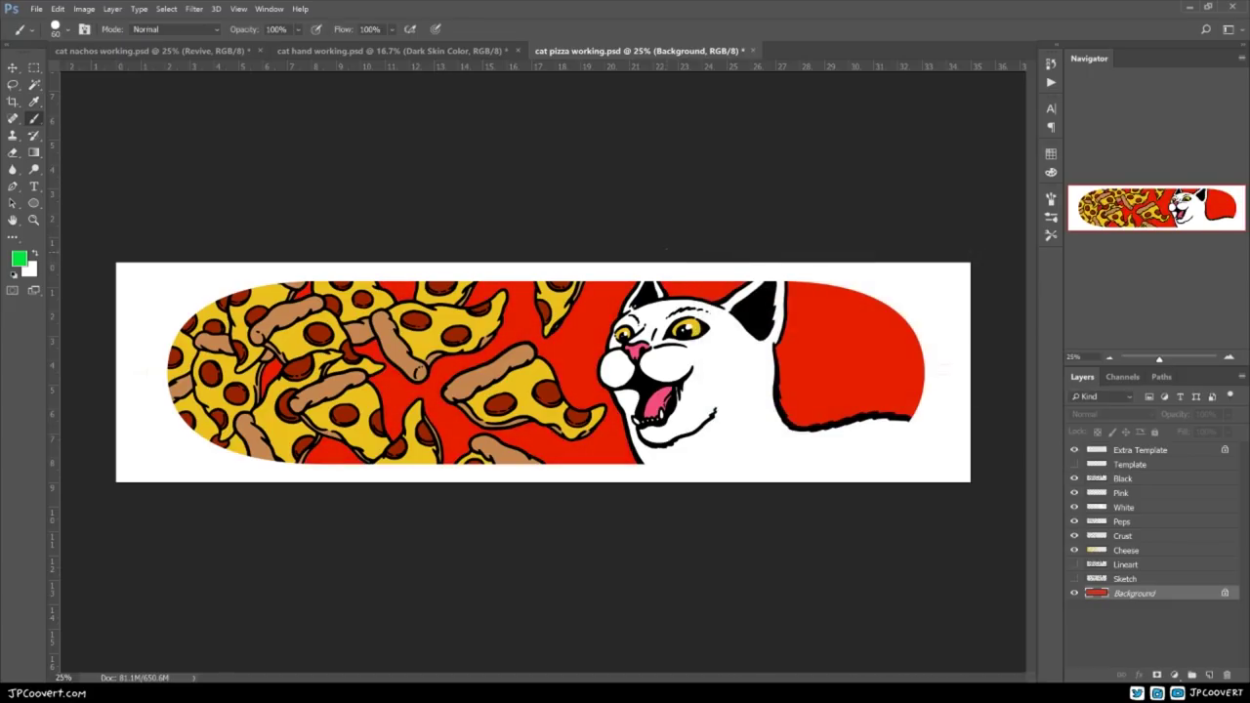
# - Compare the pizza deck with the nachos deck, and shift the red Background layer's hue to purple with Hue/Saturation
pyautogui.hotkey('ctrl', 'shift', 'Tab')
pyautogui.hotkey('ctrl', 'shift', 'Tab')
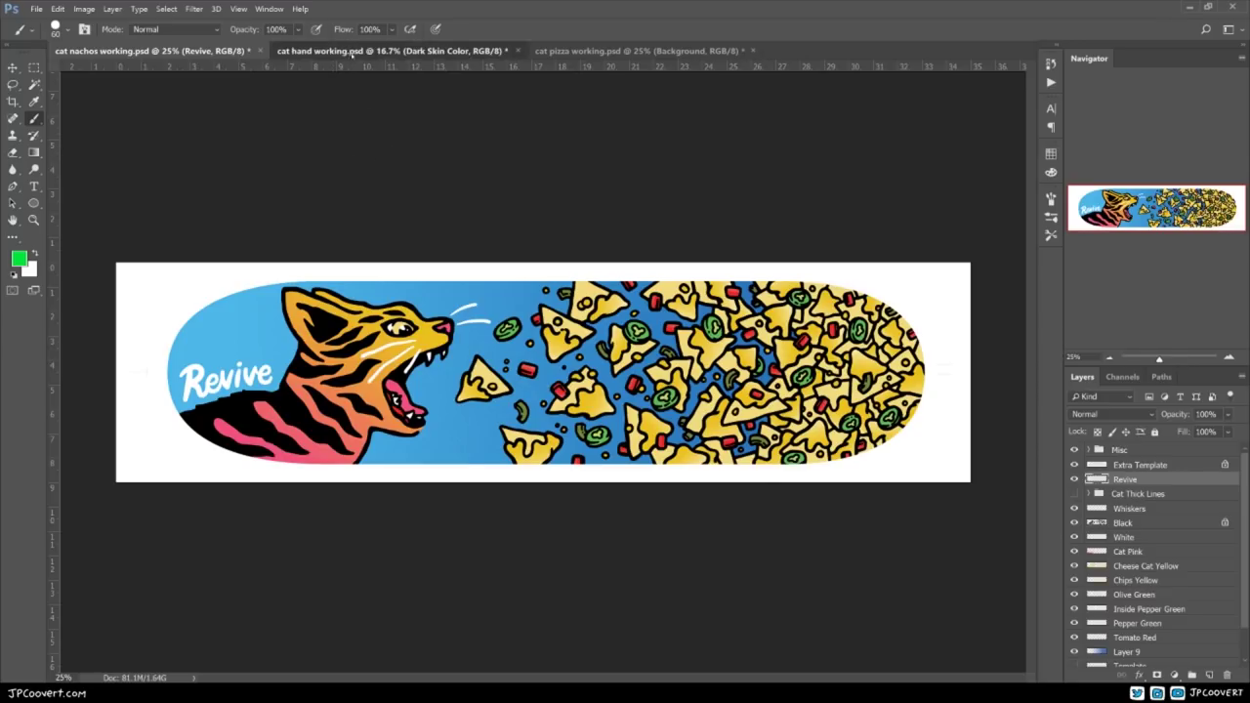
pyautogui.hotkey('ctrl', 'Tab')
pyautogui.hotkey('ctrl', 'Tab')
pyautogui.hotkey('ctrl', '+')
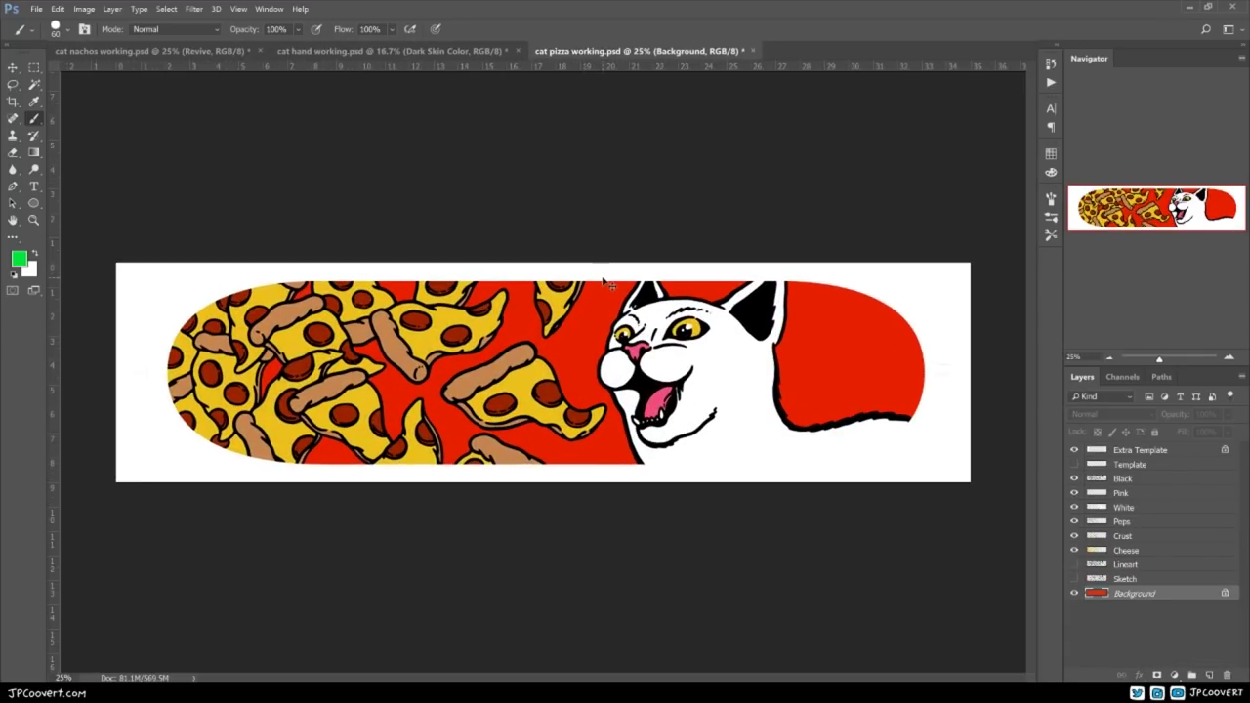
pyautogui.hotkey('ctrl', 'u')
pyautogui.hotkey('shift', 'Down')
pyautogui.hotkey('shift', 'Down')
pyautogui.hotkey('shift', 'Down')
pyautogui.hotkey('shift', 'Down')
pyautogui.hotkey('shift', 'Down')
pyautogui.hotkey('shift', 'Down')
pyautogui.hotkey('shift', 'Down')
pyautogui.hotkey('shift', 'Down')
pyautogui.hotkey('shift', 'Down')
pyautogui.hotkey('shift', 'Down')
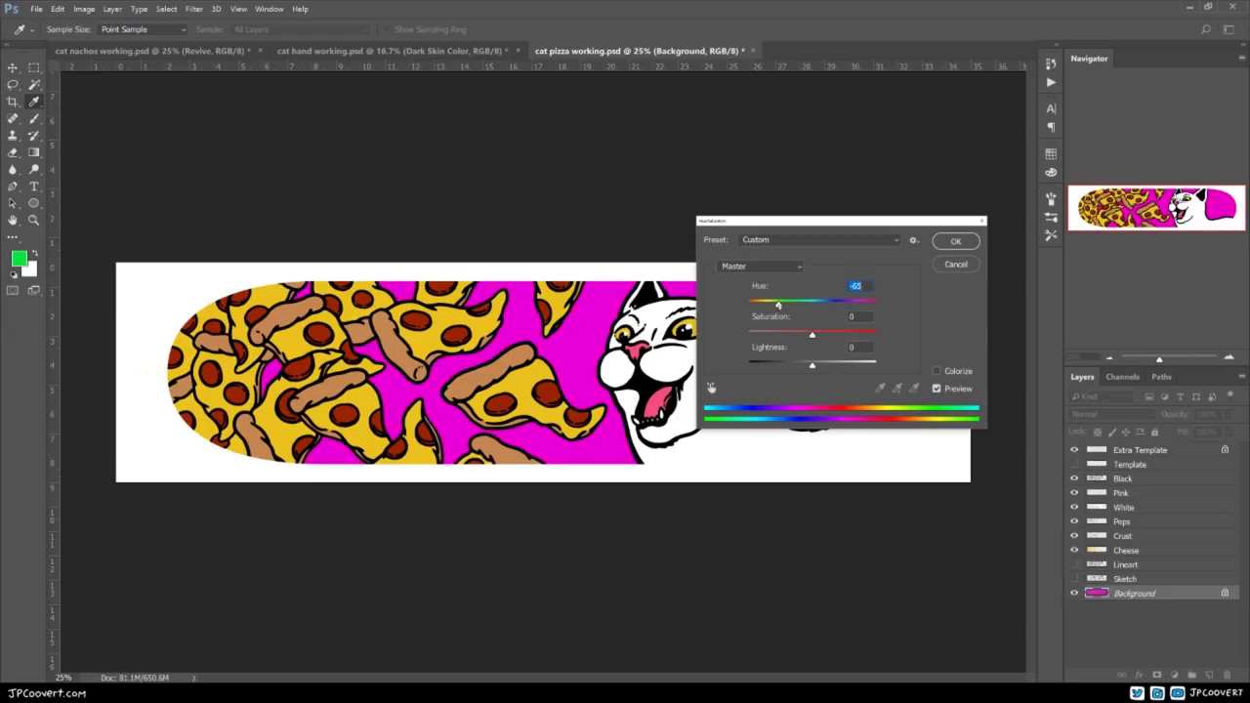
pyautogui.press('Return')
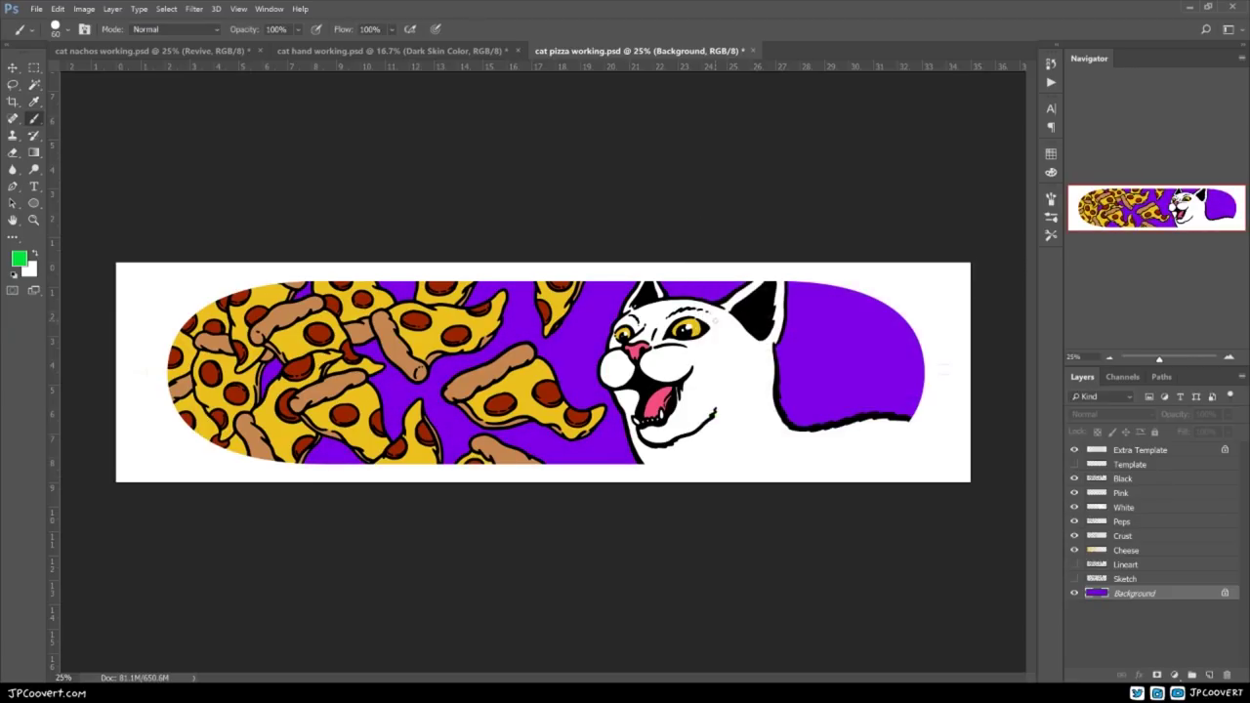
# - Compare the purple pizza deck with the cat nachos and cat hand deck designs
pyautogui.hotkey('ctrl', '-')
pyautogui.hotkey('ctrl', '-')
pyautogui.hotkey('ctrl', '-')
pyautogui.hotkey('ctrl', '+')
pyautogui.hotkey('ctrl', '+')
pyautogui.hotkey('ctrl', '+')
pyautogui.hotkey('ctrl', 'shift', 'Tab')
pyautogui.hotkey('ctrl', 'shift', 'Tab')
pyautogui.hotkey('ctrl', 'Tab')
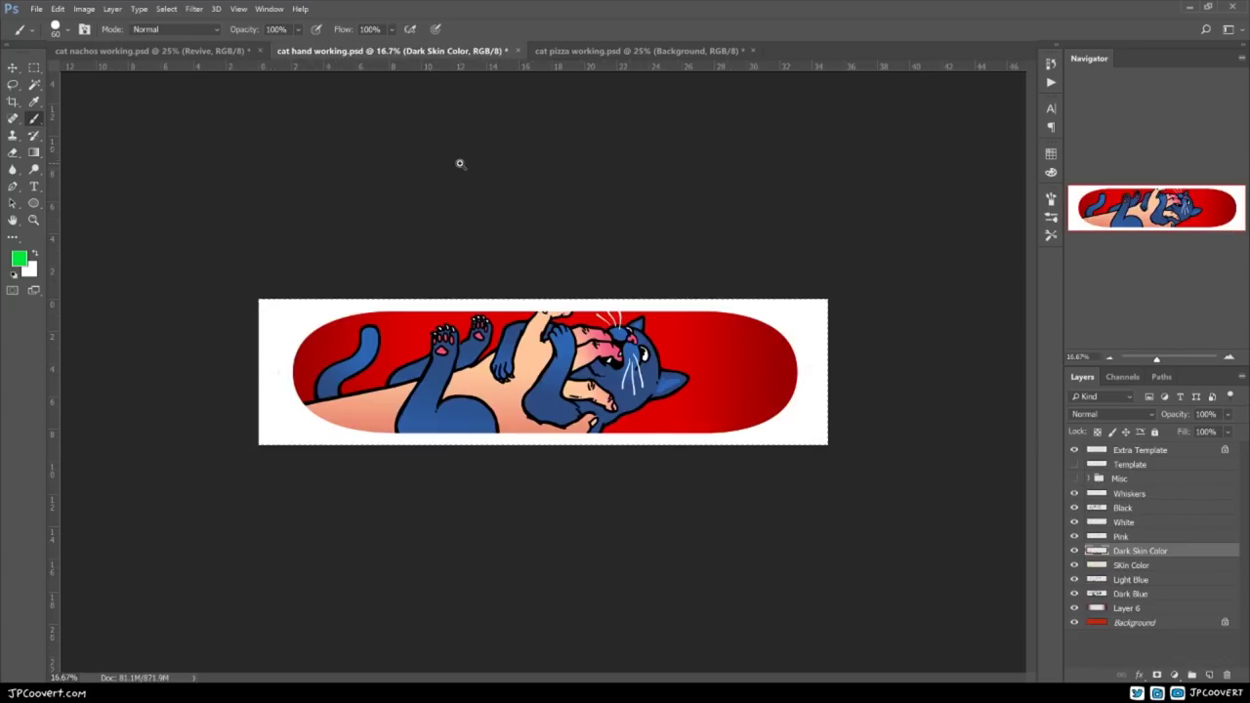
pyautogui.hotkey('ctrl', 'shift', 'Tab')
pyautogui.click(352, 52)
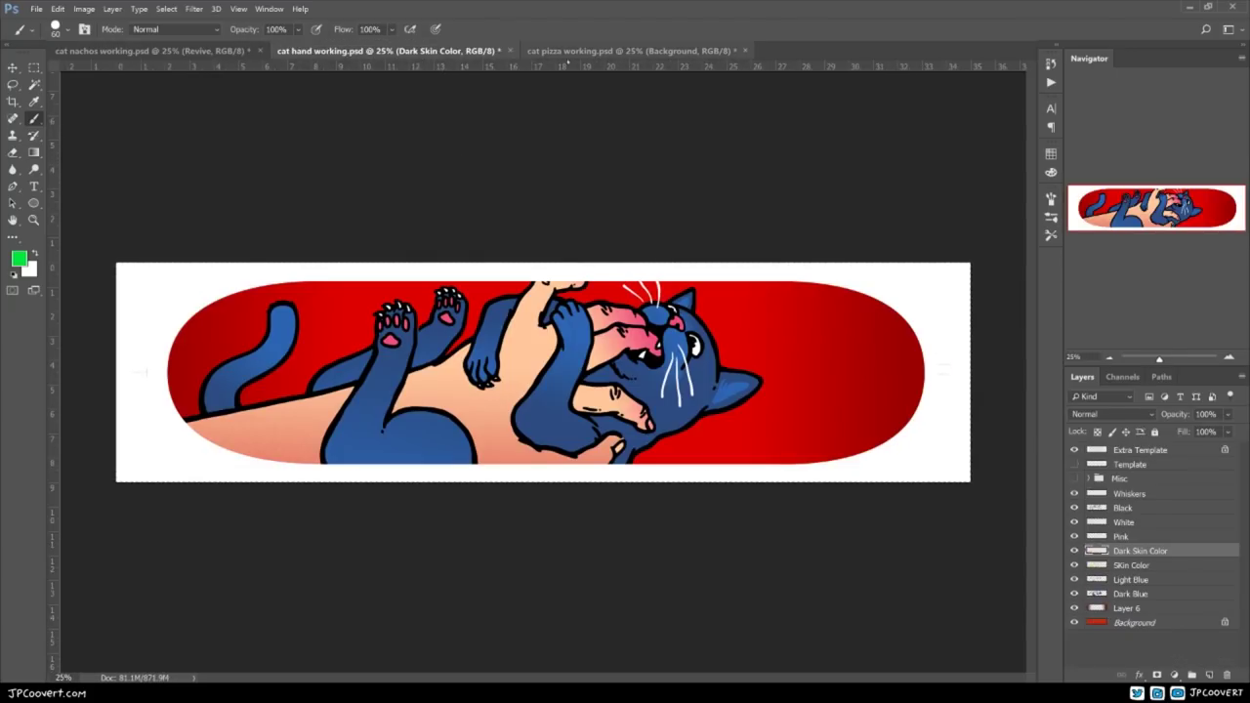
pyautogui.click(605, 54)
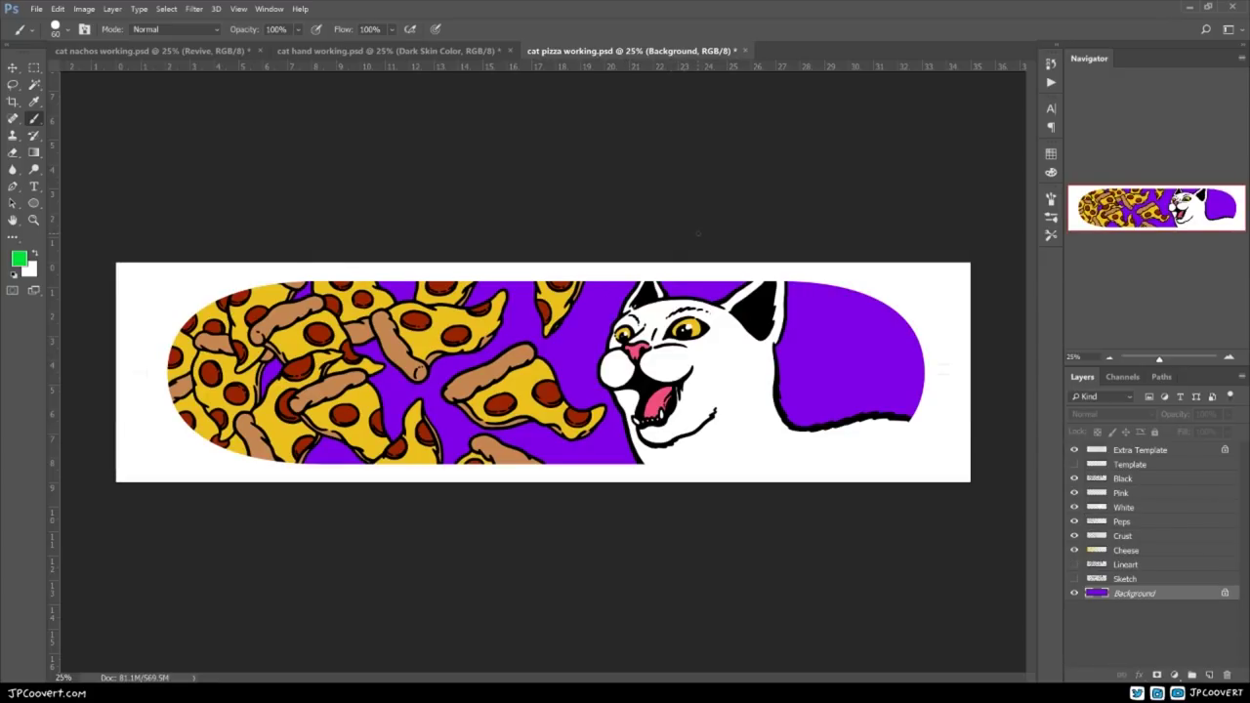
# - Hide the Extra Template layer and erase the lower part of the cat's throat line on the Black layer
pyautogui.moveTo(1072, 464); pyautogui.dragTo(1075, 451)
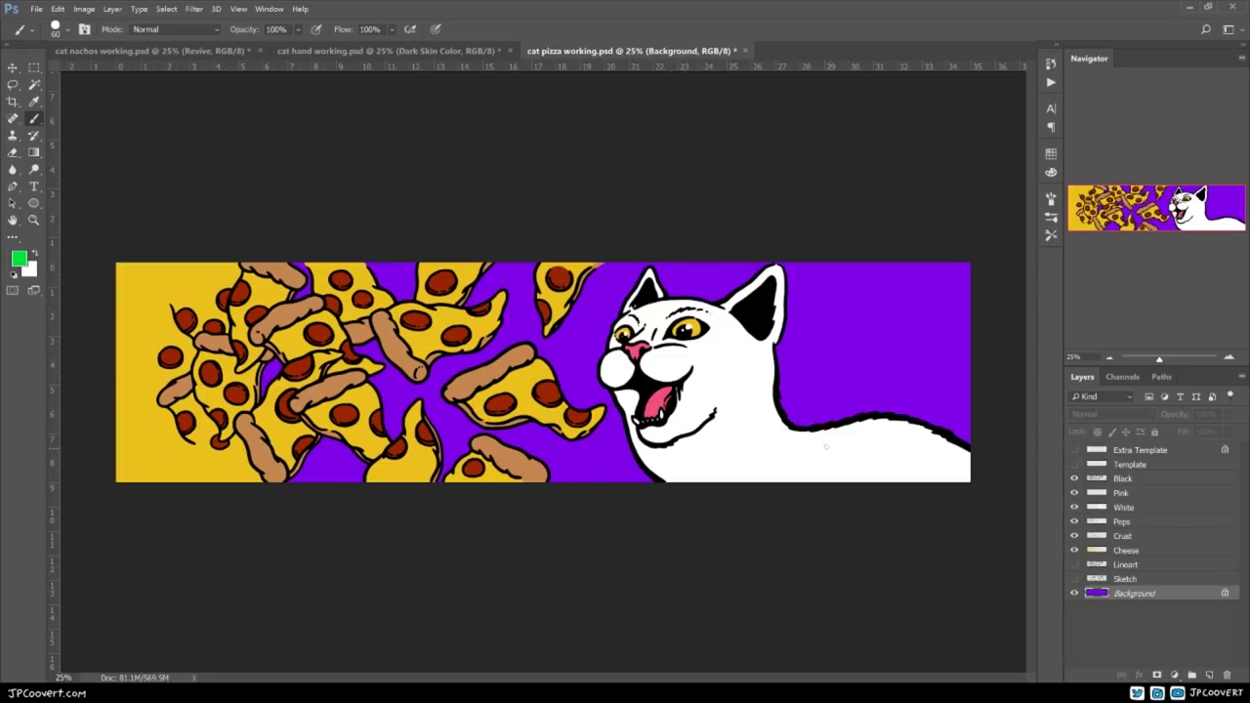
pyautogui.keyDown('ctrl'); pyautogui.click(815, 464); pyautogui.keyUp('ctrl')
pyautogui.keyDown('ctrl'); pyautogui.click(814, 465); pyautogui.keyUp('ctrl')
pyautogui.click(1123, 478)
pyautogui.keyDown('ctrl'); pyautogui.click(562, 466); pyautogui.keyUp('ctrl')
pyautogui.press('e')
pyautogui.moveTo(429, 441); pyautogui.dragTo(477, 500)
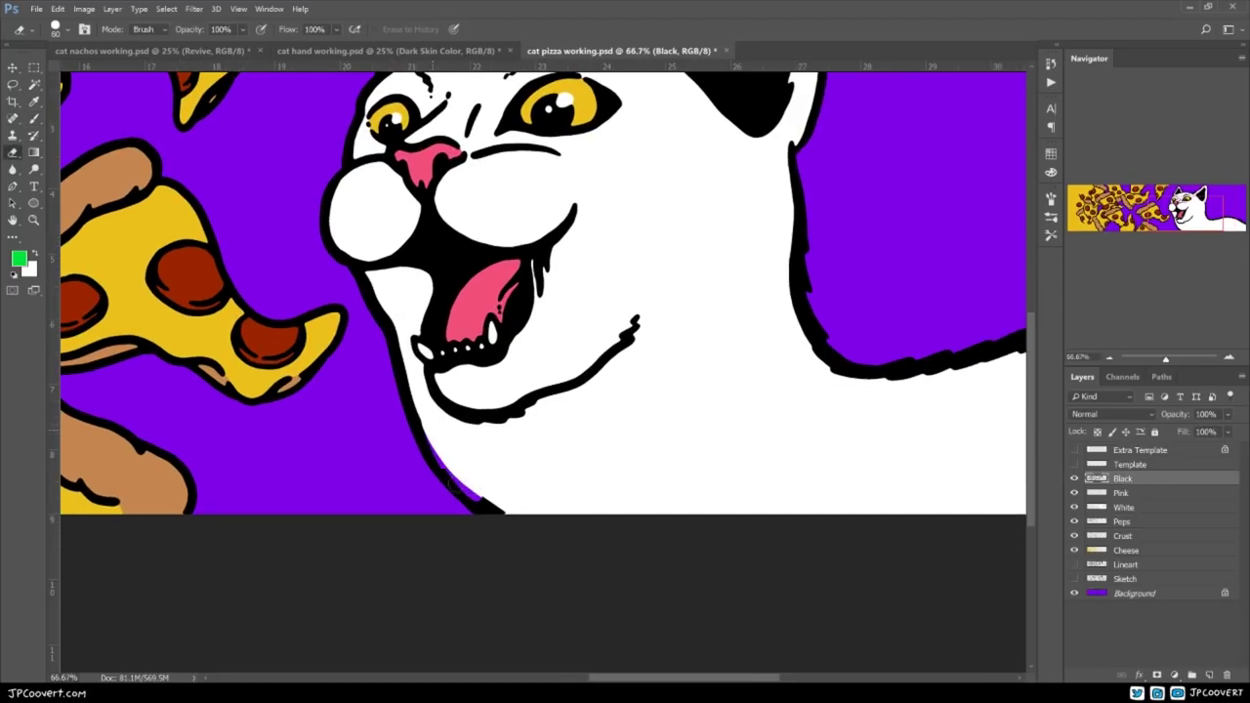
# - Redraw the lower part of the cat's throat line in black with the Pencil tool down to the canvas edge
pyautogui.scroll(1, 519, 532)
pyautogui.press('b')
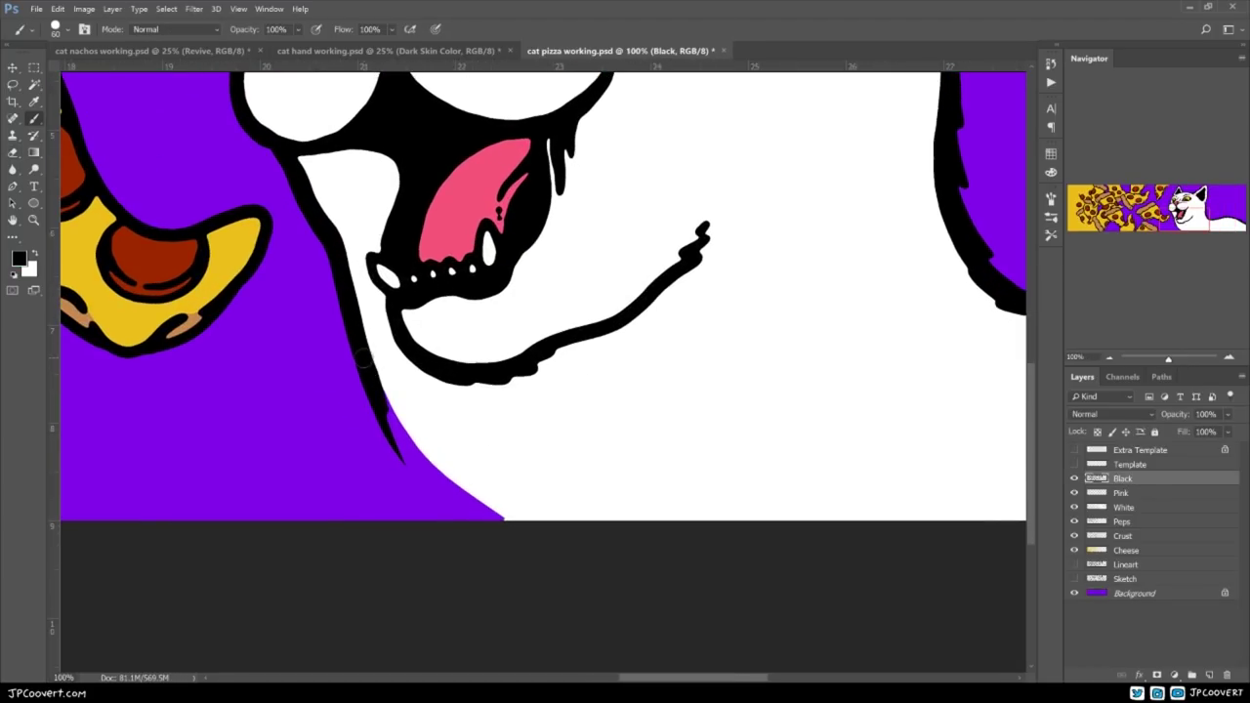
pyautogui.hotkey('shift', 'b')
pyautogui.moveTo(406, 466); pyautogui.dragTo(421, 494)
pyautogui.hotkey('ctrl', 'z')
pyautogui.moveTo(367, 366); pyautogui.dragTo(426, 525)
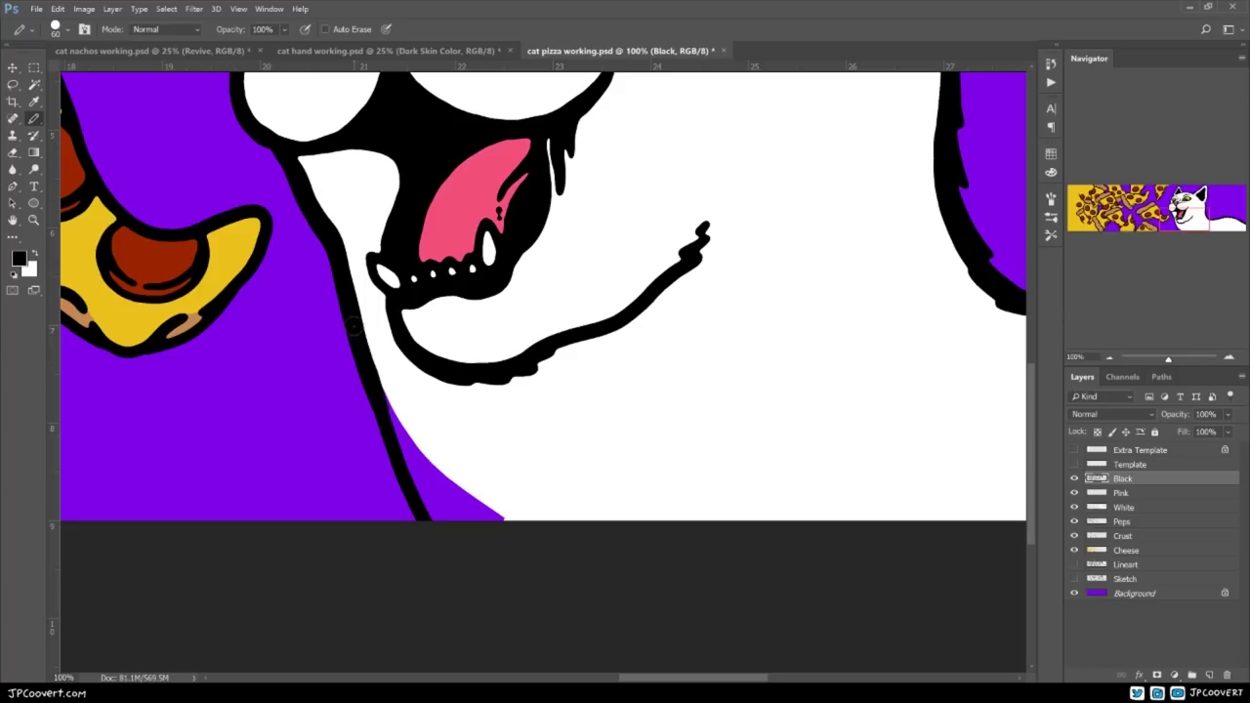
pyautogui.moveTo(355, 334); pyautogui.dragTo(445, 526)
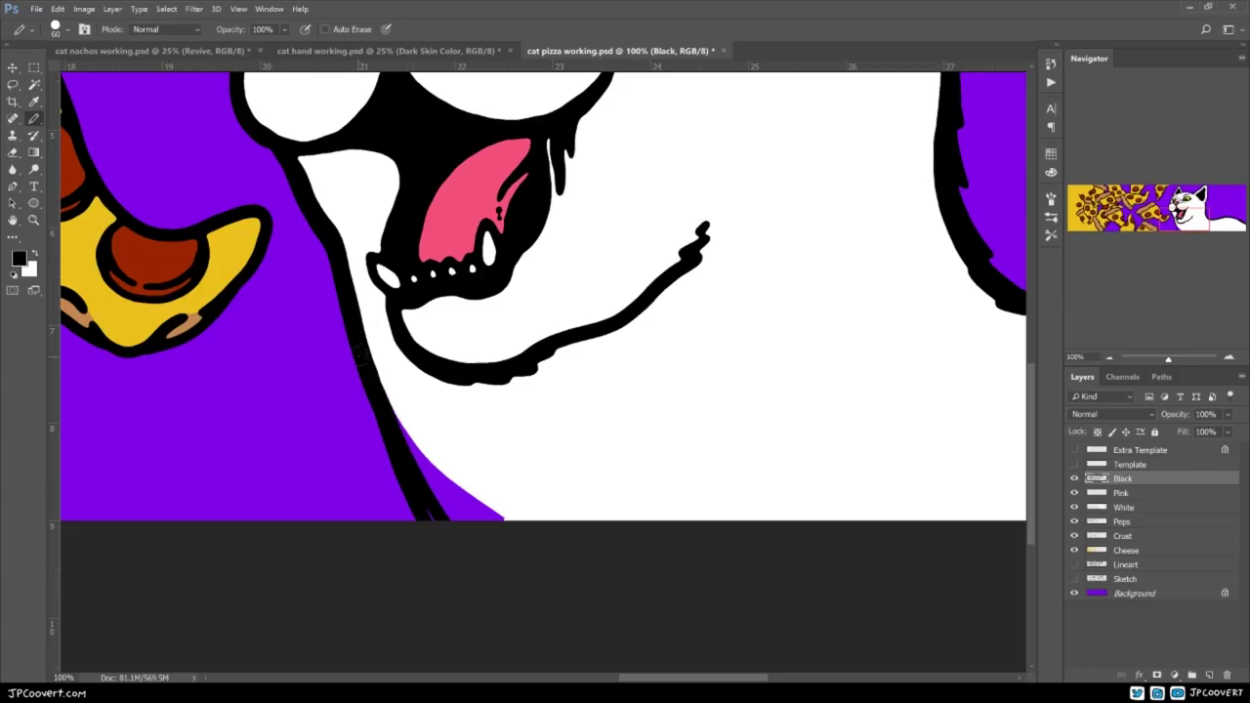
# - Fill the purple gap beside the redrawn throat line with white on the White layer
pyautogui.click(1125, 508)
pyautogui.keyDown('alt'); pyautogui.click(511, 452); pyautogui.keyUp('alt')
pyautogui.moveTo(404, 437)
pyautogui.mouseDown()
pyautogui.moveTo(449, 512)
pyautogui.moveTo(504, 510)
pyautogui.mouseUp()
pyautogui.keyDown('ctrl'); pyautogui.keyDown('alt'); pyautogui.click(581, 481); pyautogui.keyUp('alt'); pyautogui.keyUp('ctrl')
pyautogui.keyDown('ctrl'); pyautogui.keyDown('alt'); pyautogui.click(581, 481); pyautogui.keyUp('alt'); pyautogui.keyUp('ctrl')
pyautogui.keyDown('ctrl'); pyautogui.keyDown('alt'); pyautogui.click(586, 479); pyautogui.keyUp('alt'); pyautogui.keyUp('ctrl')
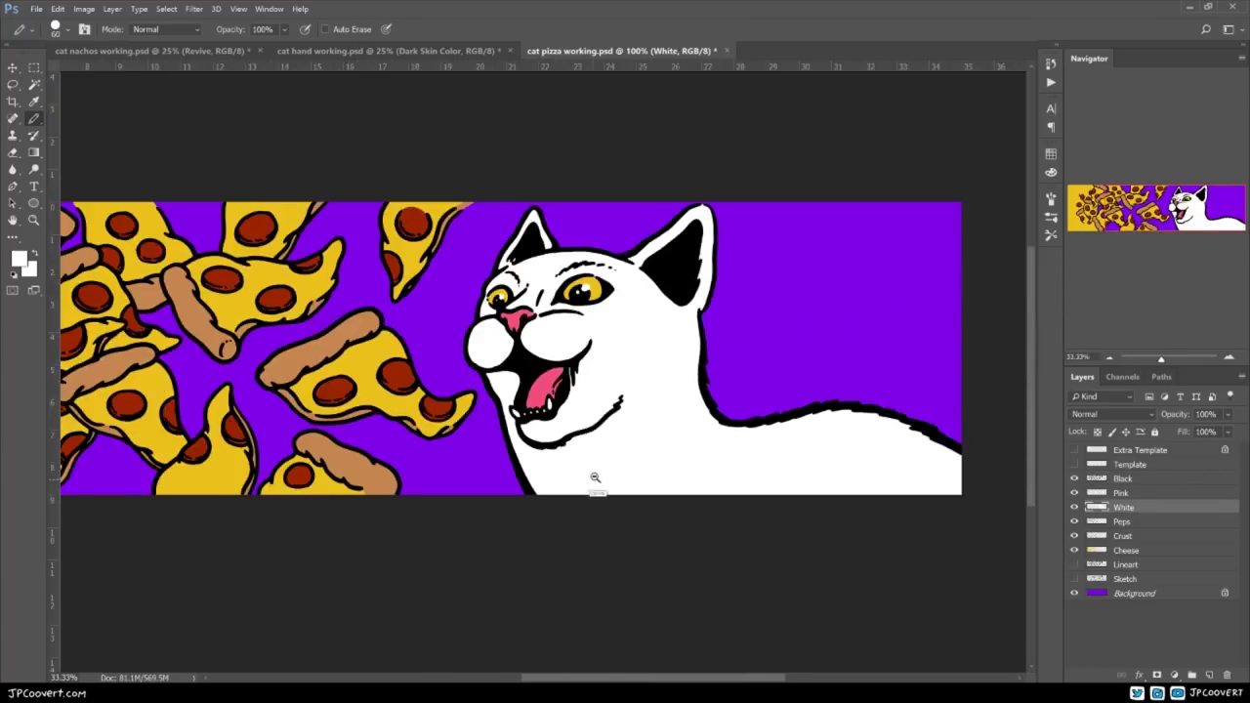
# - Examine the whole pizza and cat design with and without the Extra Template layer masking the deck shape
pyautogui.scroll(-2, 595, 478)
pyautogui.scroll(2, 494, 362)
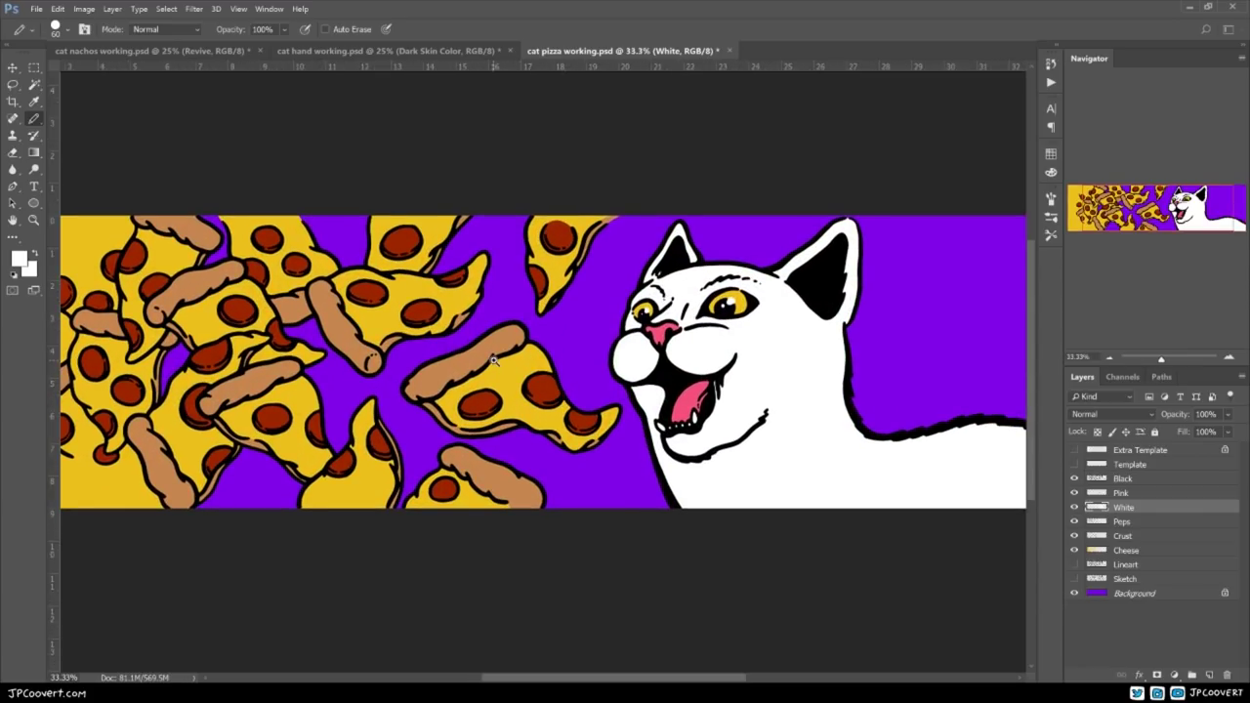
pyautogui.keyDown('ctrl'); pyautogui.click(494, 362); pyautogui.keyUp('ctrl')
pyautogui.moveTo(438, 371); pyautogui.dragTo(674, 390)
pyautogui.keyDown('alt'); pyautogui.click(687, 393); pyautogui.keyUp('alt')
pyautogui.keyDown('ctrl'); pyautogui.click(640, 377); pyautogui.keyUp('ctrl')
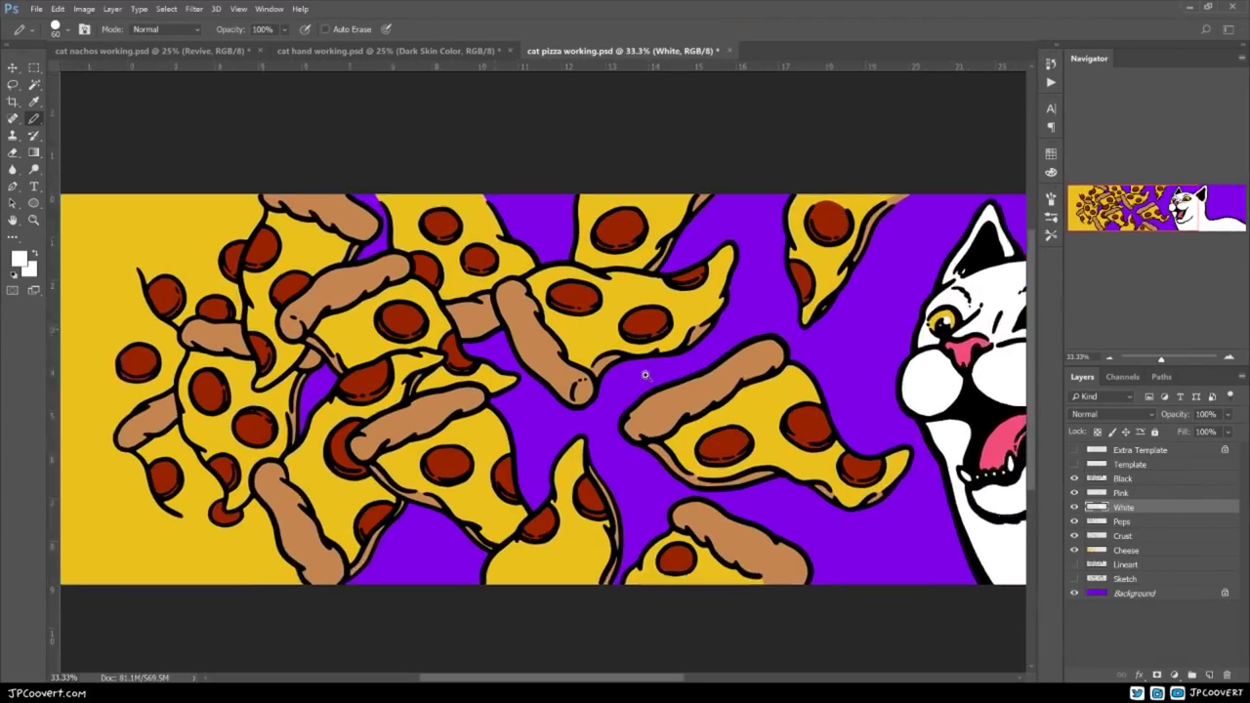
pyautogui.keyDown('alt'); pyautogui.click(908, 445); pyautogui.keyUp('alt')
pyautogui.moveTo(917, 444); pyautogui.dragTo(668, 369)
pyautogui.keyDown('alt'); pyautogui.click(699, 366); pyautogui.keyUp('alt')
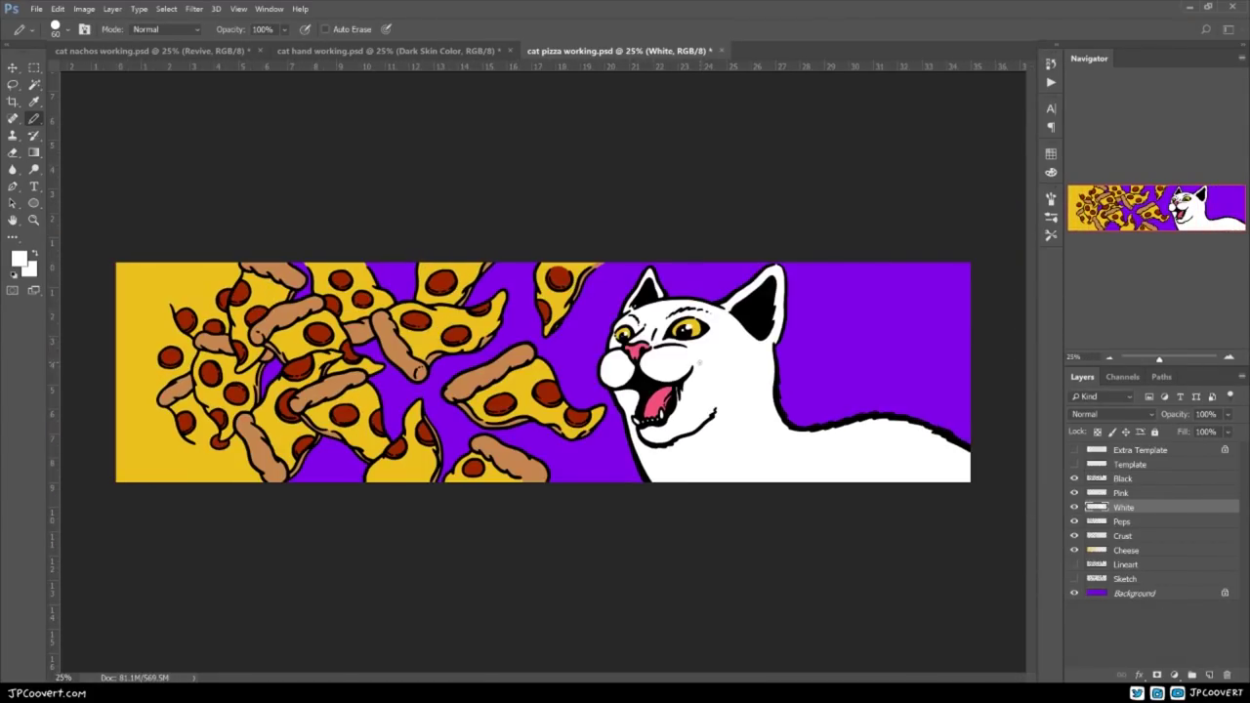
pyautogui.scroll(-1, 684, 366)
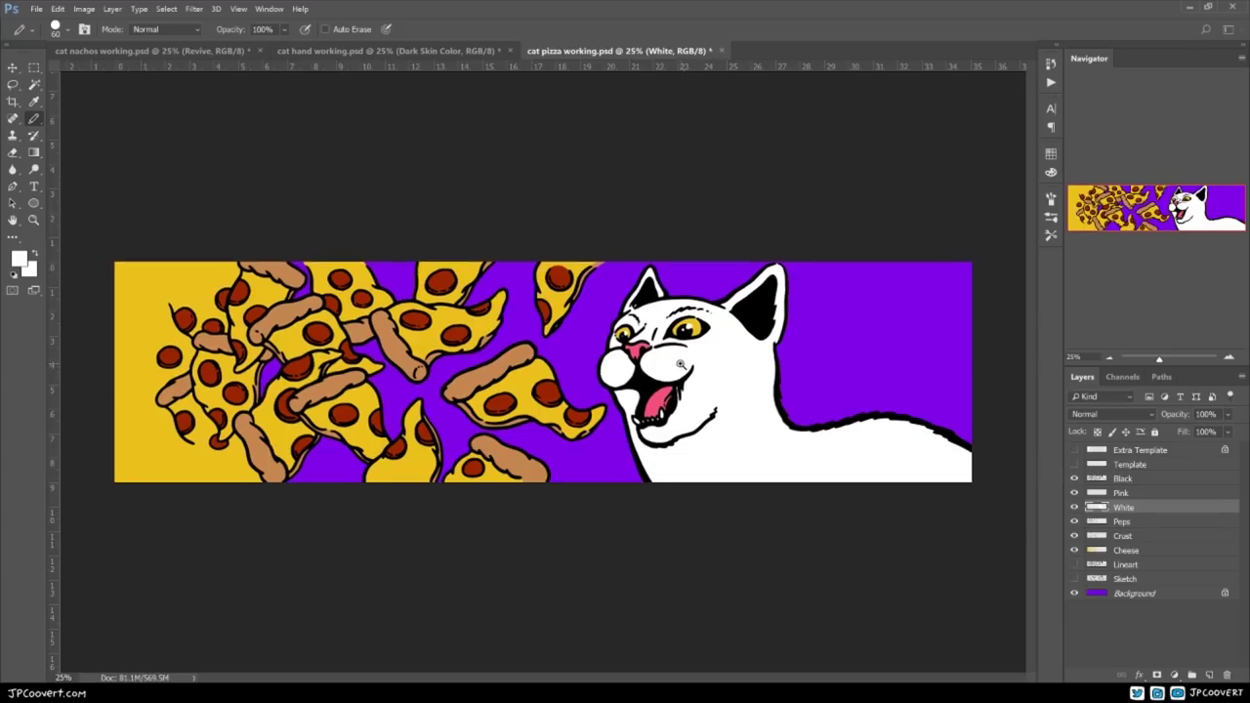
pyautogui.click(1074, 451)
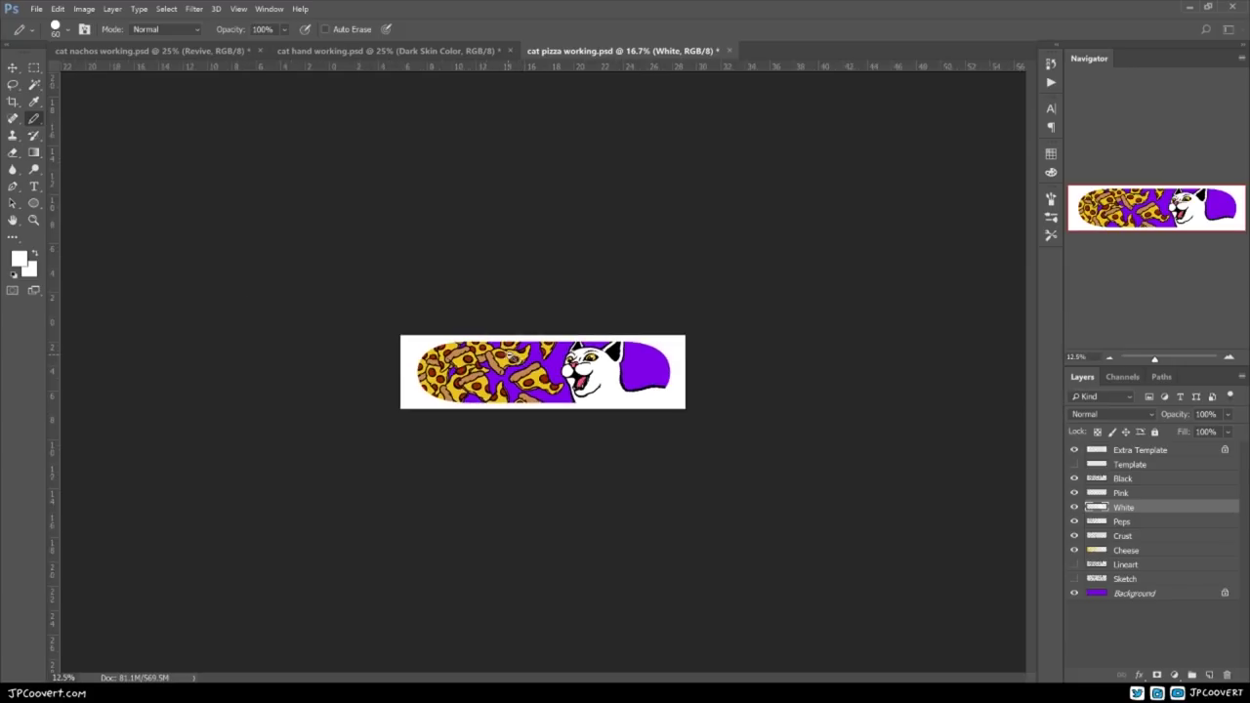
pyautogui.scroll(2, 537, 377)
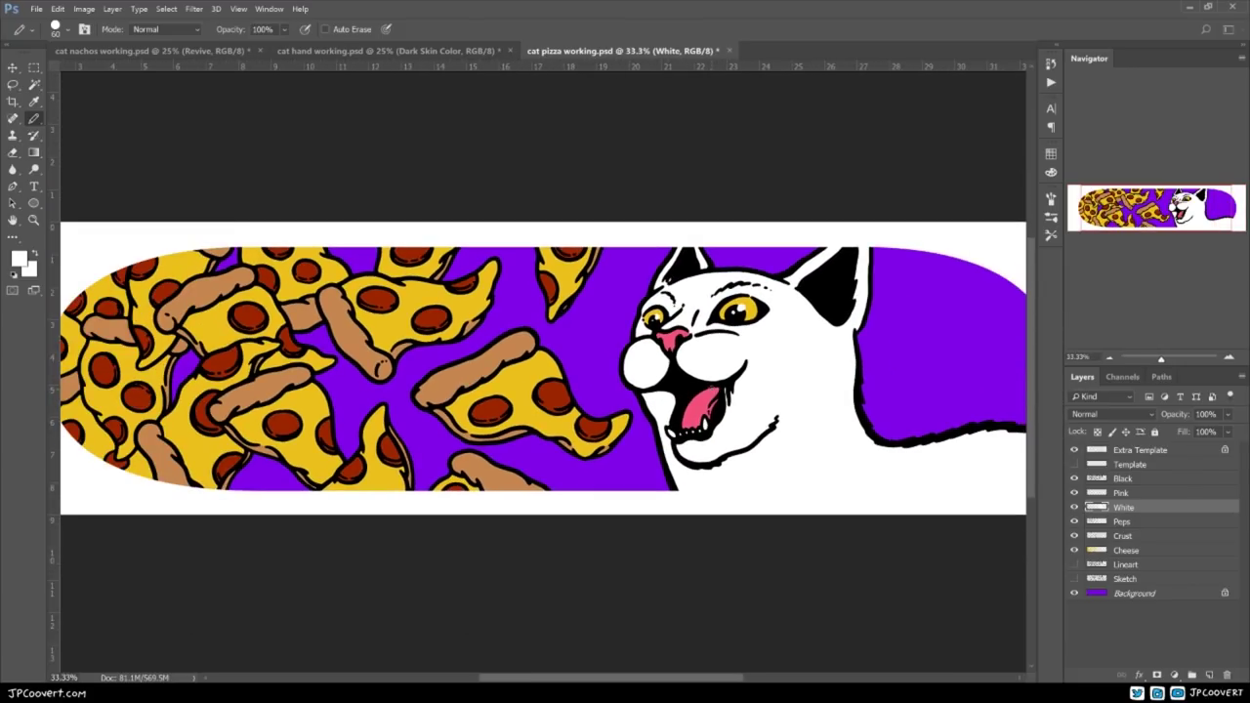
pyautogui.scroll(-1, 696, 377)
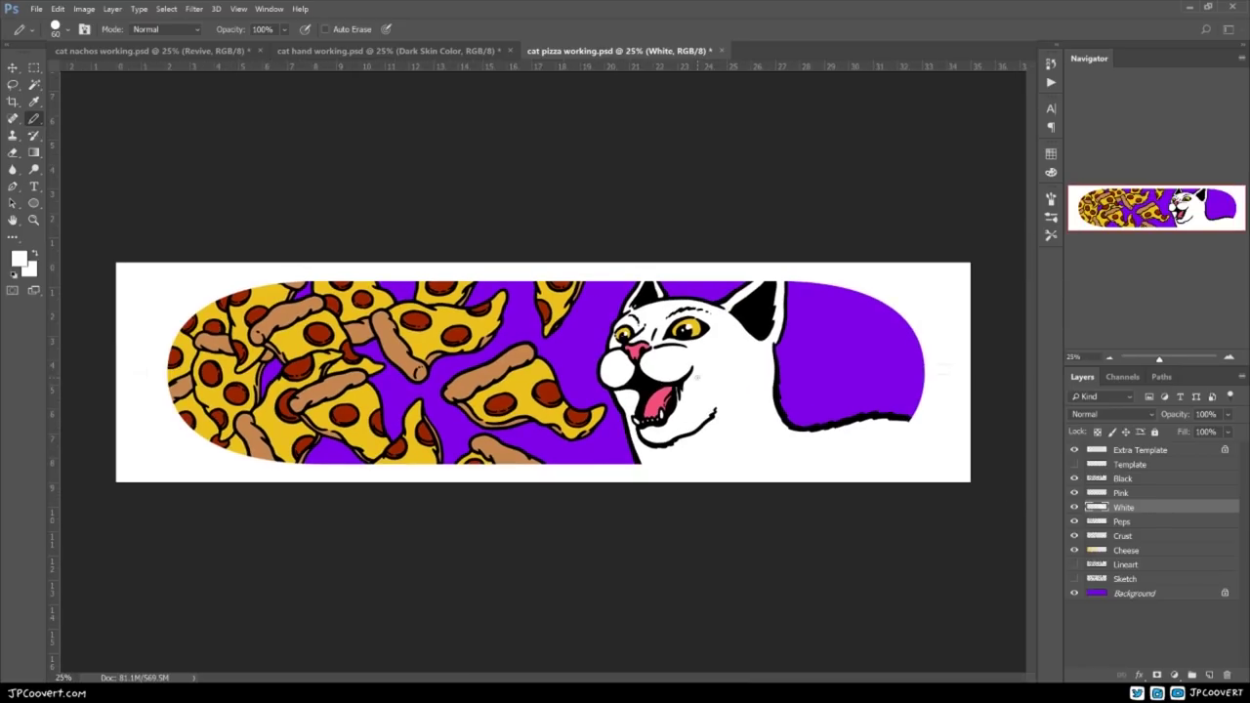
pyautogui.click(1074, 450)
# - Select the cat's white body, sample the tongue's pink, and add a new layer above the Pink layer
pyautogui.scroll(1, 817, 438)
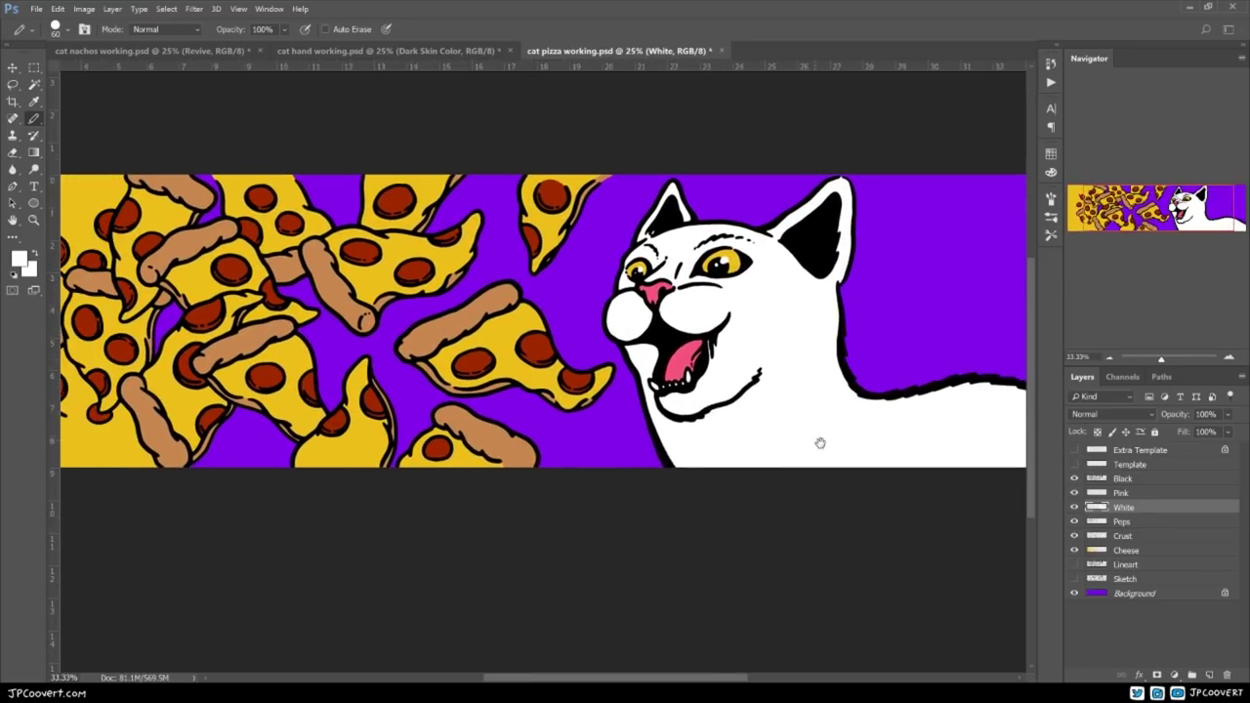
pyautogui.press('w')
pyautogui.click(823, 446)
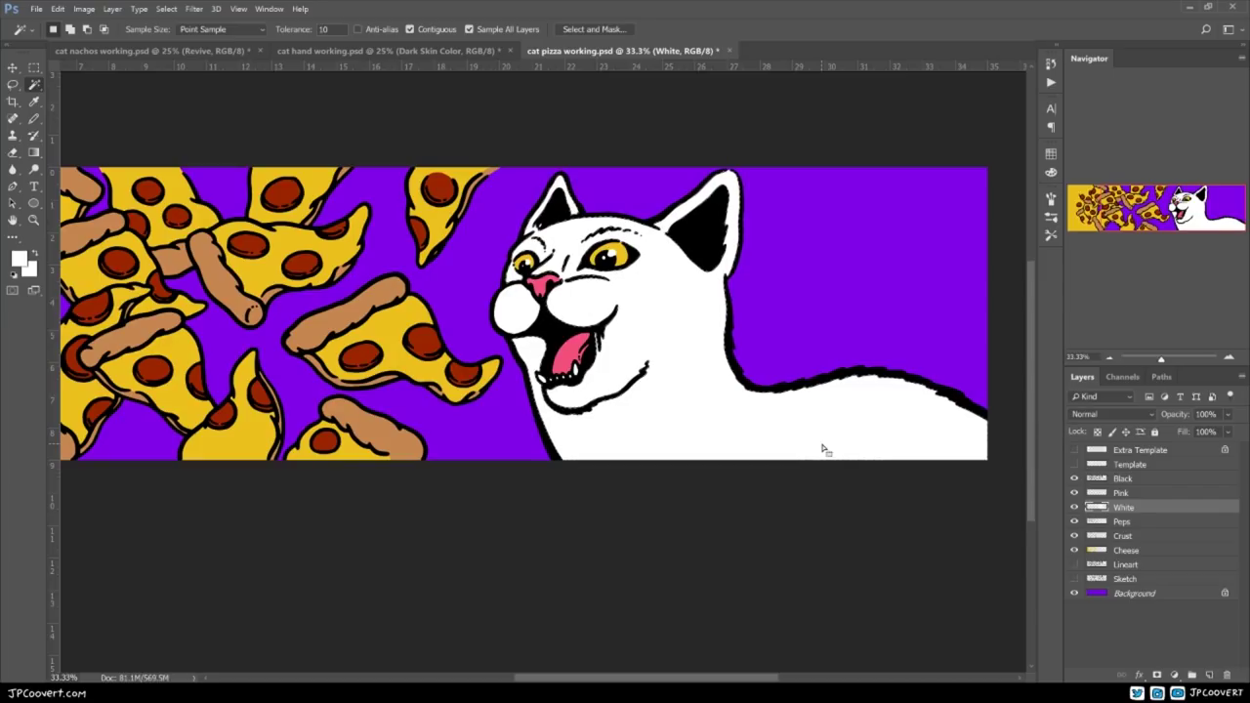
pyautogui.press('b')
pyautogui.keyDown('alt'); pyautogui.click(576, 352); pyautogui.keyUp('alt')
pyautogui.press('g')
pyautogui.click(1133, 492)
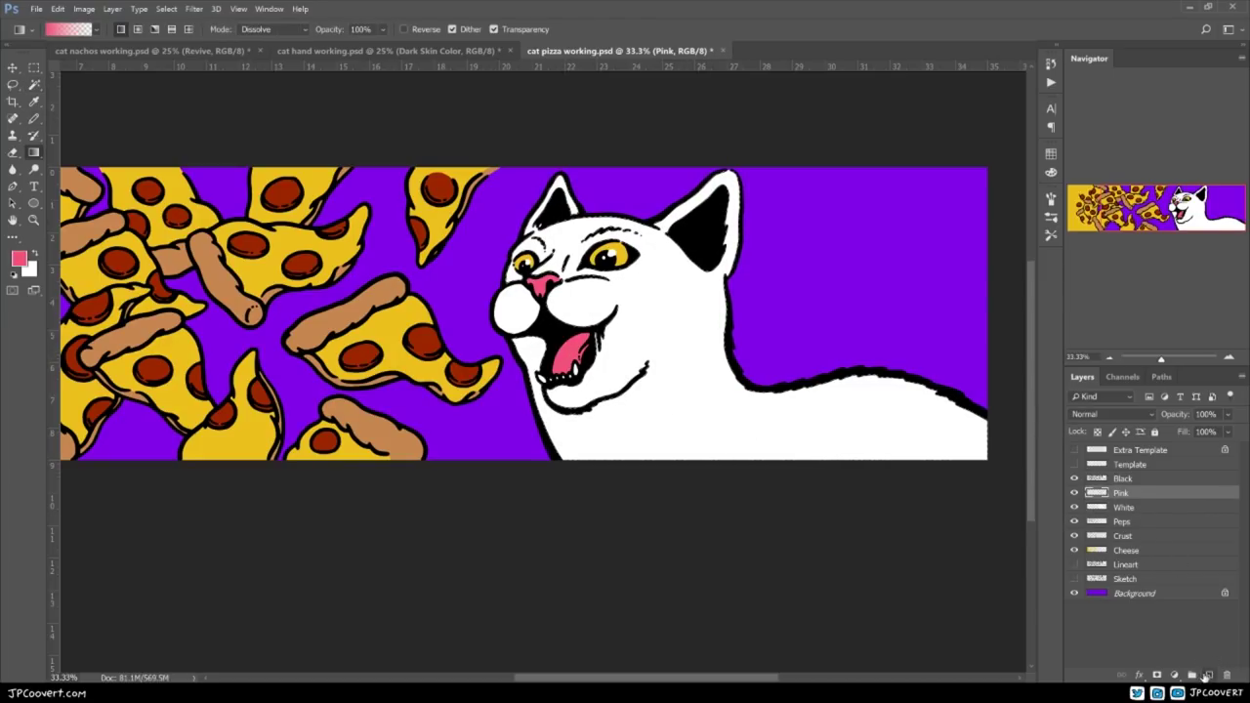
pyautogui.click(1209, 675)
# - Try a dissolving pink gradient over the cat's lower body on Layer 1
pyautogui.moveTo(906, 561); pyautogui.dragTo(742, 400)
pyautogui.scroll(-2, 742, 401)
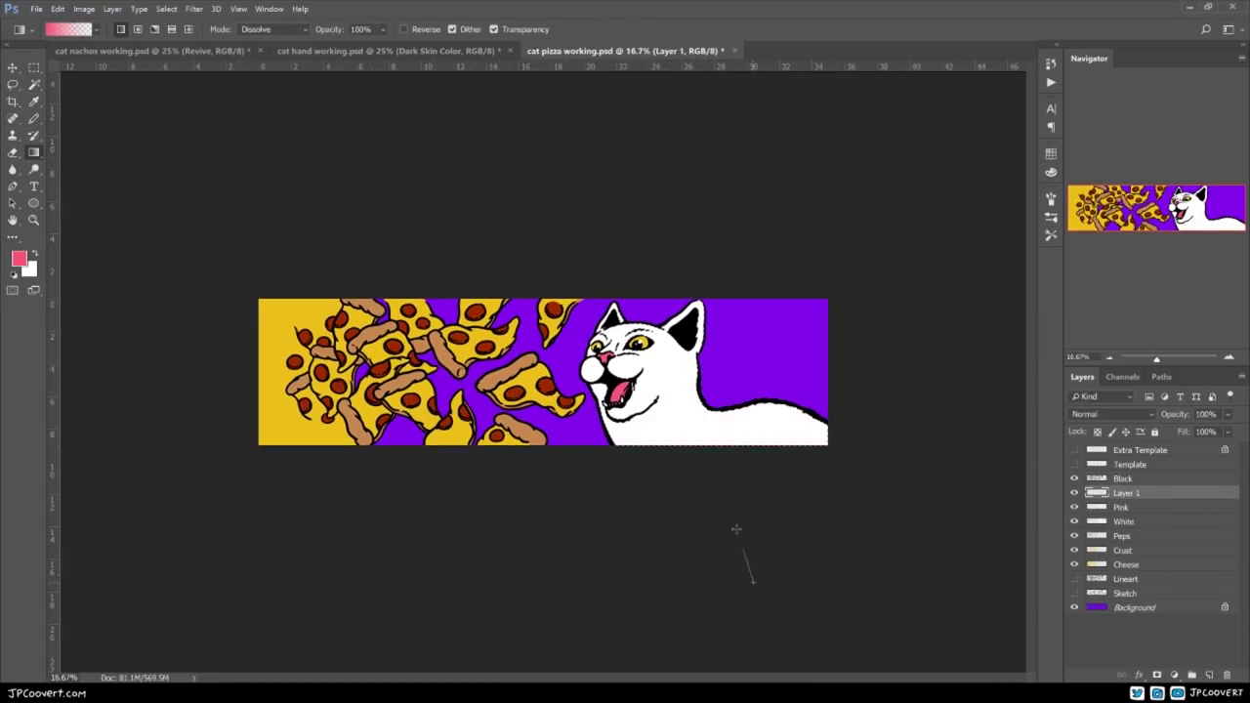
pyautogui.hotkey('ctrl', 'z')
pyautogui.moveTo(672, 344); pyautogui.dragTo(692, 367)
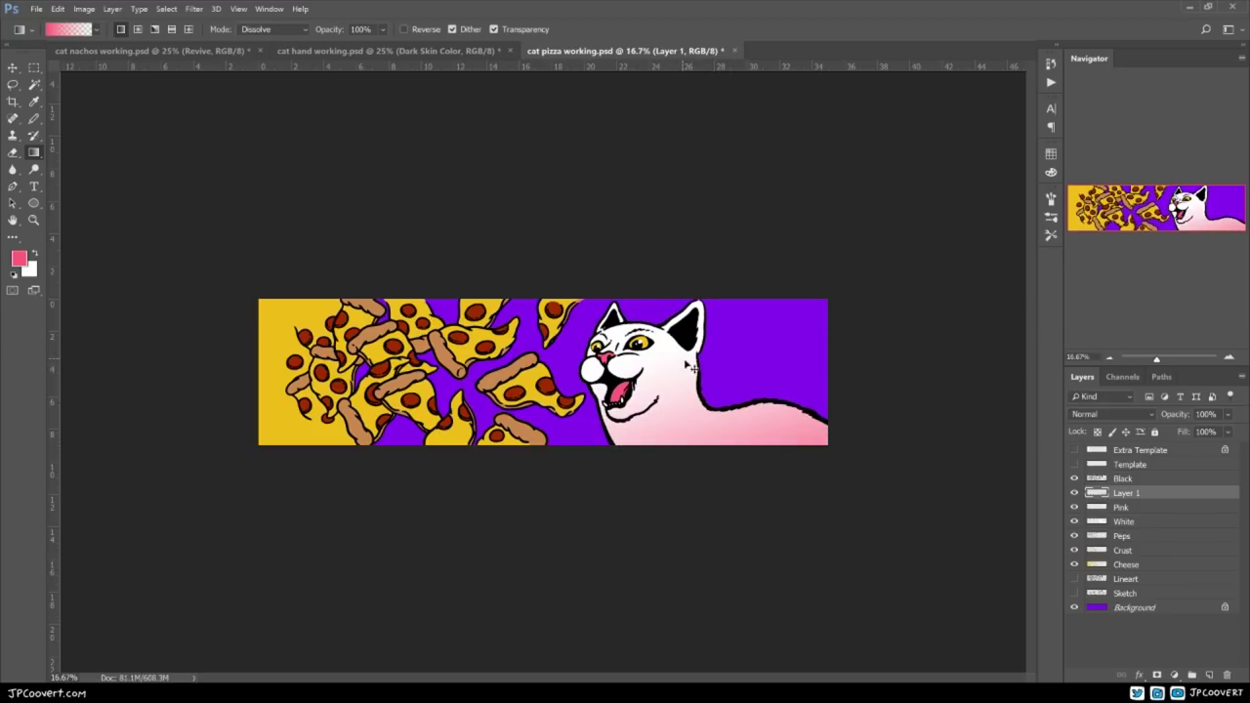
# - Show the Extra Template layer, sample the background purple, and lighten it to a pale purple foreground colour
pyautogui.click(1073, 450)
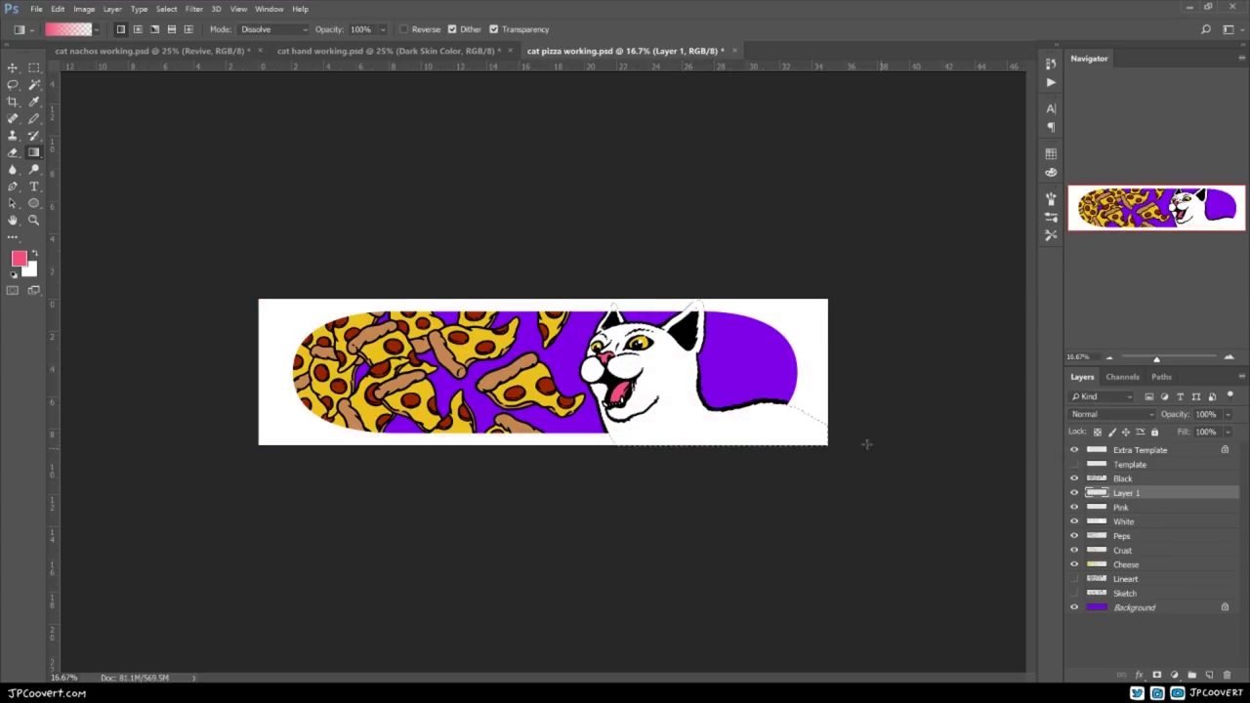
pyautogui.press('b')
pyautogui.keyDown('alt'); pyautogui.click(752, 376); pyautogui.keyUp('alt')
pyautogui.click(19, 258)
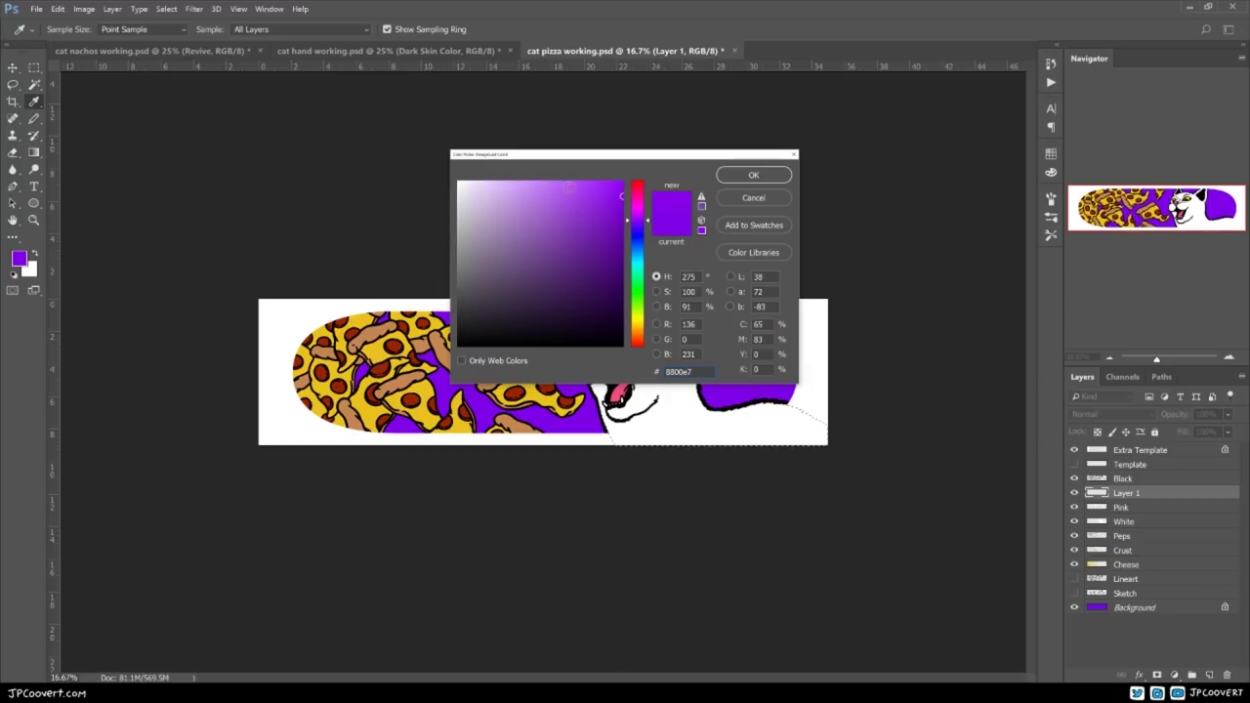
pyautogui.click(546, 178)
pyautogui.click(753, 174)
# - Try a dissolving light purple gradient along the bottom of the cat's body
pyautogui.press('g')
pyautogui.moveTo(789, 560); pyautogui.dragTo(789, 559)
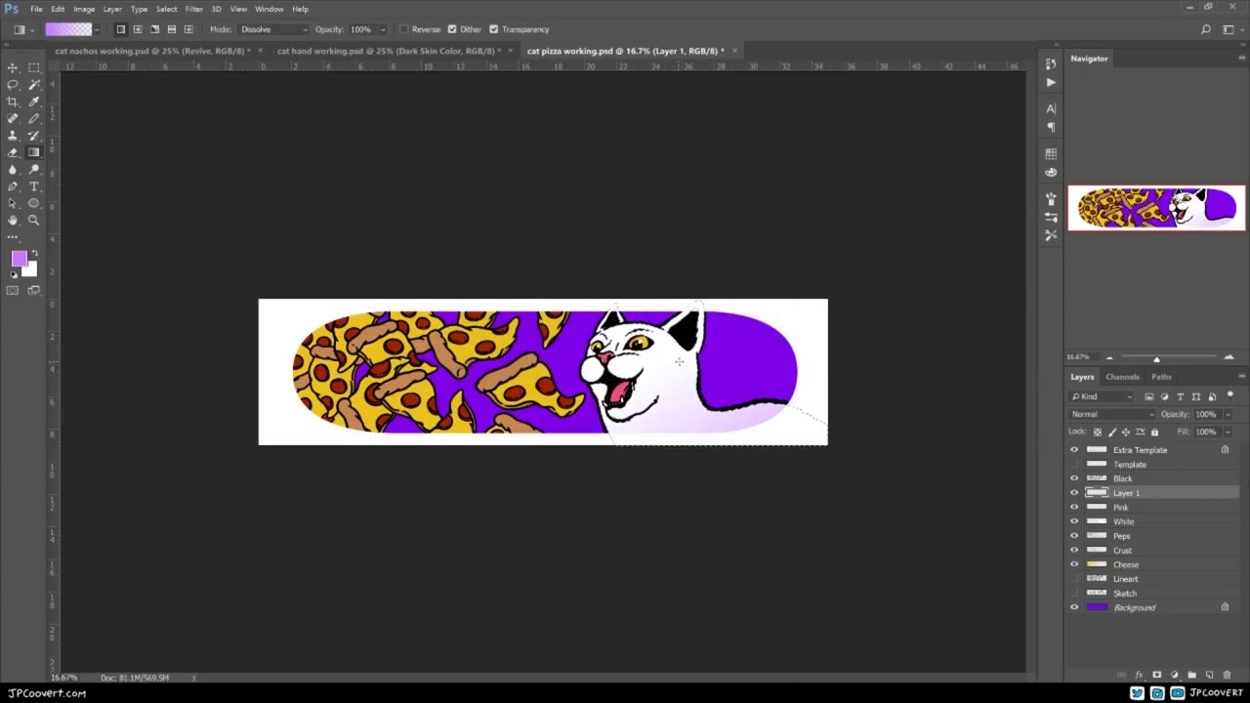
pyautogui.keyDown('ctrl'); pyautogui.click(706, 469); pyautogui.keyUp('ctrl')
pyautogui.keyDown('ctrl'); pyautogui.click(707, 469); pyautogui.keyUp('ctrl')
pyautogui.hotkey('ctrl', 'z')
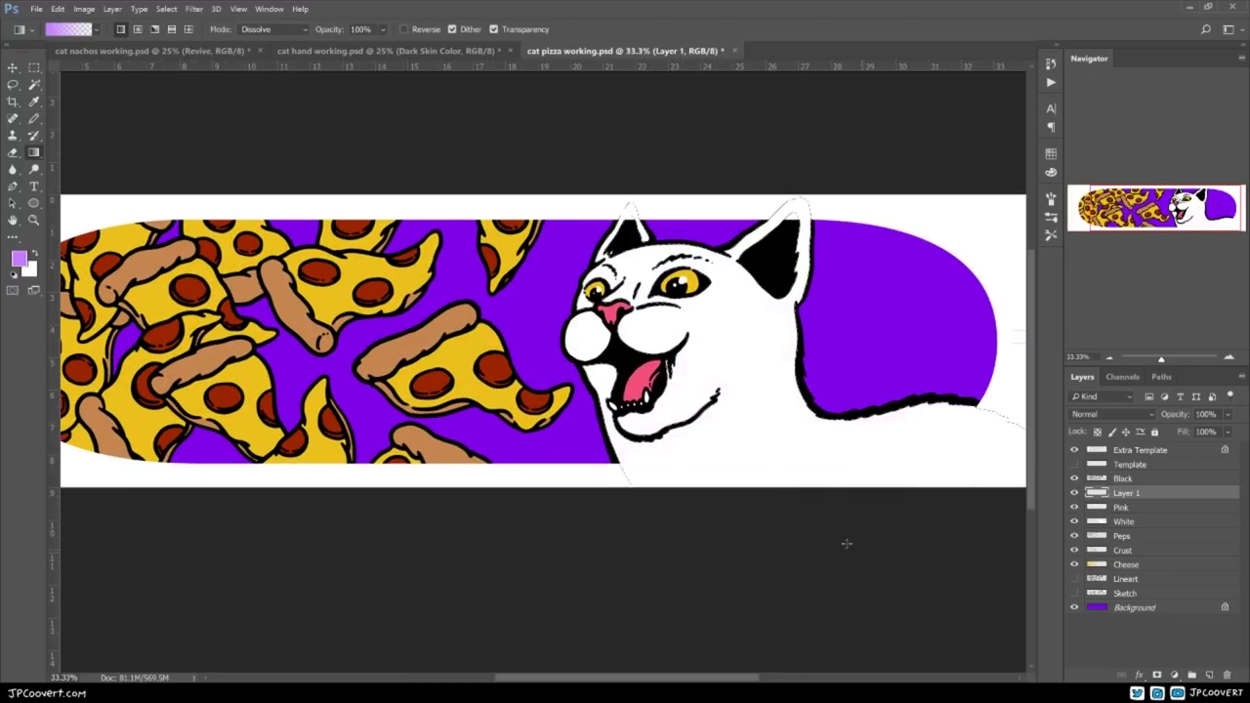
# - Shade the cat's body with a light purple Dissolve gradient fading from the lower back toward the face
pyautogui.keyDown('alt'); pyautogui.click(778, 499); pyautogui.keyUp('alt')
pyautogui.moveTo(867, 603)
pyautogui.mouseDown()
pyautogui.moveTo(697, 344)
pyautogui.moveTo(866, 602)
pyautogui.mouseUp()
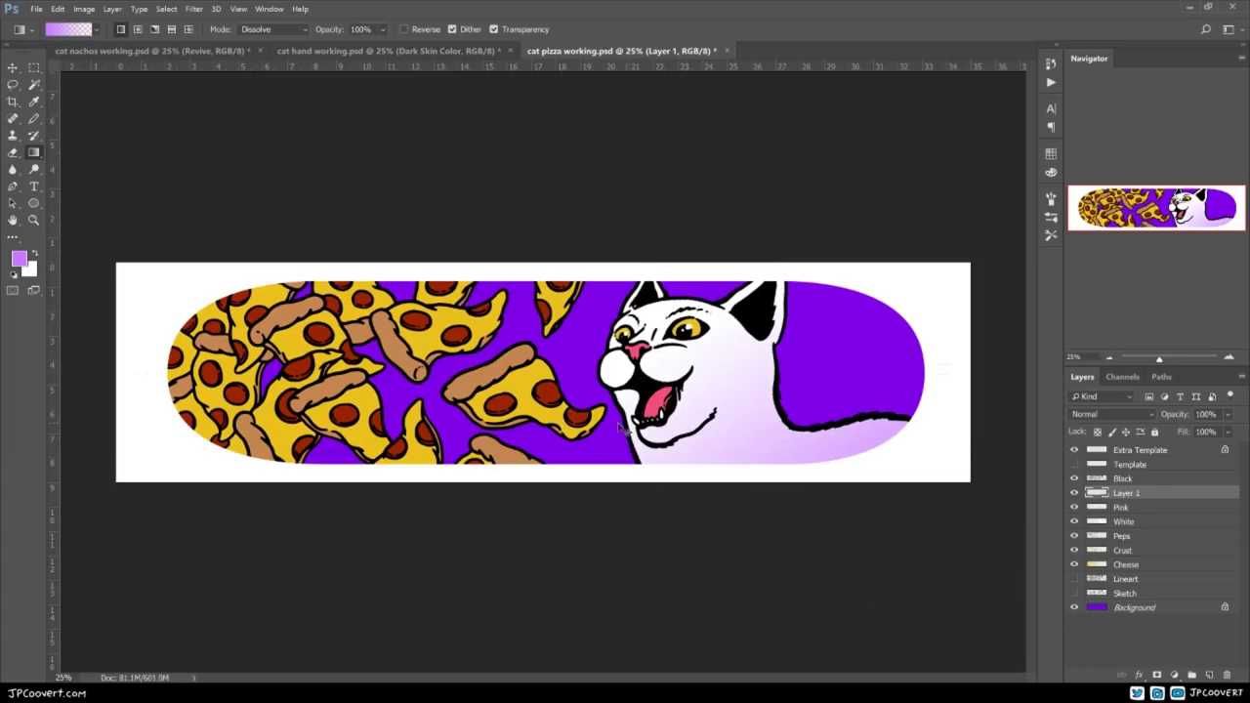
pyautogui.hotkey('ctrl', '-')
pyautogui.scroll(4, 685, 426)
# - Add a new layer above the Black layer and rename Layer 1 as Cat Shadow
pyautogui.click(1209, 675)
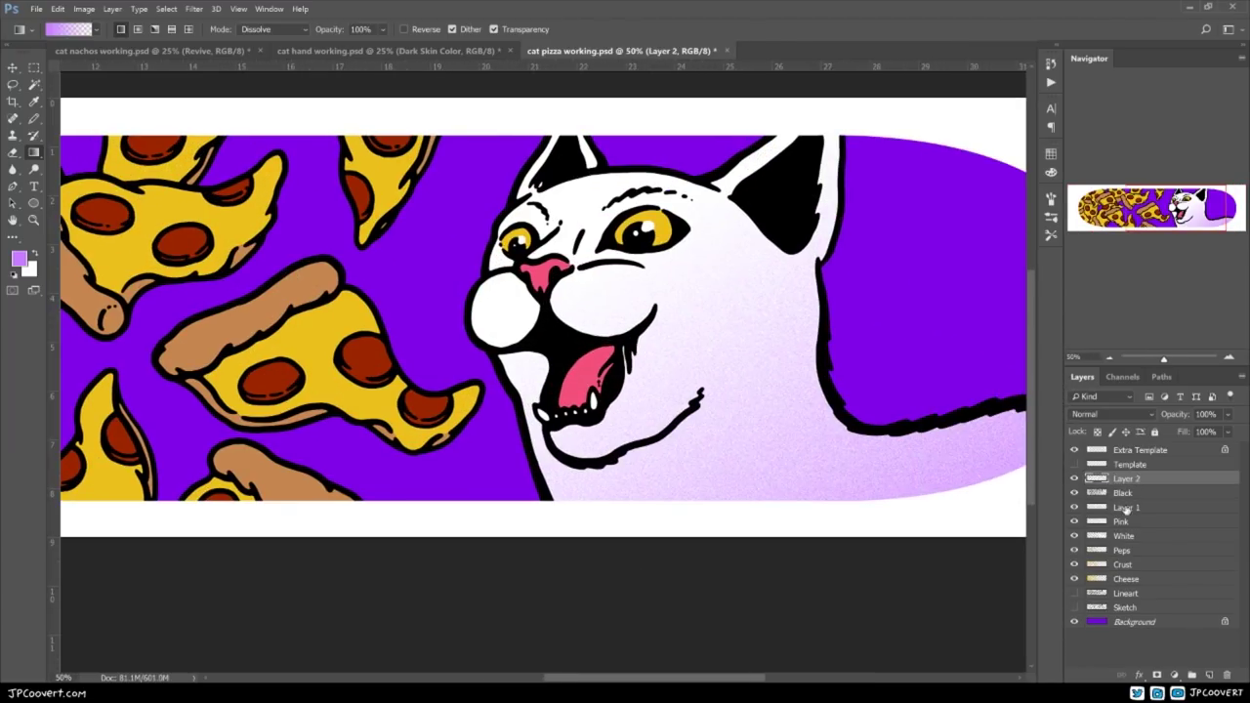
pyautogui.doubleClick(1126, 507)
pyautogui.write('Cat Shadow')
pyautogui.press('Return')
# - Show the Sketch layer, move it above Layer 2, and make Layer 2 active for drawing
pyautogui.press('b')
pyautogui.click(1074, 607)
pyautogui.moveTo(1133, 607); pyautogui.dragTo(1140, 473)
pyautogui.click(1130, 493)
# - Draw light purple whiskers on both sides of the cat's muzzle over the sketch, and hide the Sketch layer
pyautogui.keyDown('ctrl'); pyautogui.click(369, 374); pyautogui.keyUp('ctrl')
pyautogui.keyDown('ctrl'); pyautogui.click(577, 314); pyautogui.keyUp('ctrl')
pyautogui.moveTo(737, 284); pyautogui.dragTo(572, 260)
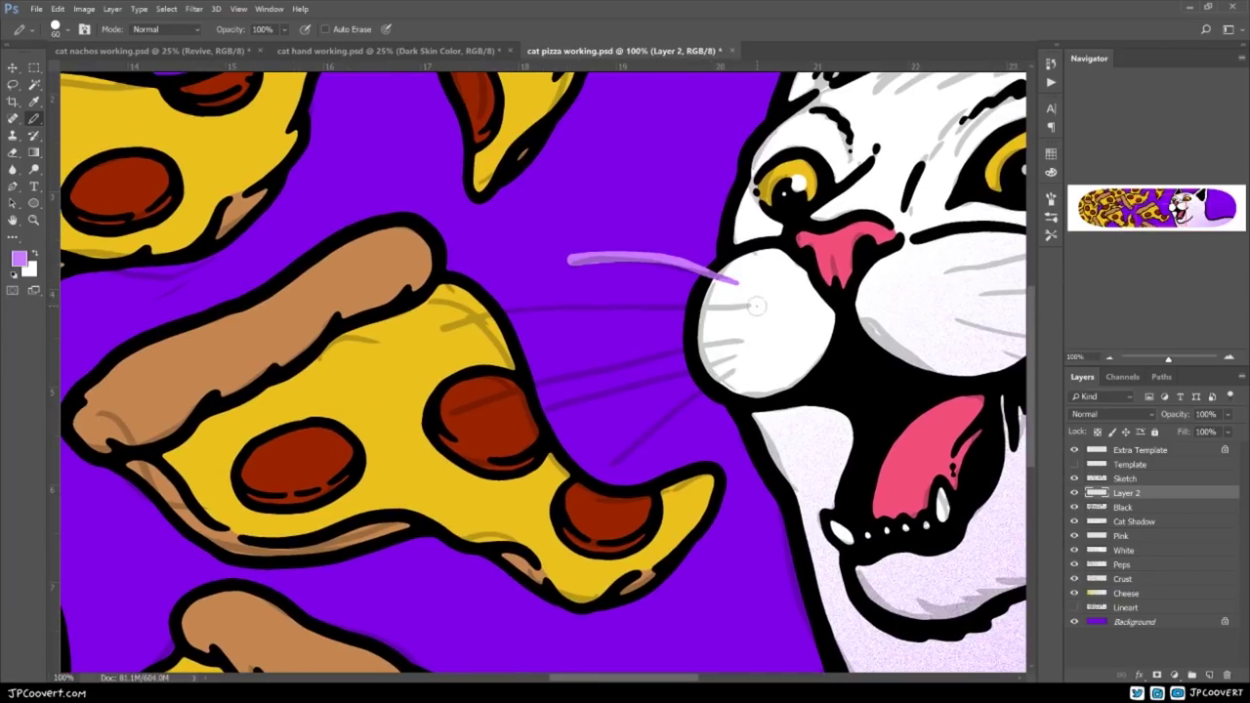
pyautogui.moveTo(750, 308); pyautogui.dragTo(467, 326)
pyautogui.moveTo(742, 342); pyautogui.dragTo(471, 408)
pyautogui.moveTo(730, 361); pyautogui.dragTo(571, 416)
pyautogui.moveTo(688, 428); pyautogui.dragTo(334, 434)
pyautogui.moveTo(591, 283)
pyautogui.mouseDown()
pyautogui.moveTo(828, 261)
pyautogui.moveTo(897, 363)
pyautogui.mouseUp()
pyautogui.moveTo(598, 327); pyautogui.dragTo(847, 403)
pyautogui.click(1074, 479)
pyautogui.keyDown('alt'); pyautogui.click(723, 456); pyautogui.keyUp('alt')
pyautogui.keyDown('alt'); pyautogui.click(723, 456); pyautogui.keyUp('alt')
pyautogui.keyDown('alt'); pyautogui.click(722, 456); pyautogui.keyUp('alt')
pyautogui.keyDown('alt'); pyautogui.click(722, 456); pyautogui.keyUp('alt')
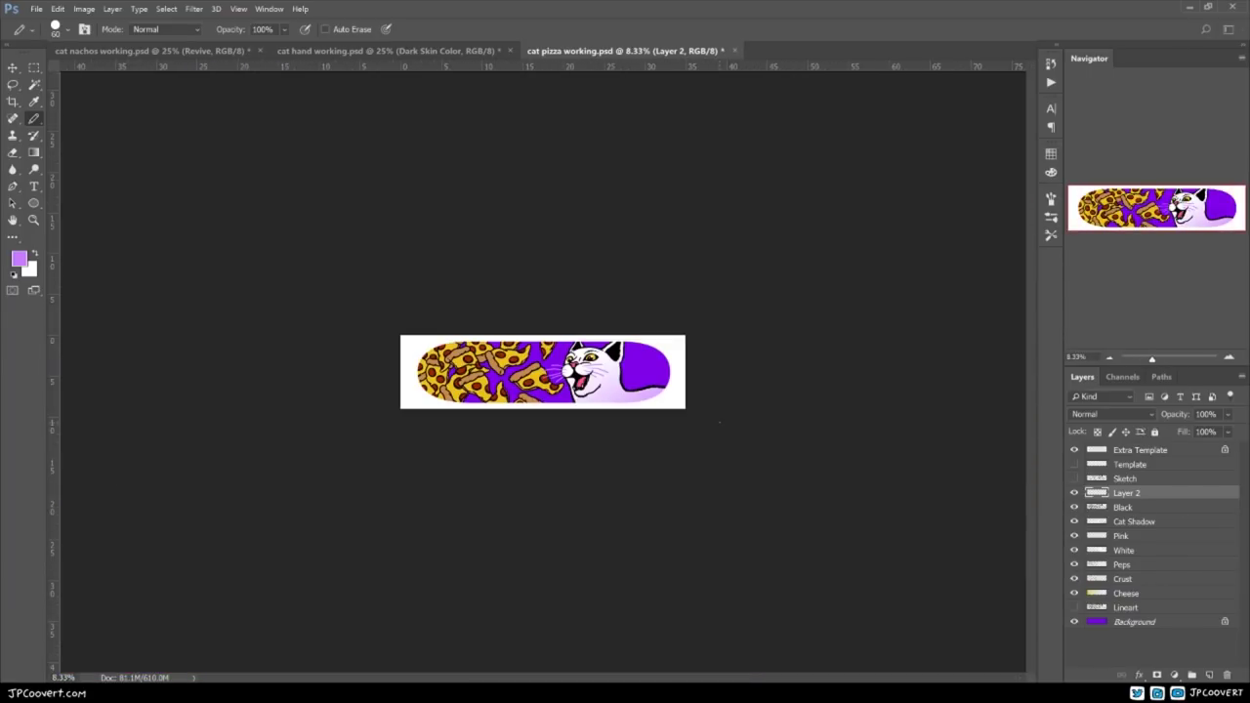
# - Sample the cheese yellow and move the Cheese layer above the Crust layer
pyautogui.keyDown('ctrl'); pyautogui.click(547, 391); pyautogui.keyUp('ctrl')
pyautogui.keyDown('ctrl'); pyautogui.click(547, 391); pyautogui.keyUp('ctrl')
pyautogui.keyDown('ctrl'); pyautogui.click(535, 392); pyautogui.keyUp('ctrl')
pyautogui.keyDown('ctrl'); pyautogui.click(535, 393); pyautogui.keyUp('ctrl')
pyautogui.keyDown('alt'); pyautogui.click(548, 366); pyautogui.keyUp('alt')
pyautogui.moveTo(1135, 593); pyautogui.dragTo(1134, 580)
# - Lasso inside the crusts of the slices nearest the cat and shade them with yellow Dissolve gradients
pyautogui.keyDown('ctrl'); pyautogui.click(452, 351); pyautogui.keyUp('ctrl')
pyautogui.press('l')
pyautogui.moveTo(640, 246)
pyautogui.mouseDown()
pyautogui.moveTo(440, 345)
pyautogui.moveTo(635, 252)
pyautogui.mouseUp()
pyautogui.press('g')
pyautogui.moveTo(375, 365); pyautogui.dragTo(444, 379)
pyautogui.hotkey('ctrl', '-')
pyautogui.hotkey('ctrl', '-')
pyautogui.hotkey('ctrl', '-')
# - Add a lassoed yellow gradient to the lower middle slice's crust, and hide the Extra Template layer
pyautogui.moveTo(307, 162); pyautogui.dragTo(427, 364)
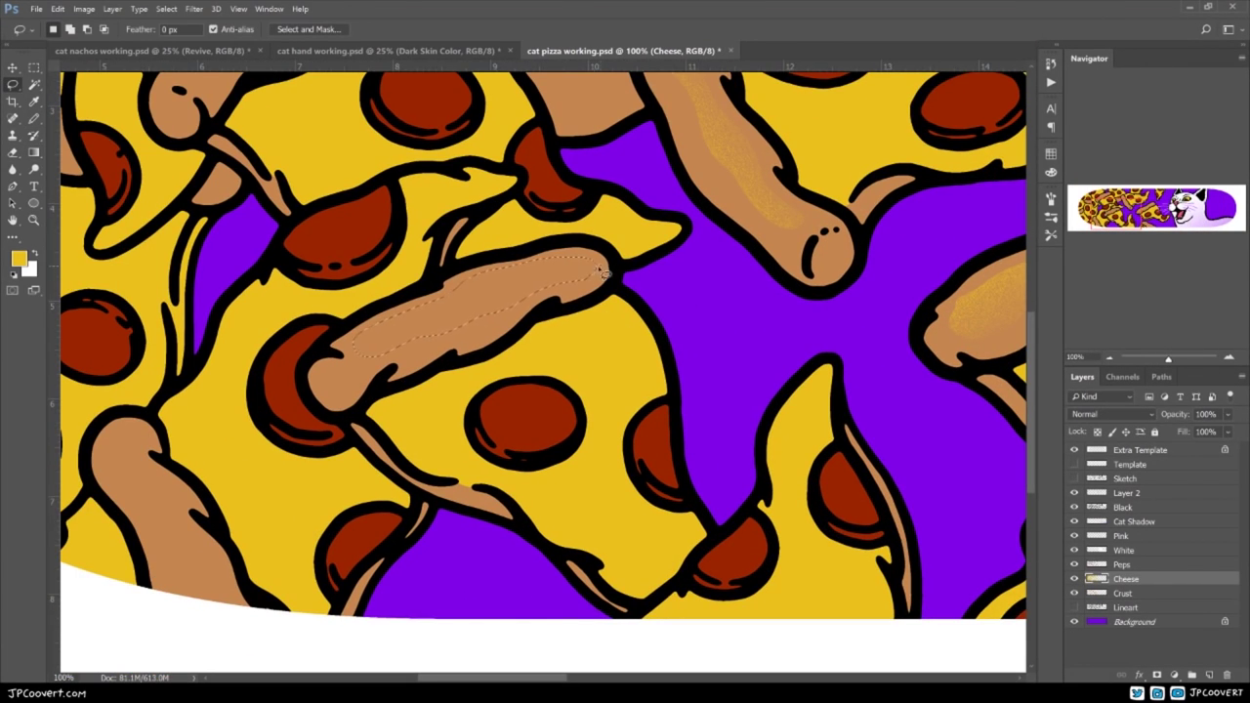
pyautogui.press('g')
pyautogui.moveTo(358, 352); pyautogui.dragTo(607, 274)
pyautogui.scroll(-3, 610, 275)
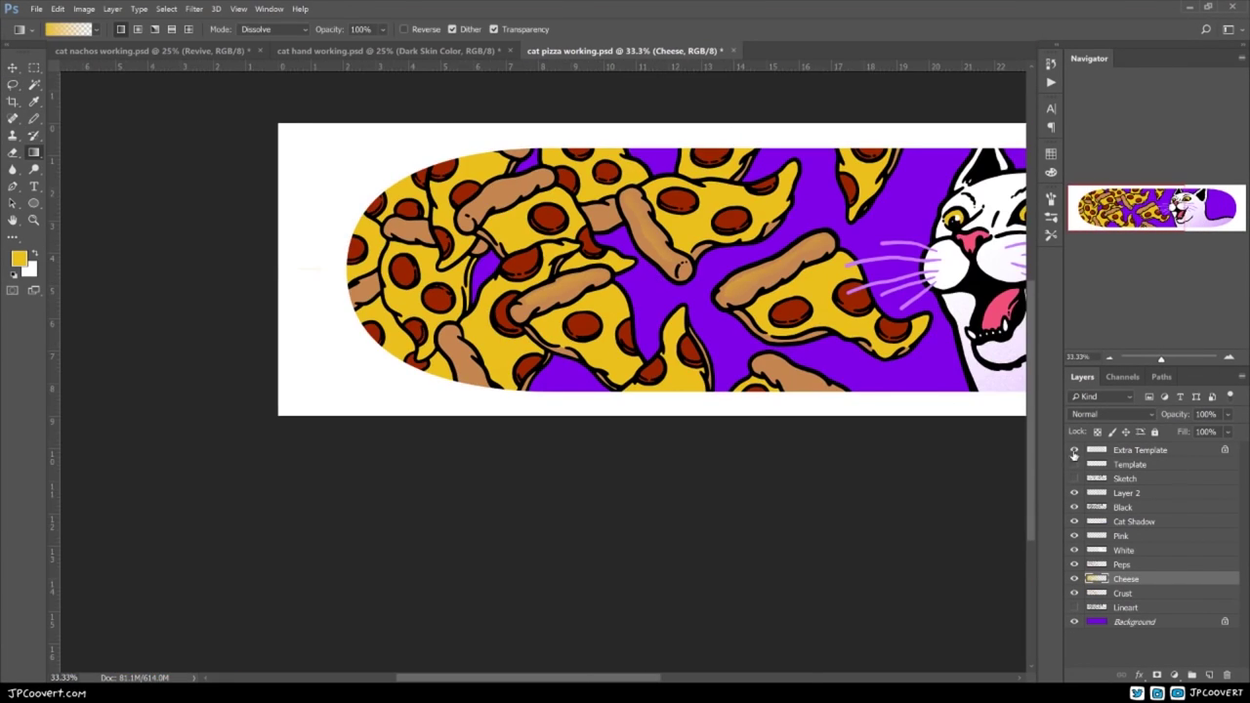
pyautogui.click(1074, 451)
# - Shade the crust of the slice at the deck's bottom edge near the cat with a lassoed yellow gradient
pyautogui.scroll(3, 908, 429)
pyautogui.press('l')
pyautogui.moveTo(718, 374); pyautogui.dragTo(623, 274)
pyautogui.press('g')
pyautogui.moveTo(674, 363); pyautogui.dragTo(488, 237)
pyautogui.scroll(-2, 488, 238)
pyautogui.moveTo(322, 97); pyautogui.dragTo(639, 302)
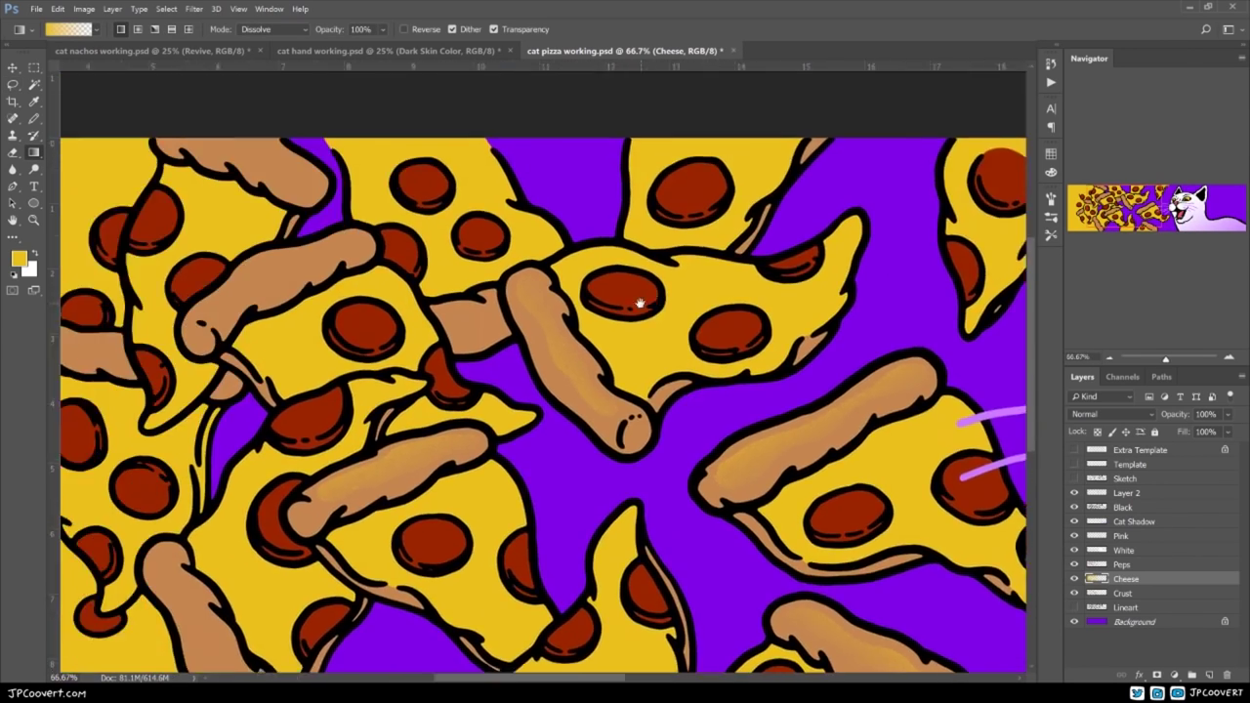
# - Shade the partly hidden crust and the crust at the canvas's top edge with lassoed yellow gradients
pyautogui.scroll(3, 513, 332)
pyautogui.press('l')
pyautogui.moveTo(390, 296); pyautogui.dragTo(514, 362)
pyautogui.press('g')
pyautogui.hotkey('ctrl', '+')
pyautogui.hotkey('ctrl', '-')
pyautogui.hotkey('ctrl', '-')
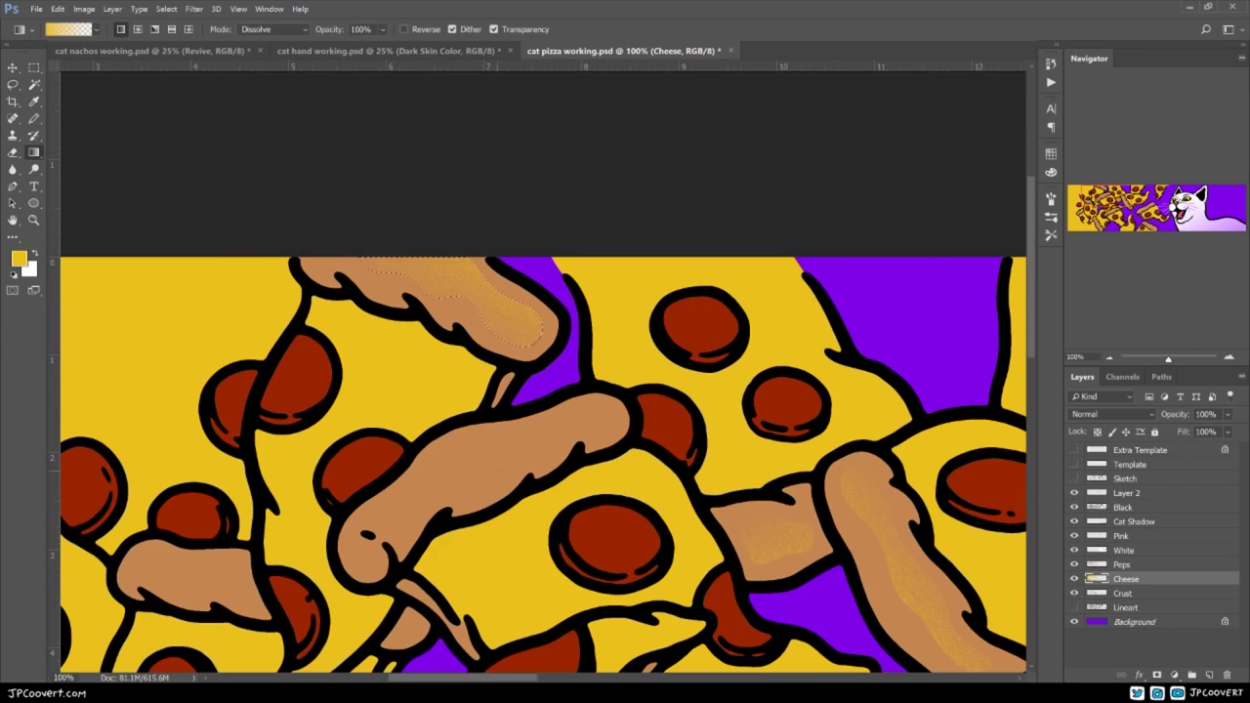
# - Add lassoed yellow gradients to the upper-left slice's diagonal crust and the short crust beside it
pyautogui.hotkey('ctrl', '+')
pyautogui.hotkey('ctrl', '+')
pyautogui.press('l')
pyautogui.press('g')
pyautogui.moveTo(498, 234); pyautogui.dragTo(546, 391)
pyautogui.press('l')
pyautogui.moveTo(533, 293); pyautogui.dragTo(365, 326)
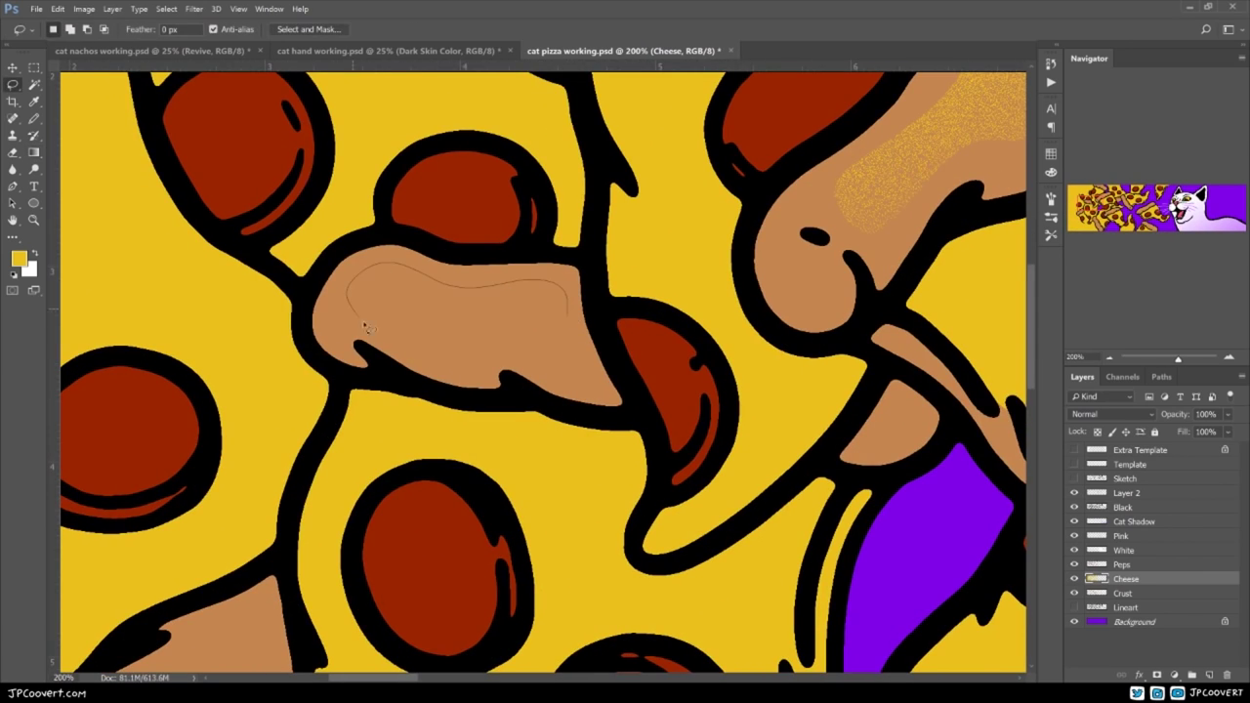
pyautogui.press('g')
pyautogui.moveTo(449, 249); pyautogui.dragTo(430, 351)
# - Shade the far-left crust and the lower-left slice's crust with lassoed yellow gradients
pyautogui.press('l')
pyautogui.moveTo(609, 220)
pyautogui.mouseDown()
pyautogui.moveTo(508, 251)
pyautogui.moveTo(609, 220)
pyautogui.mouseUp()
pyautogui.press('g')
pyautogui.moveTo(455, 208); pyautogui.dragTo(508, 323)
pyautogui.hotkey('ctrl', '-')
pyautogui.press('l')
pyautogui.moveTo(799, 444)
pyautogui.mouseDown()
pyautogui.moveTo(436, 212)
pyautogui.moveTo(436, 230)
pyautogui.mouseUp()
pyautogui.press('g')
pyautogui.moveTo(435, 264)
pyautogui.mouseDown()
pyautogui.moveTo(518, 371)
pyautogui.moveTo(657, 350)
pyautogui.mouseUp()
pyautogui.hotkey('ctrl', '-')
pyautogui.hotkey('ctrl', '-')
pyautogui.hotkey('ctrl', '-')
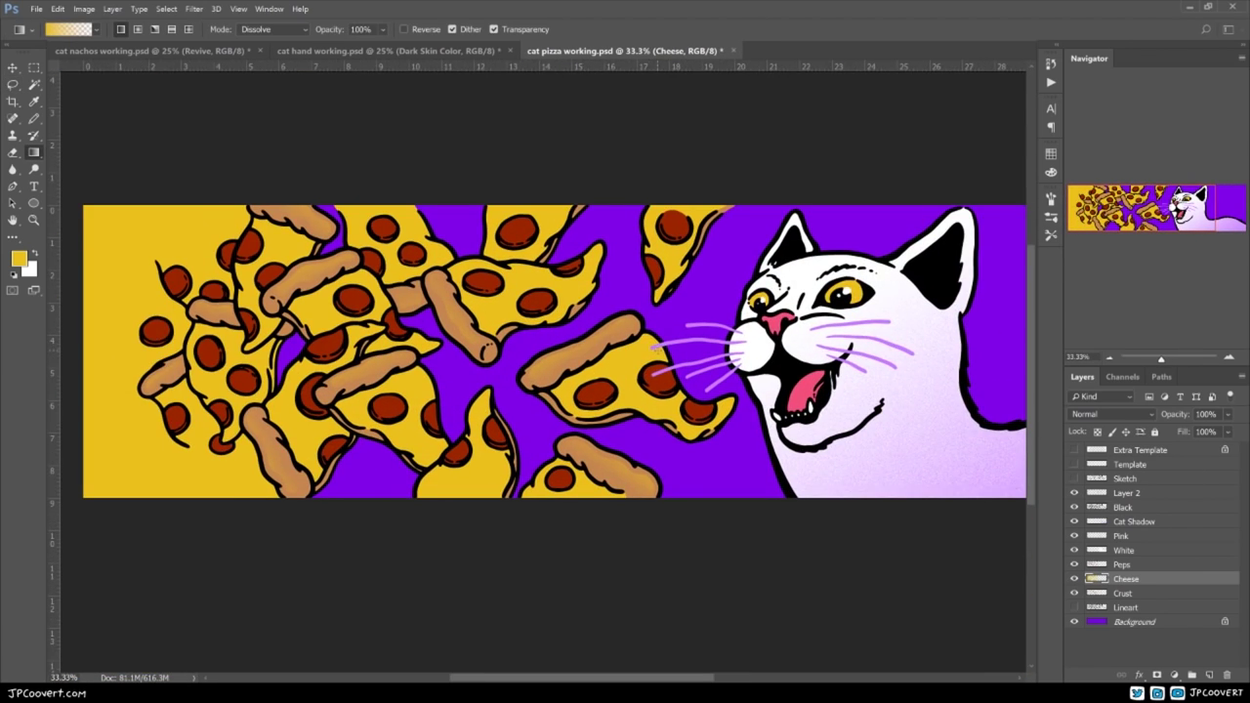
# - On the White layer, select the upper middle slice's cheese and apply a white Dissolve gradient from its tip
pyautogui.hotkey('ctrl', '+')
pyautogui.hotkey('ctrl', '+')
pyautogui.click(1140, 553)
pyautogui.press('w')
pyautogui.click(522, 245)
pyautogui.press('g')
pyautogui.press('x')
pyautogui.moveTo(616, 151); pyautogui.dragTo(581, 264)
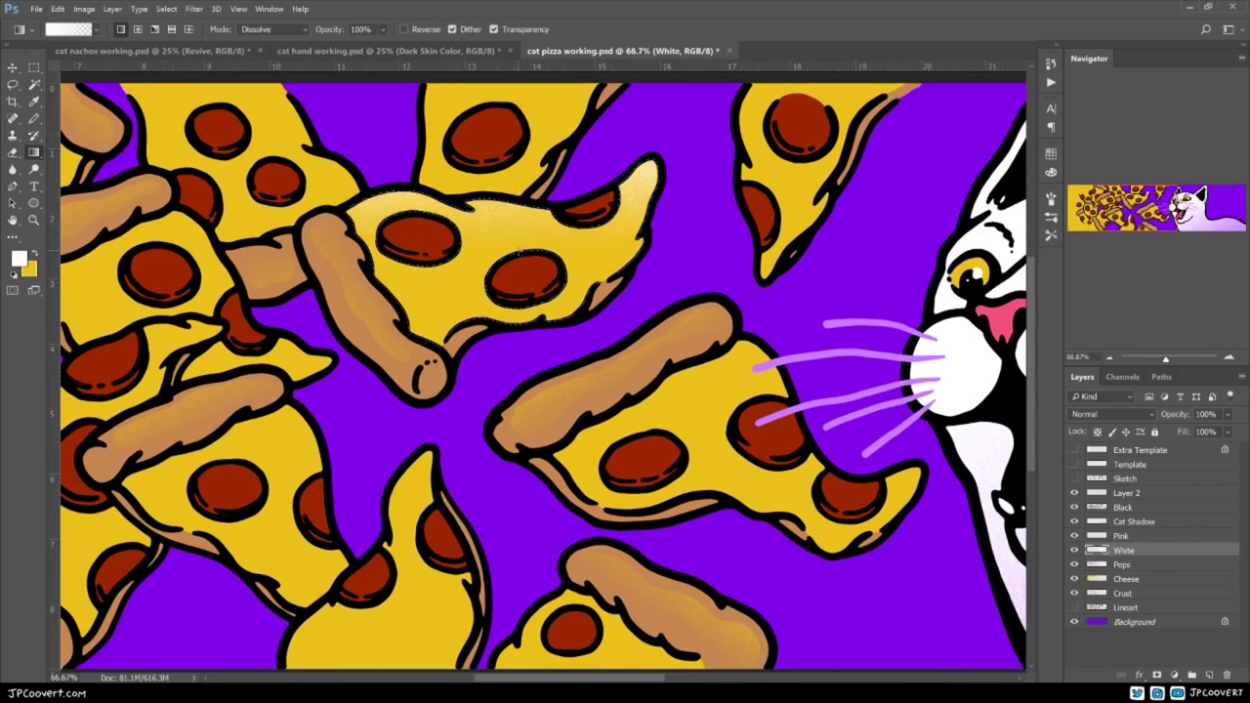
# - Highlight the cheese of the large slice beside the cat's whiskers with white gradients
pyautogui.hotkey('ctrl', '-')
pyautogui.moveTo(621, 353); pyautogui.dragTo(562, 283)
pyautogui.press('w')
pyautogui.press('g')
pyautogui.hotkey('ctrl', '-')
pyautogui.hotkey('ctrl', '+')
# - Select the cheese of the slices along the canvas's top edge and add white gradient highlights
pyautogui.press('w')
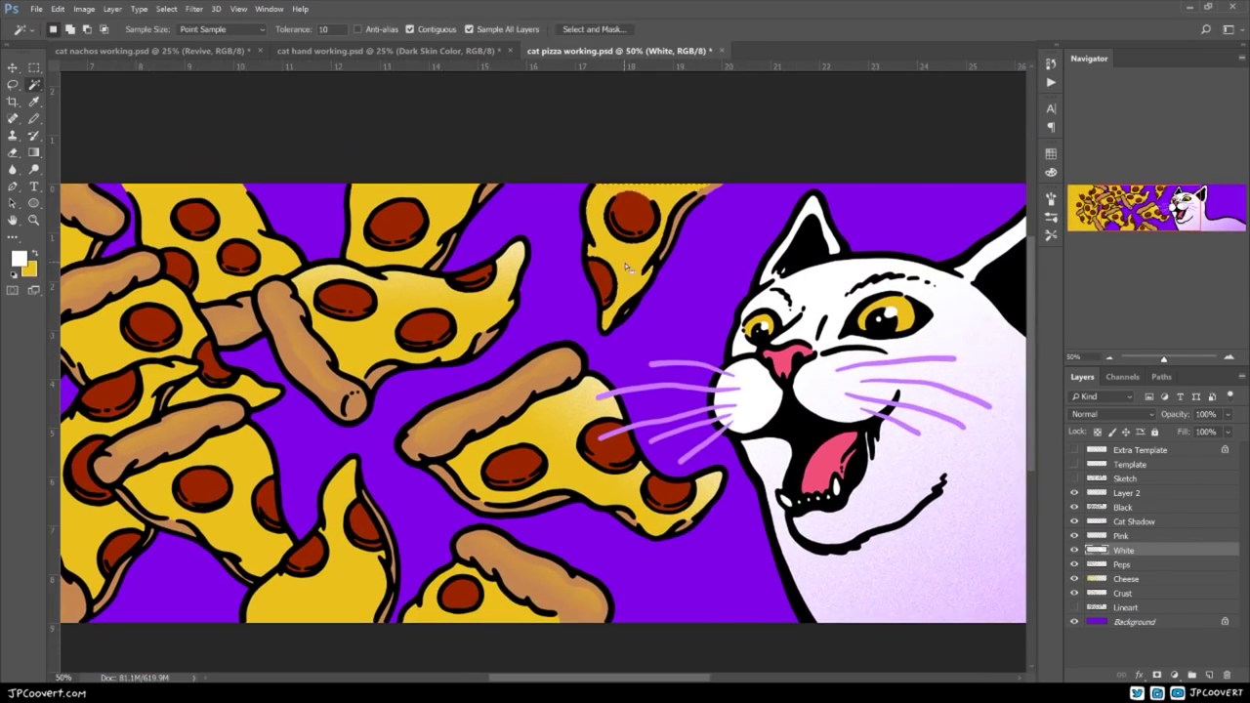
pyautogui.press('g')
pyautogui.moveTo(507, 252); pyautogui.dragTo(637, 251)
pyautogui.press('w')
pyautogui.press('g')
pyautogui.moveTo(420, 235); pyautogui.dragTo(512, 239)
# - Add white gradient highlights to the cheese of the lower slices and clear the selection
pyautogui.press('w')
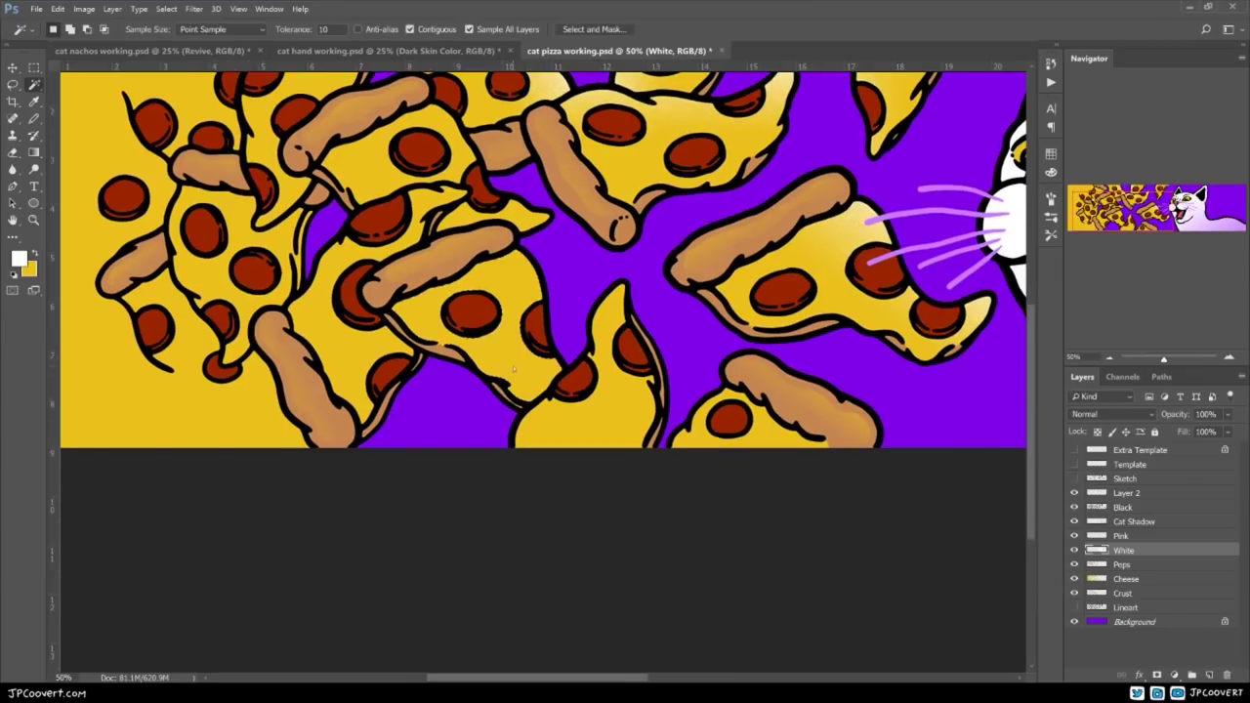
pyautogui.press('g')
pyautogui.press('w')
pyautogui.click(612, 416)
pyautogui.press('g')
pyautogui.moveTo(510, 452); pyautogui.dragTo(607, 498)
pyautogui.hotkey('ctrl', 'd')
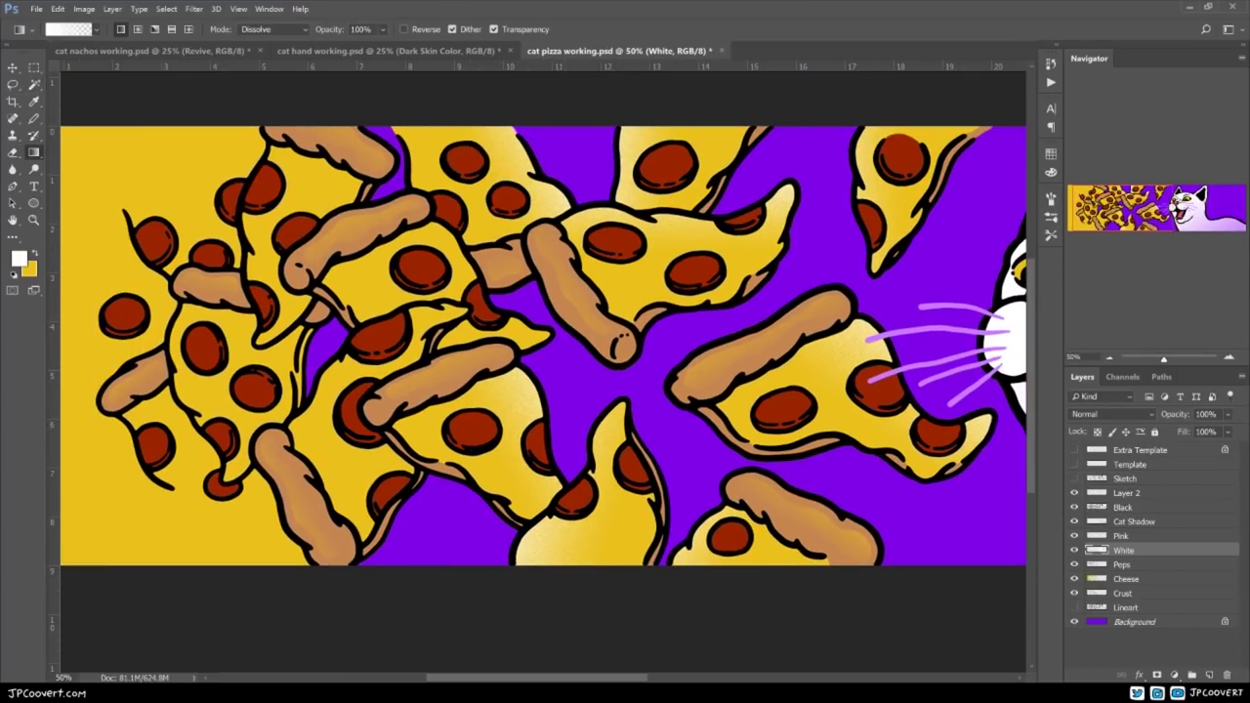
# - Select the cheese of the slice behind the lower middle crust and add a white Dissolve gradient highlight
pyautogui.press('w')
pyautogui.press('g')
pyautogui.press('w')
pyautogui.press('g')
pyautogui.moveTo(449, 311); pyautogui.dragTo(383, 386)
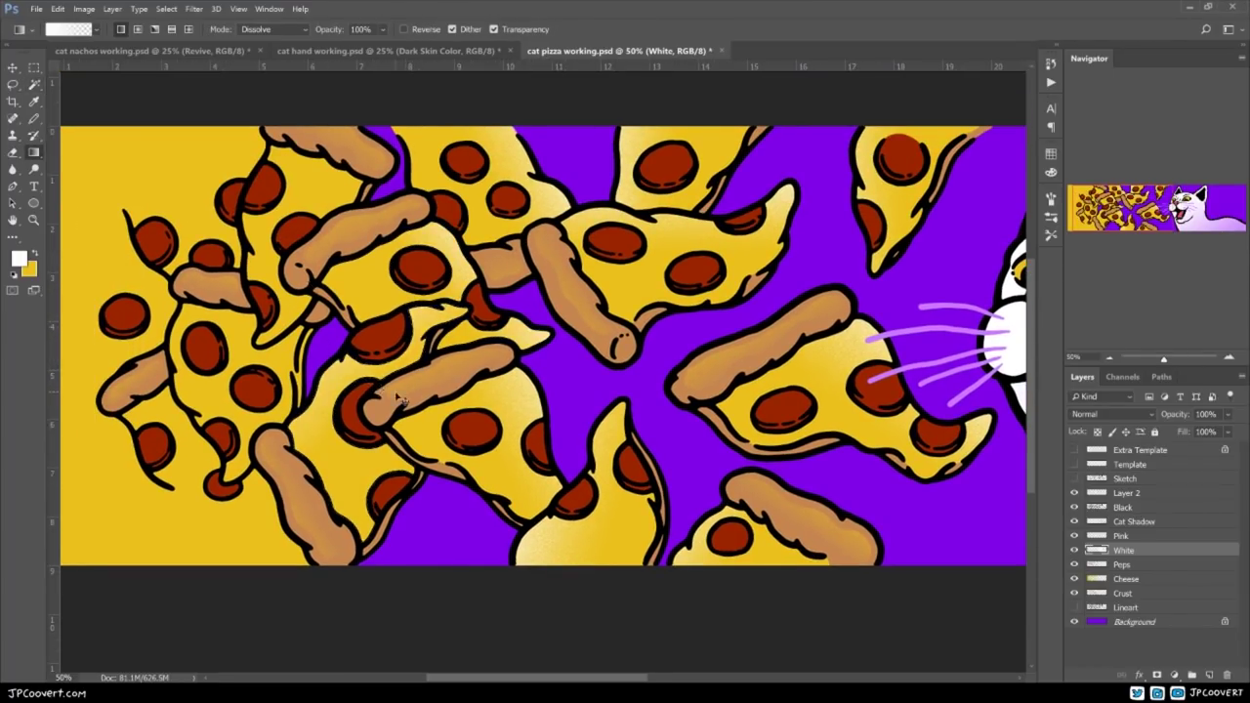
# - Add white gradient highlights to the cheese of the overlapping upper slices on the pizza pile's left half
pyautogui.moveTo(322, 199); pyautogui.dragTo(409, 219)
pyautogui.press('w')
pyautogui.press('g')
pyautogui.moveTo(244, 219); pyautogui.dragTo(363, 245)
pyautogui.moveTo(293, 293); pyautogui.dragTo(312, 244)
# - Select the cheese of the left slice with two whole pepperoni and add a white gradient from its outer edge
pyautogui.press('w')
pyautogui.click(318, 361)
pyautogui.press('g')
pyautogui.moveTo(184, 354); pyautogui.dragTo(323, 354)
# - Touch up the yellow area with the Eraser on the Cheese layer and return to the White layer
pyautogui.keyDown('ctrl'); pyautogui.click(427, 320); pyautogui.keyUp('ctrl')
pyautogui.keyDown('ctrl'); pyautogui.click(427, 320); pyautogui.keyUp('ctrl')
pyautogui.click(1126, 579)
pyautogui.press('e')
pyautogui.moveTo(428, 256); pyautogui.dragTo(405, 403)
pyautogui.click(1124, 550)
# - Lasso the cheese of the lower far-left slice and add a white gradient highlight to it
pyautogui.press('l')
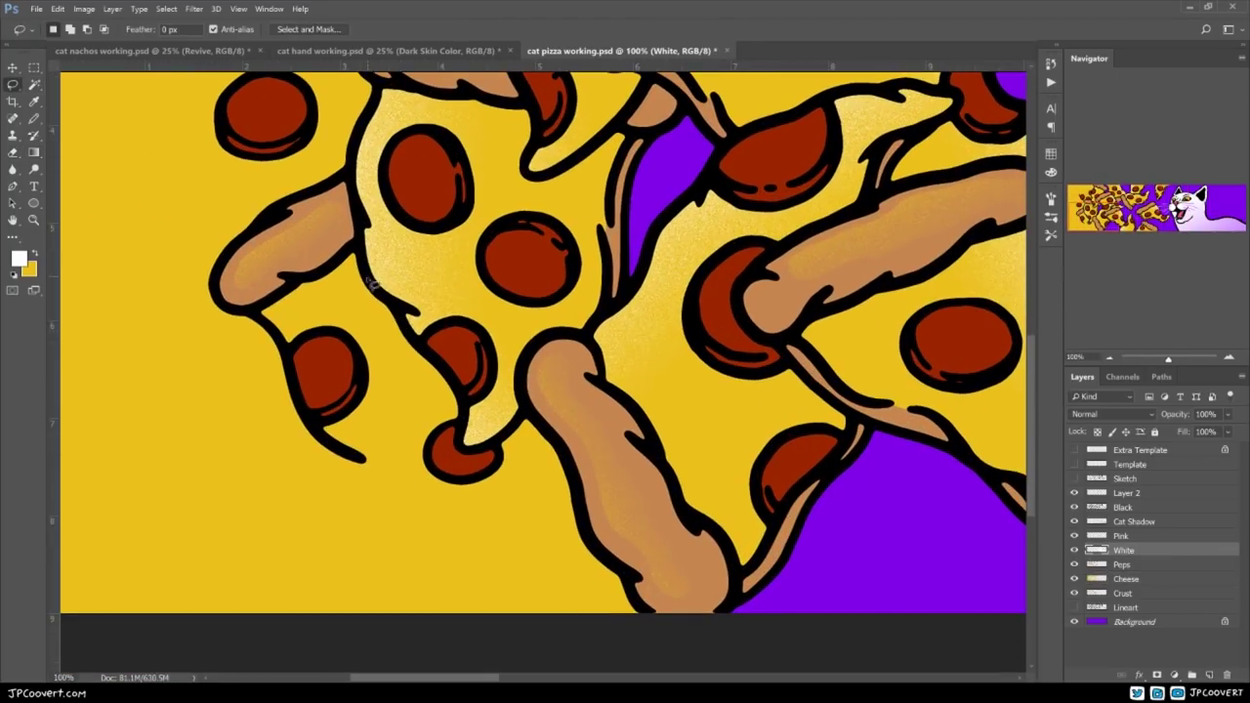
pyautogui.moveTo(374, 281)
pyautogui.mouseDown()
pyautogui.moveTo(307, 345)
pyautogui.moveTo(395, 475)
pyautogui.moveTo(409, 328)
pyautogui.mouseUp()
pyautogui.moveTo(356, 473)
pyautogui.mouseDown()
pyautogui.moveTo(321, 362)
pyautogui.moveTo(491, 315)
pyautogui.mouseUp()
pyautogui.press('g')
pyautogui.moveTo(371, 419); pyautogui.dragTo(430, 361)
# - Lasso the cheese around the upper far-left slice and highlight it with a white gradient
pyautogui.moveTo(429, 98); pyautogui.dragTo(453, 479)
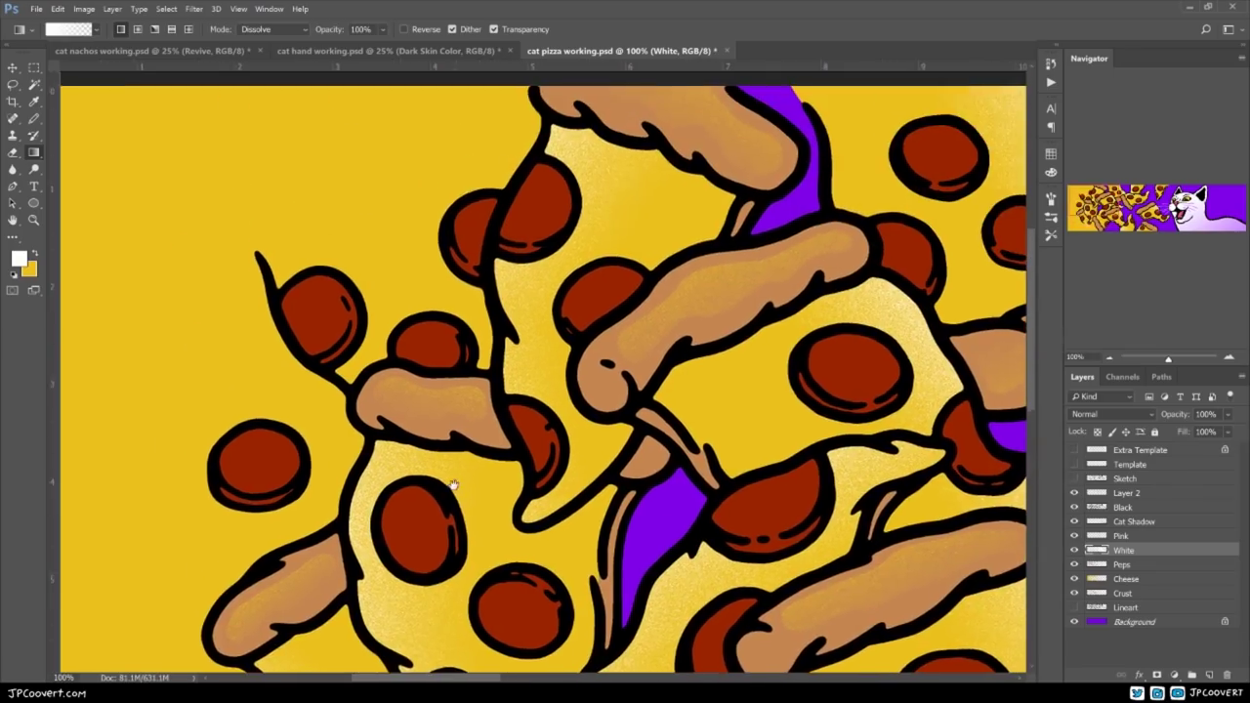
pyautogui.press('l')
pyautogui.moveTo(508, 278)
pyautogui.mouseDown()
pyautogui.moveTo(282, 364)
pyautogui.moveTo(478, 419)
pyautogui.moveTo(508, 278)
pyautogui.mouseUp()
pyautogui.moveTo(418, 411); pyautogui.dragTo(426, 358)
pyautogui.moveTo(384, 400); pyautogui.dragTo(399, 419)
pyautogui.moveTo(307, 340); pyautogui.dragTo(274, 284)
pyautogui.press('g')
pyautogui.scroll(-5, 274, 286)
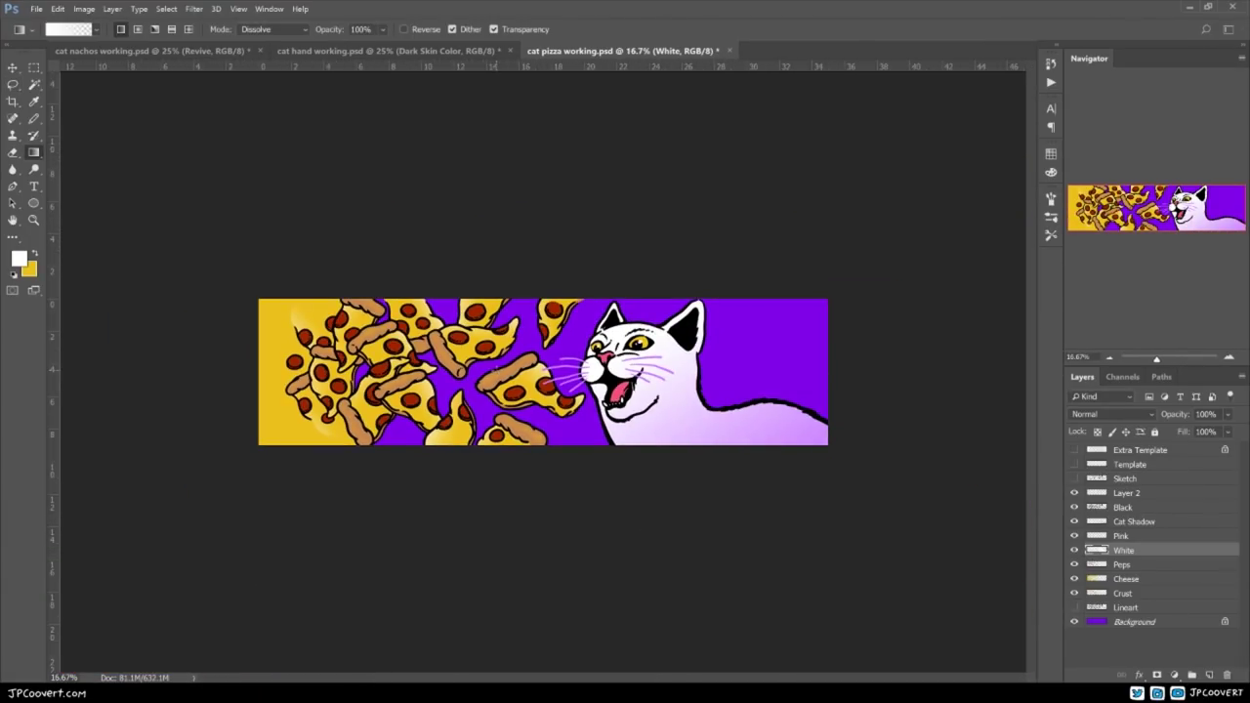
# - On a new layer above the Background, apply a darker purple Dissolve gradient from behind the pizzas toward the cat
pyautogui.keyDown('ctrl'); pyautogui.click(525, 368); pyautogui.keyUp('ctrl')
pyautogui.click(1119, 623)
pyautogui.click(1209, 674)
pyautogui.press('b')
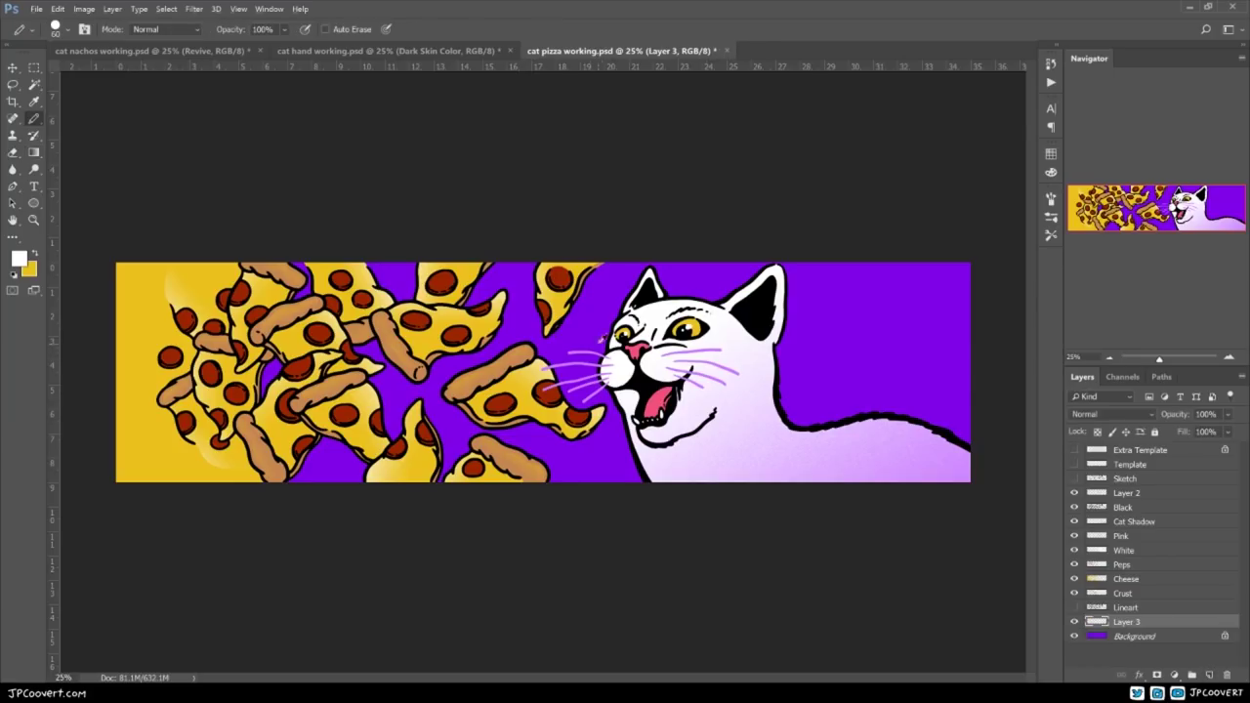
pyautogui.press('i')
pyautogui.click(19, 258)
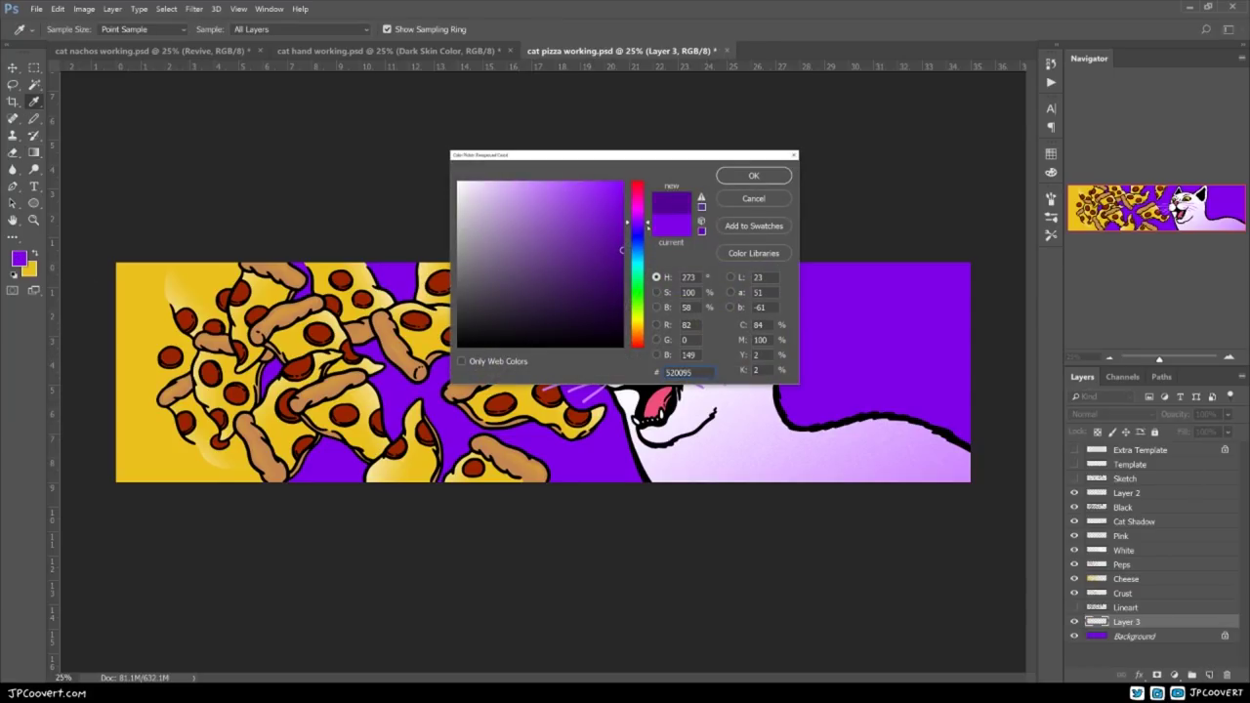
pyautogui.moveTo(649, 226); pyautogui.dragTo(649, 229)
pyautogui.click(752, 176)
pyautogui.press('g')
pyautogui.moveTo(184, 368); pyautogui.dragTo(678, 359)
pyautogui.hotkey('ctrl', '-')
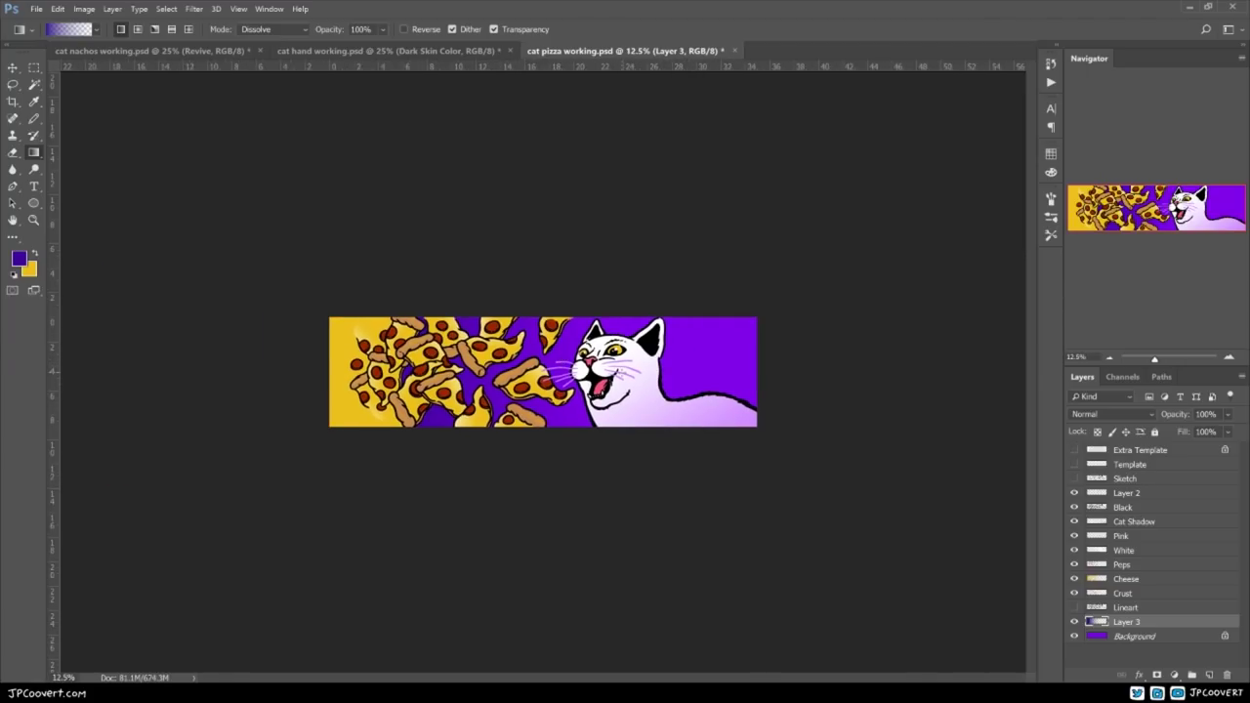
# - Show the Extra Template board outline and move the Revive logo to the purple area above the cat's back
pyautogui.click(1072, 451)
pyautogui.hotkey('ctrl', '+')
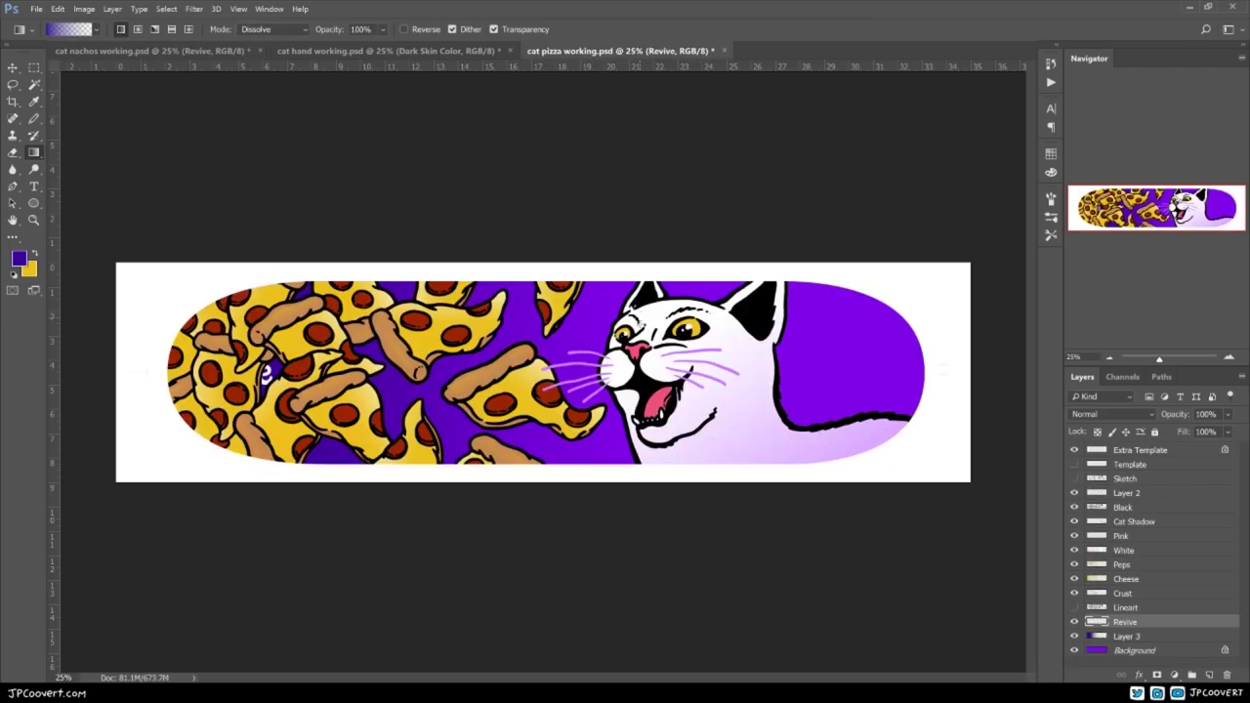
pyautogui.press('v')
pyautogui.moveTo(338, 400); pyautogui.dragTo(964, 417)
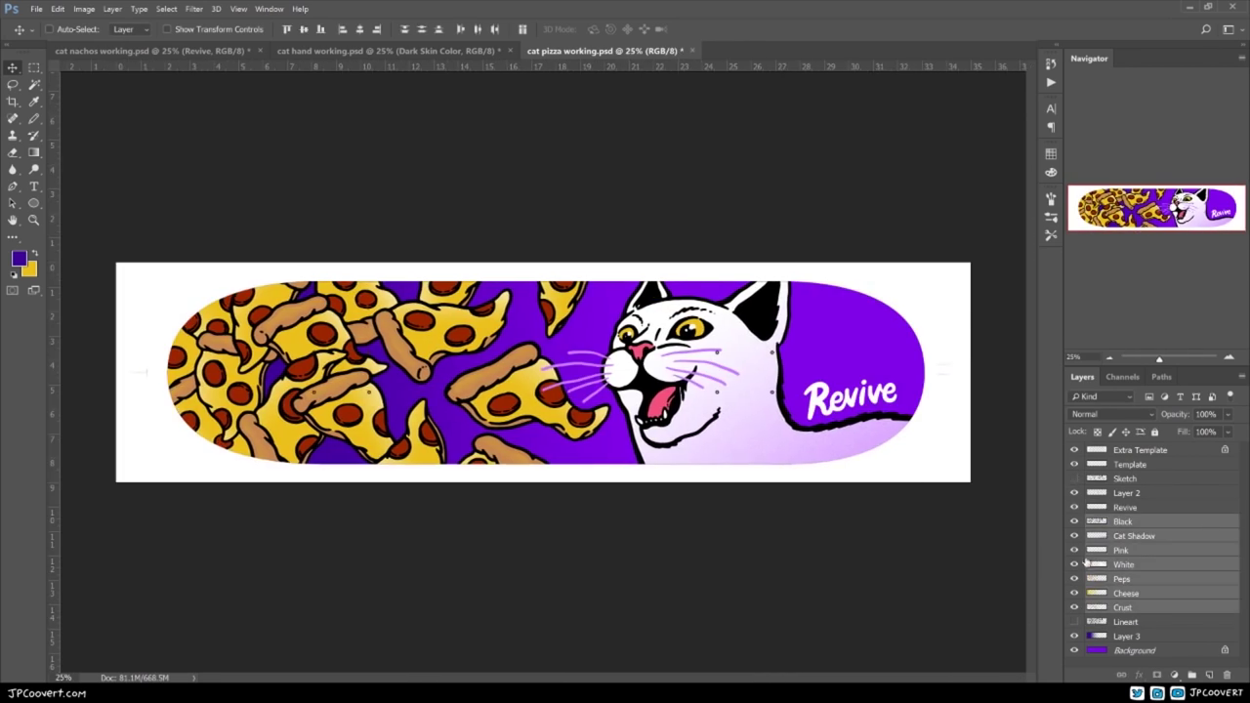
# - On the Pep Shadow layer, shade the pepperoni of the lower slices with dark red Dissolve gradients
pyautogui.hotkey('ctrl', '+')
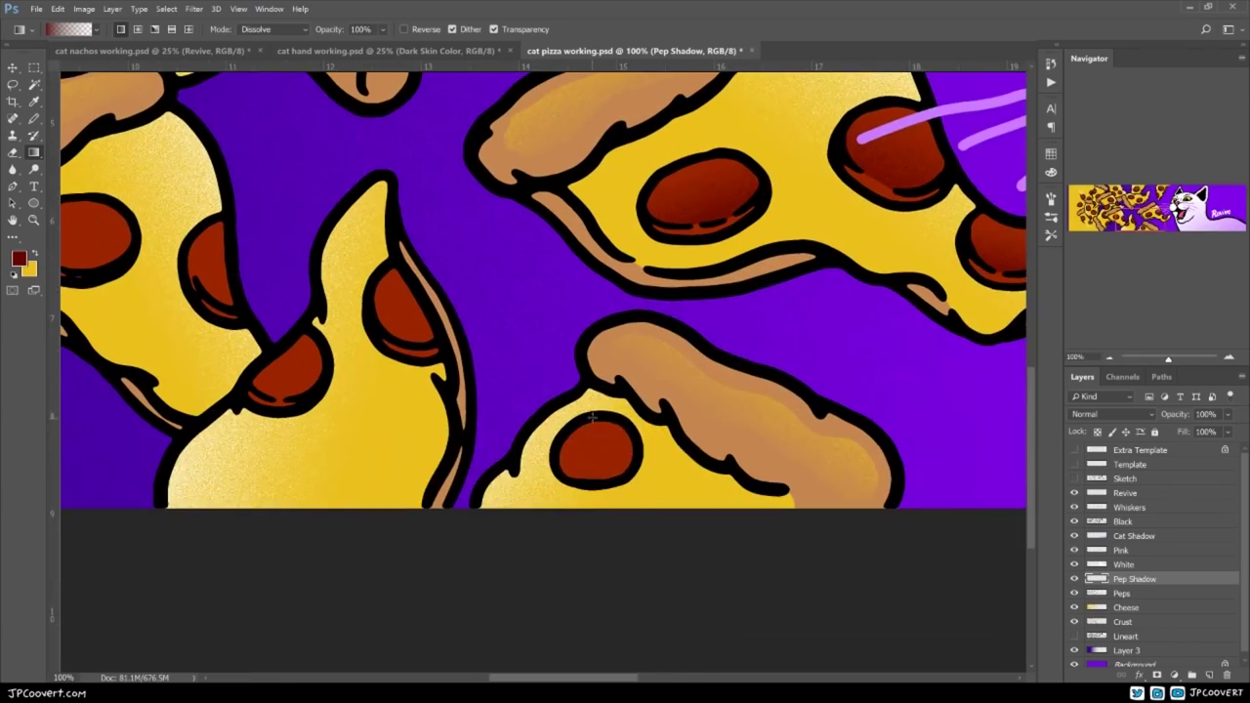
pyautogui.press('g')
pyautogui.press('l')
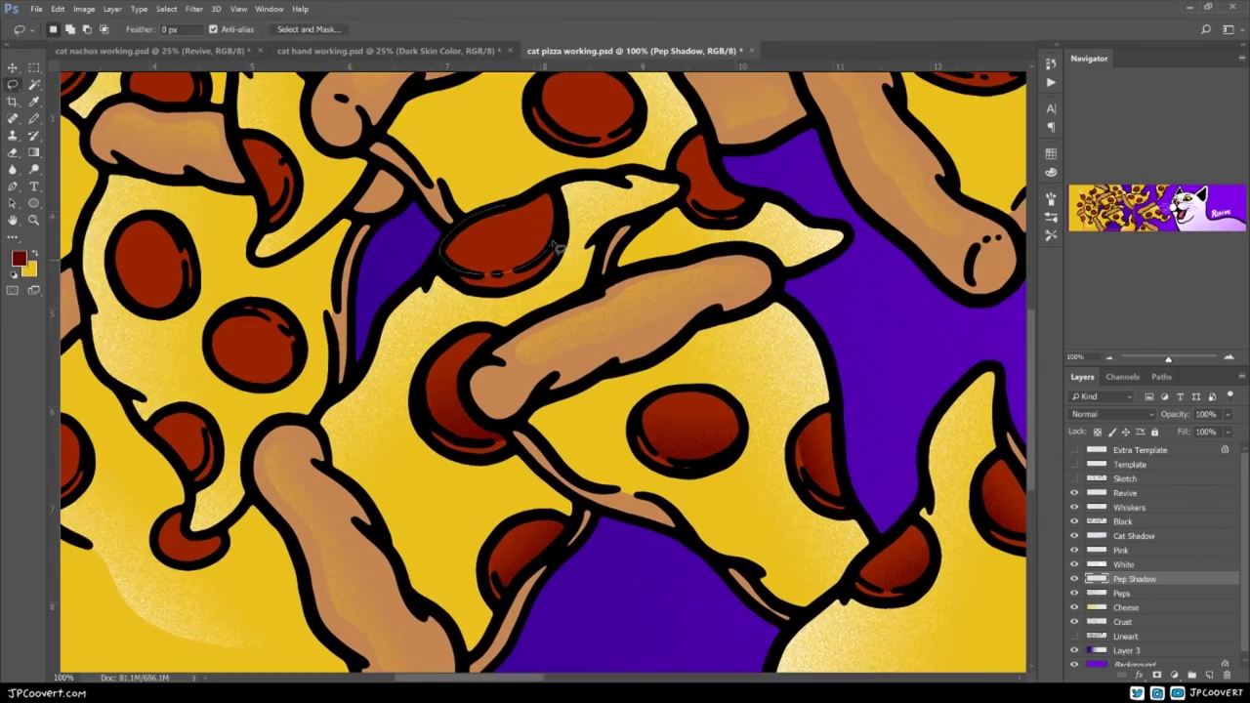
pyautogui.moveTo(479, 262); pyautogui.dragTo(476, 261)
pyautogui.press('g')
pyautogui.press('l')
# - Lasso the pepperoni tops on the upper middle slices and shade them with dark red gradients
pyautogui.hotkey('ctrl', '+')
pyautogui.press('g')
pyautogui.press('l')
pyautogui.moveTo(552, 295); pyautogui.dragTo(608, 395)
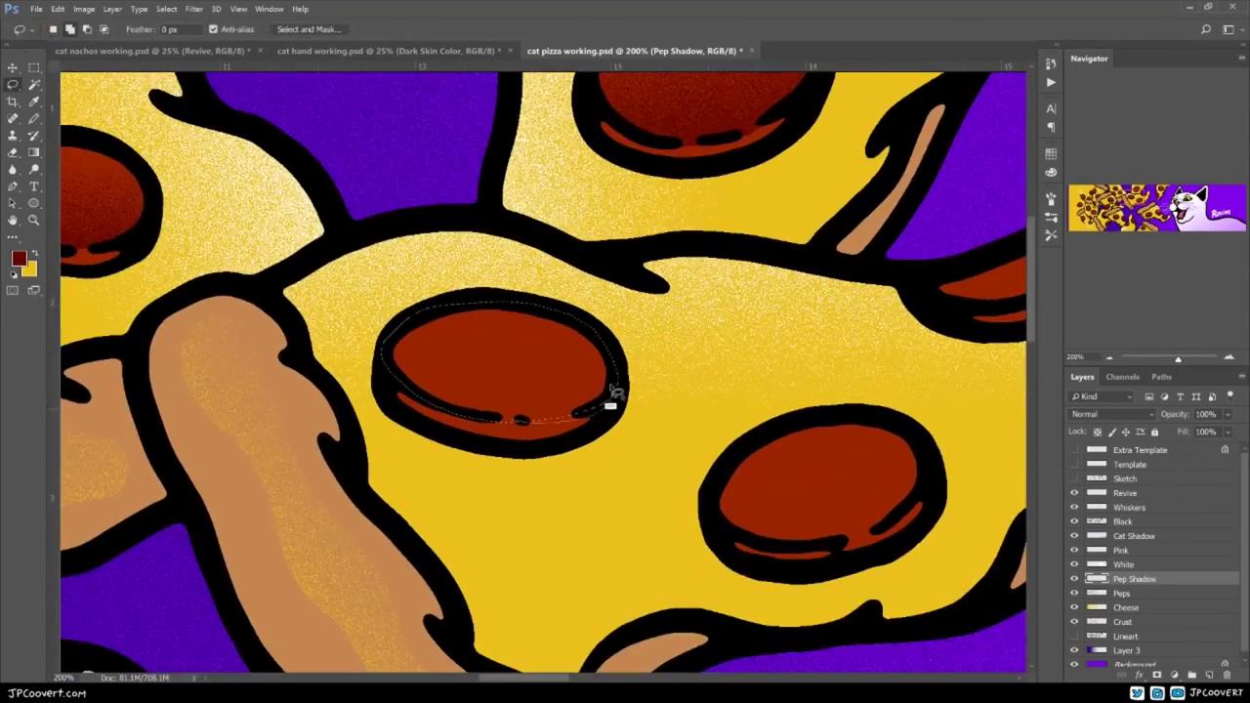
pyautogui.hotkey('ctrl', '-')
pyautogui.moveTo(578, 337)
pyautogui.mouseDown()
pyautogui.moveTo(574, 404)
pyautogui.moveTo(581, 338)
pyautogui.mouseUp()
pyautogui.press('g')
# - Lasso the remaining pepperoni on the far-left slices and shade them with dark red gradients
pyautogui.press('l')
pyautogui.hotkey('ctrl', '+')
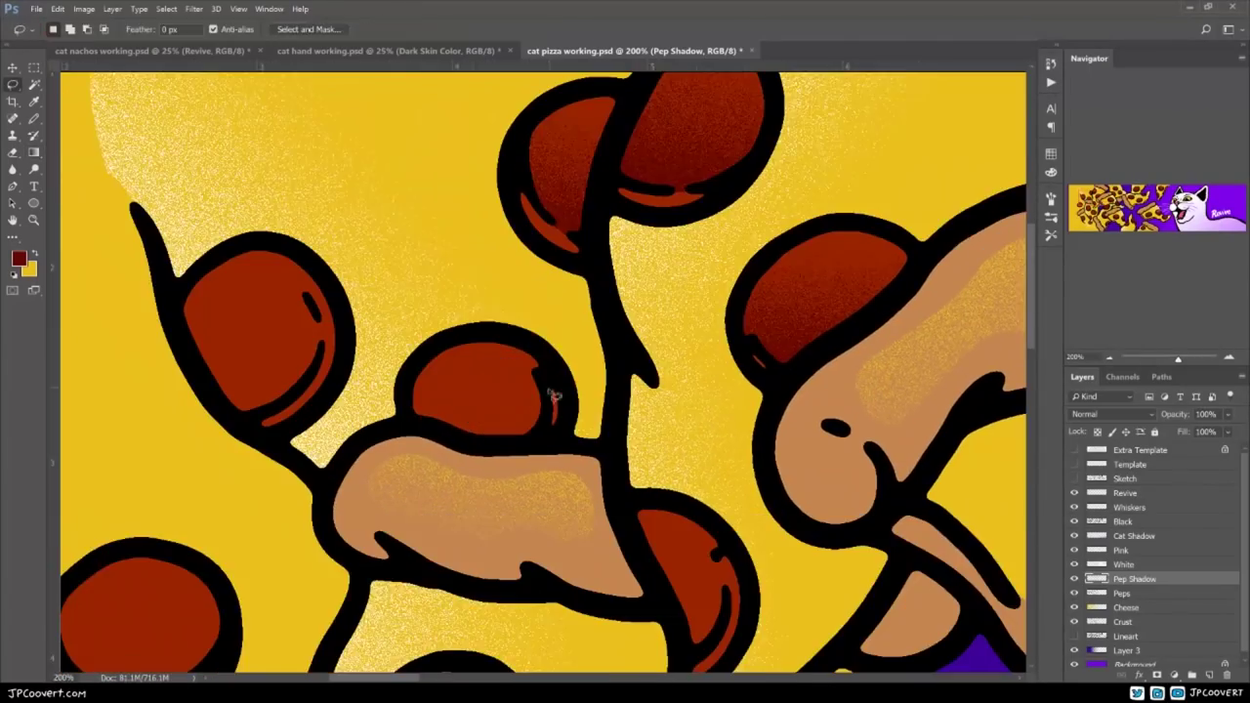
pyautogui.moveTo(383, 341); pyautogui.dragTo(379, 343)
pyautogui.press('g')
pyautogui.moveTo(423, 473); pyautogui.dragTo(421, 390)
pyautogui.hotkey('ctrl', '-')
pyautogui.hotkey('ctrl', '-')
pyautogui.hotkey('ctrl', '-')
# - Activate the Cat Shadow layer with the Gradient tool for purple shading on the cat
pyautogui.press('l')
pyautogui.hotkey('ctrl', '+')
pyautogui.hotkey('ctrl', '+')
pyautogui.hotkey('ctrl', '+')
pyautogui.press('b')
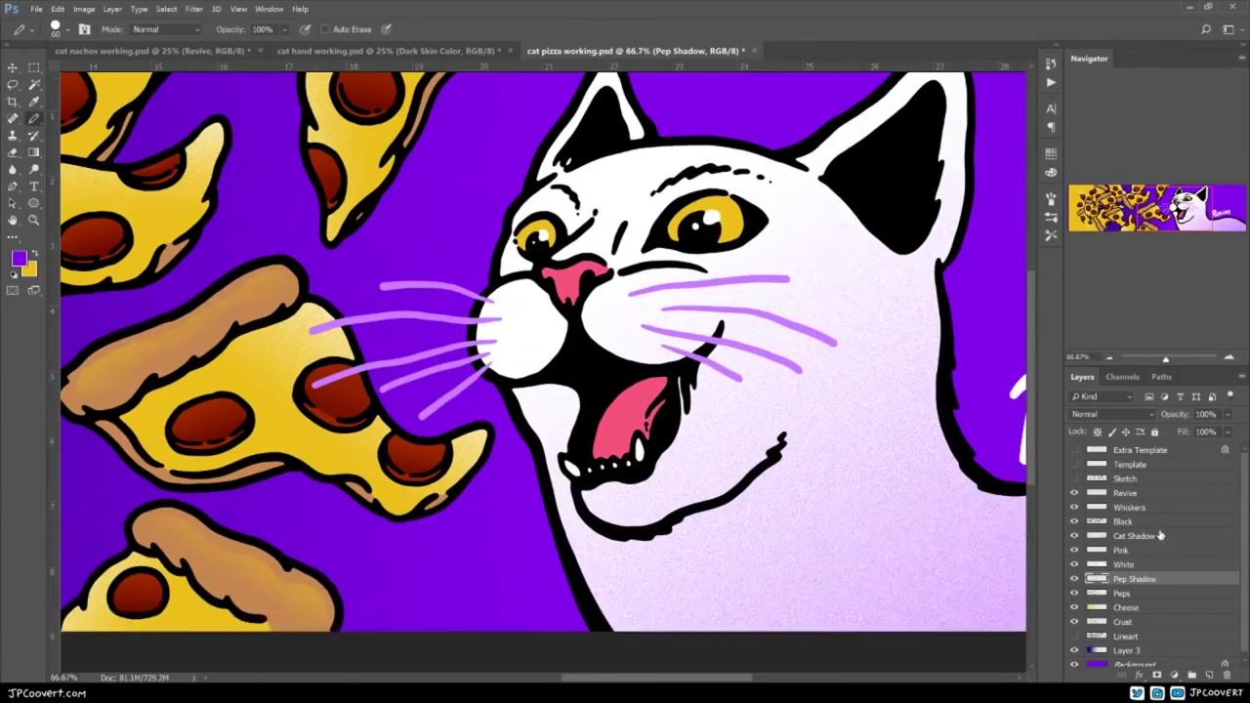
pyautogui.click(1134, 536)
pyautogui.press('g')
pyautogui.hotkey('ctrl', '-')
pyautogui.hotkey('ctrl', '-')
pyautogui.scroll(-1, 719, 491)
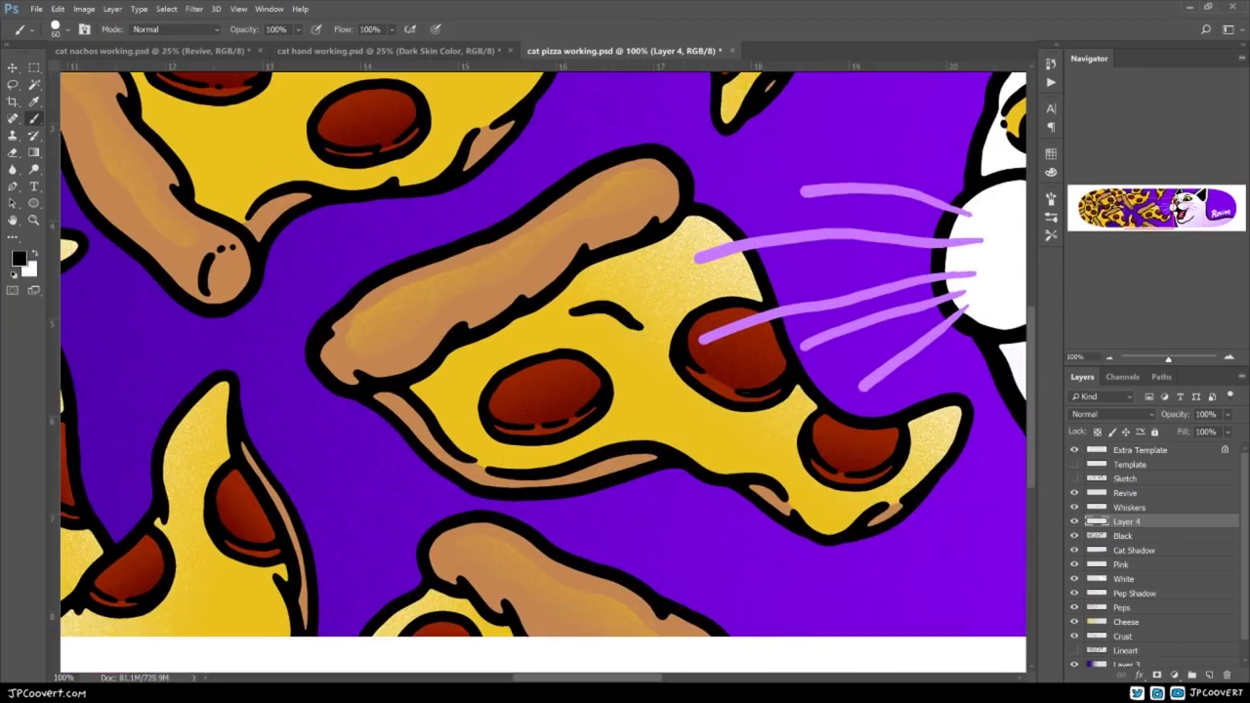
# - Paint black crease marks on the large slice beside the whiskers, hide Extra Template and show the Template outline
pyautogui.moveTo(587, 290); pyautogui.dragTo(756, 371)
pyautogui.click(1074, 450)
pyautogui.click(1074, 464)
# - Paint short black crease marks on the cheese of the lower middle slices on Layer 4
pyautogui.moveTo(563, 371); pyautogui.dragTo(559, 424)
pyautogui.moveTo(759, 254); pyautogui.dragTo(797, 274)
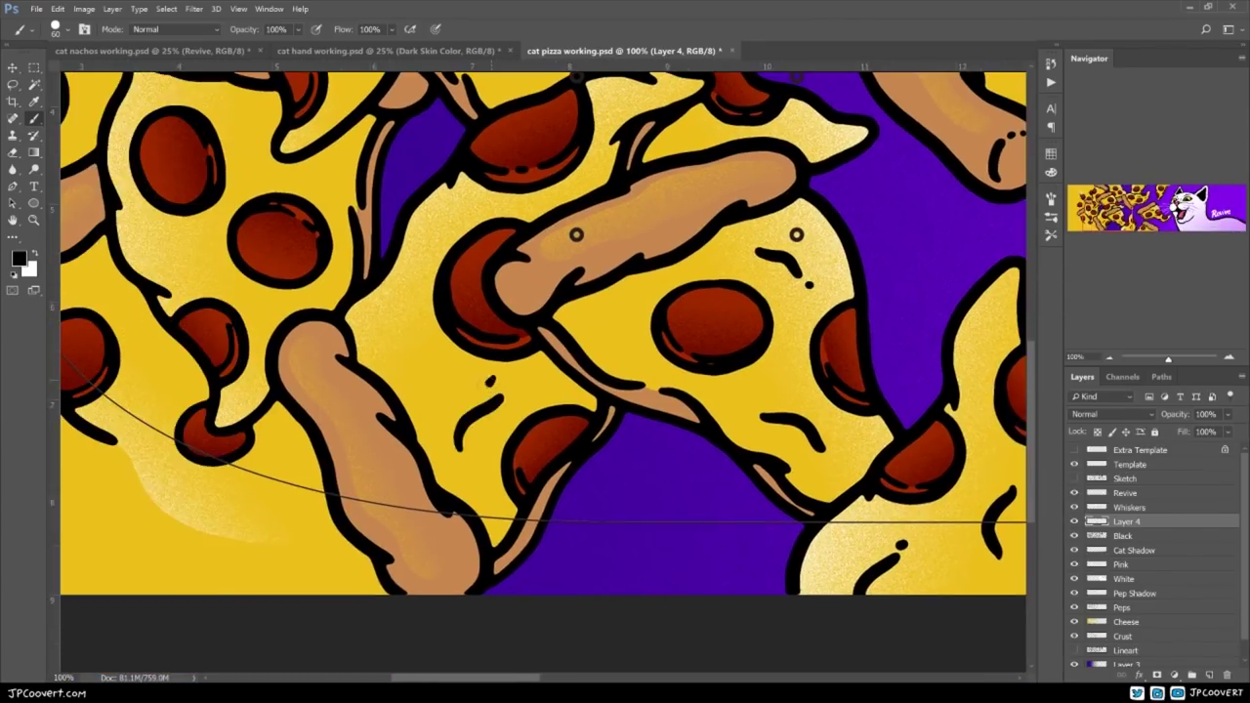
pyautogui.moveTo(553, 382); pyautogui.dragTo(612, 427)
pyautogui.moveTo(627, 395); pyautogui.dragTo(690, 401)
# - Redo the black crease mark above the far-left pepperoni as a curved stroke with a dot
pyautogui.hscroll(-4, 672, 439)
pyautogui.scroll(-2, 672, 440)
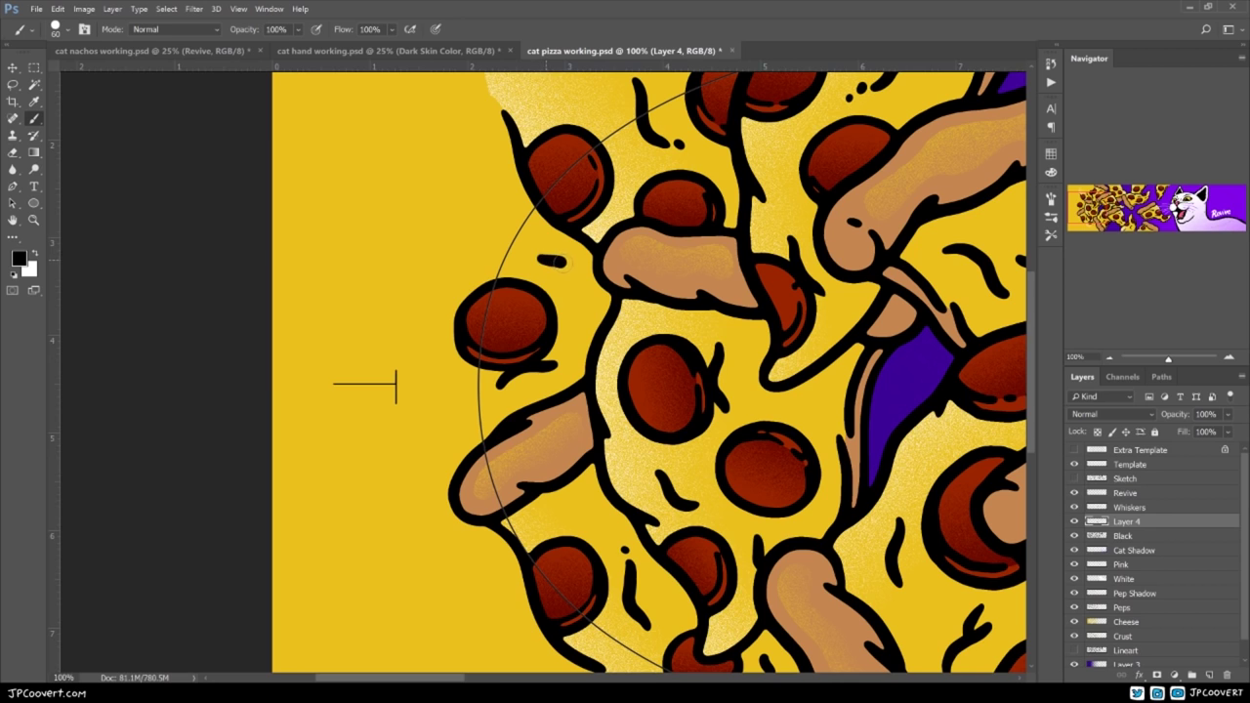
pyautogui.hotkey('ctrl', 'z')
pyautogui.moveTo(534, 258); pyautogui.dragTo(545, 259)
pyautogui.keyDown('ctrl'); pyautogui.click(655, 358); pyautogui.keyUp('ctrl')
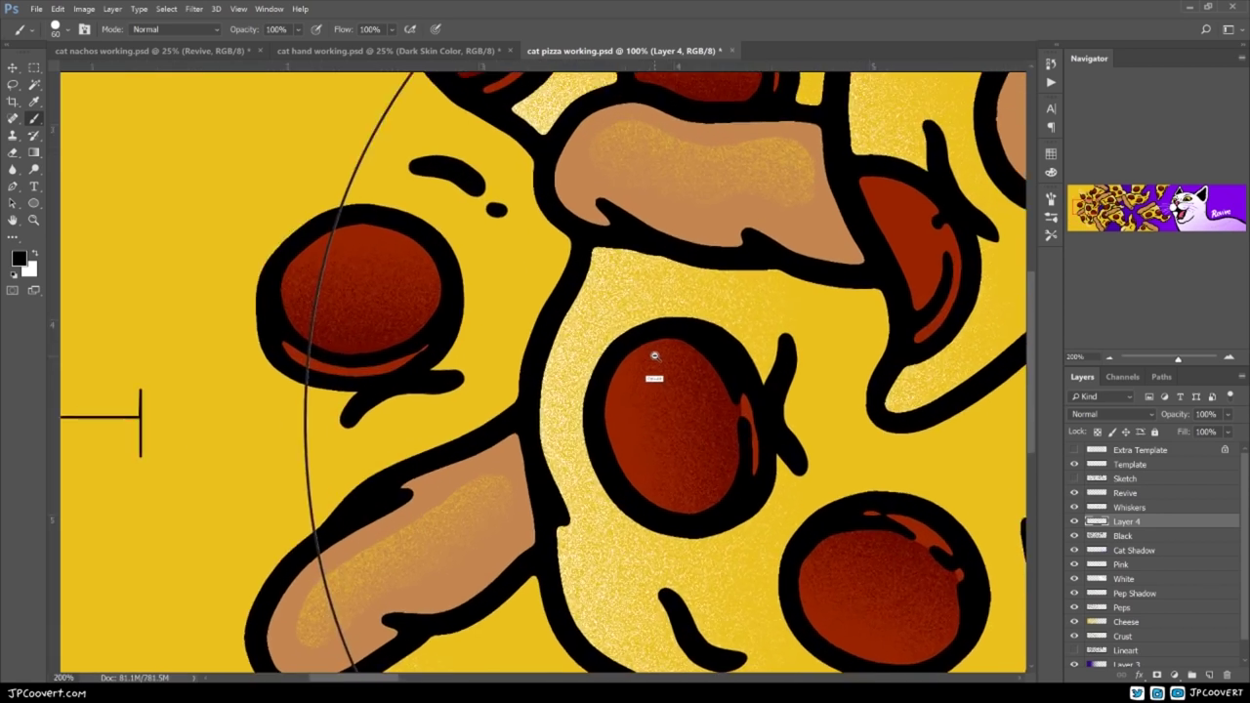
pyautogui.keyDown('alt'); pyautogui.click(656, 358); pyautogui.keyUp('alt')
pyautogui.keyDown('alt'); pyautogui.click(655, 357); pyautogui.keyUp('alt')
pyautogui.keyDown('alt'); pyautogui.click(655, 357); pyautogui.keyUp('alt')
# - Add a short black crease stroke to the cheese of the upper middle slice cut by the canvas edge
pyautogui.moveTo(983, 509); pyautogui.dragTo(652, 516)
pyautogui.scroll(2, 678, 440)
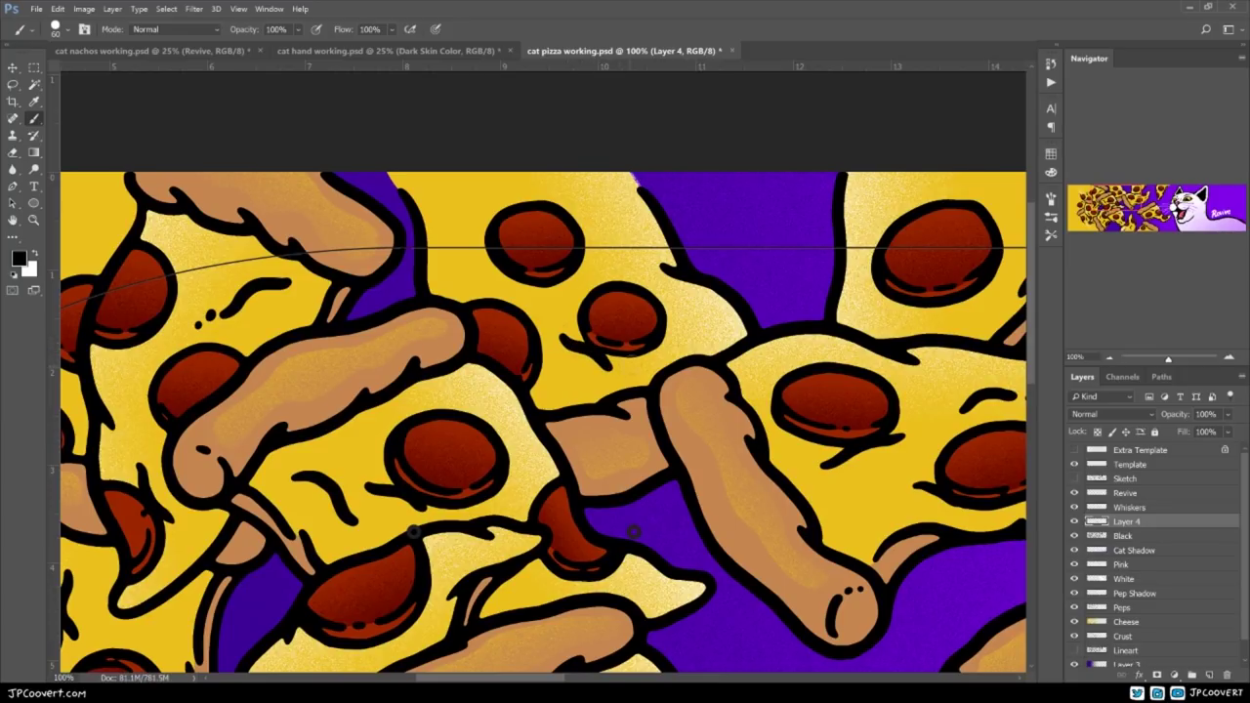
pyautogui.moveTo(680, 391); pyautogui.dragTo(353, 423)
pyautogui.moveTo(723, 206); pyautogui.dragTo(719, 243)
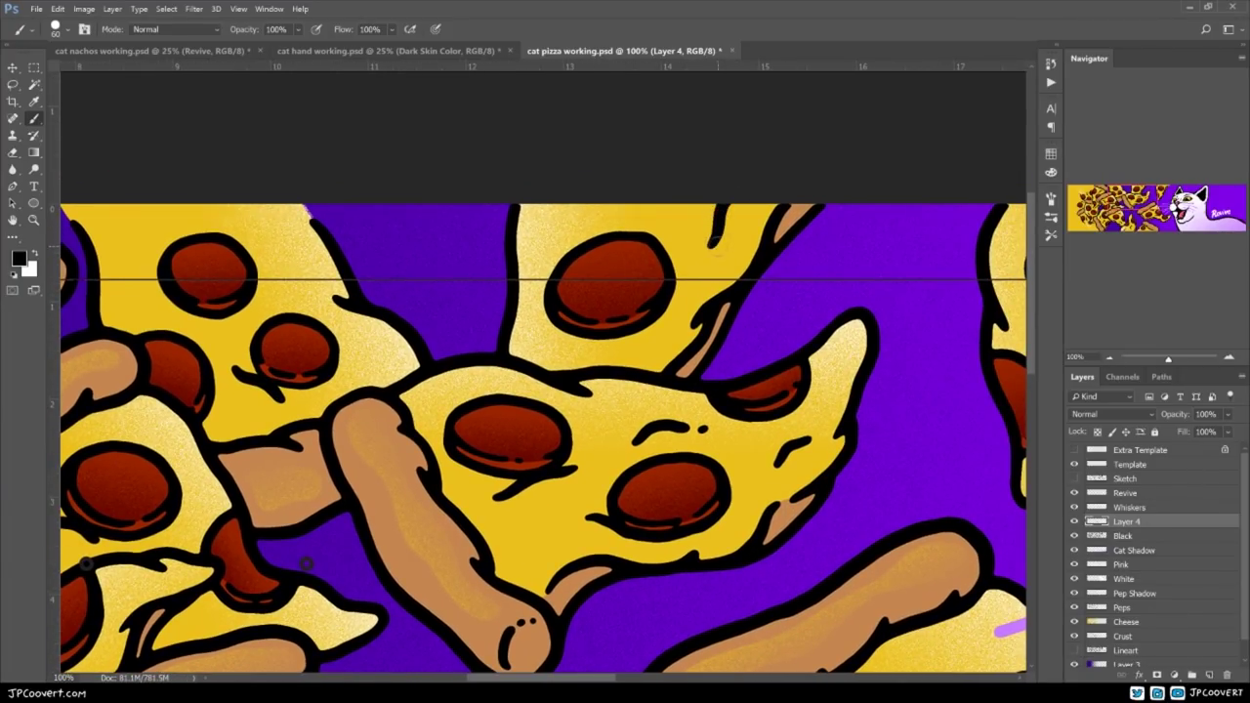
# - Paint crease details on the topmost slice nearest the cat, undoing and redoing the first stroke
pyautogui.moveTo(553, 238); pyautogui.dragTo(627, 222)
pyautogui.hotkey('ctrl', 'z')
pyautogui.click(637, 220)
pyautogui.moveTo(779, 366); pyautogui.dragTo(725, 219)
pyautogui.hotkey('ctrl', '-')
pyautogui.hotkey('ctrl', '-')
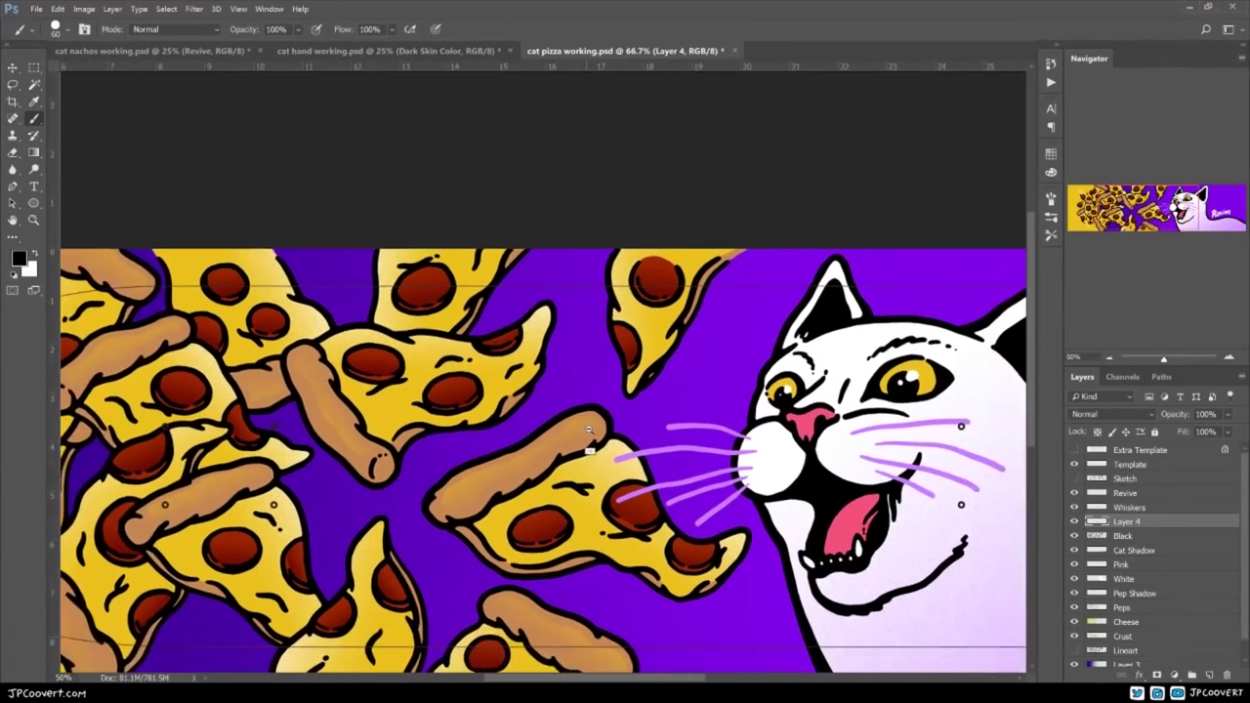
# - Replace the dot beside the lower middle slice's upper crease mark with a short branching stroke
pyautogui.hotkey('ctrl', '-')
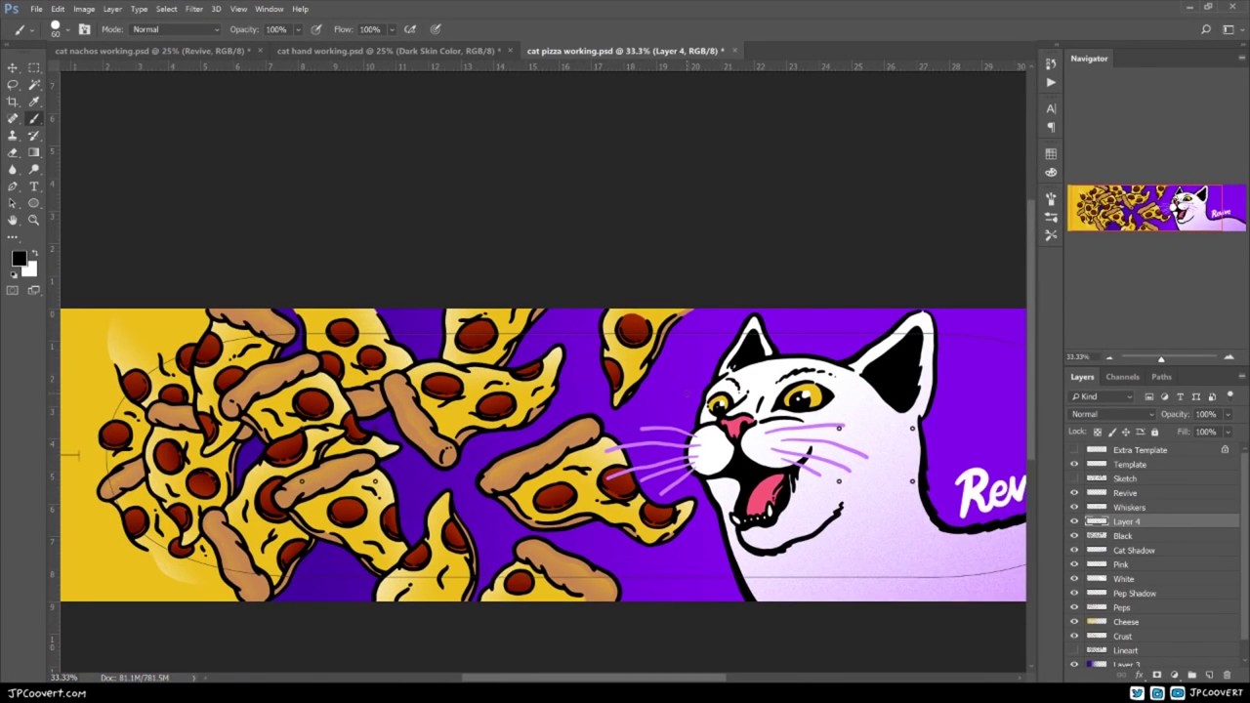
pyautogui.scroll(3, 341, 506)
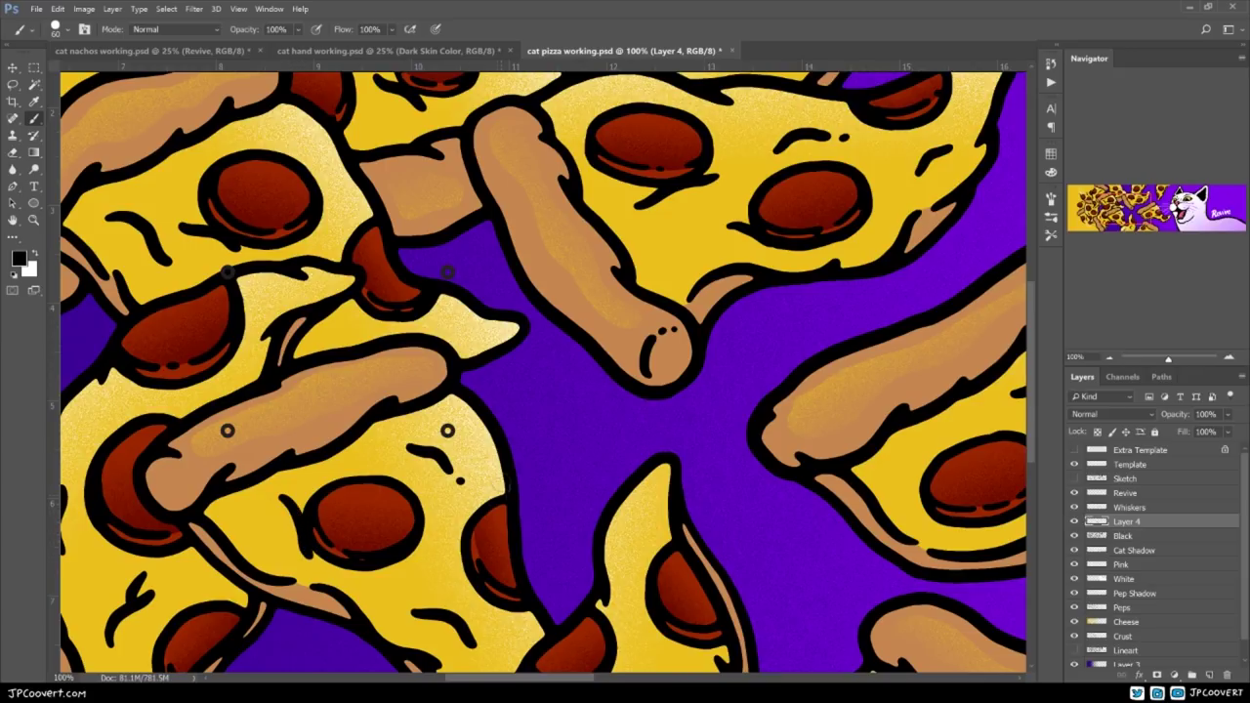
pyautogui.scroll(-3, 439, 342)
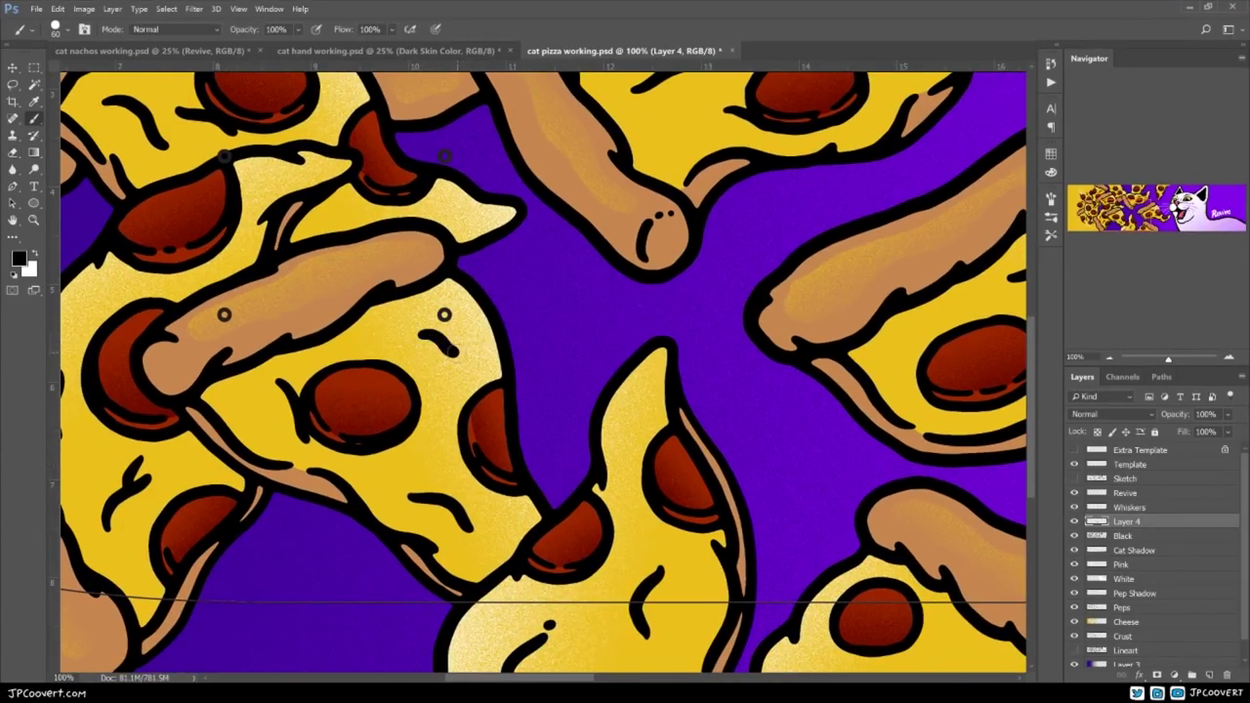
pyautogui.hotkey('ctrl', 'z')
pyautogui.moveTo(452, 350); pyautogui.dragTo(463, 352)
pyautogui.hotkey('ctrl', 'z')
pyautogui.scroll(-3, 479, 340)
pyautogui.scroll(2, 478, 405)
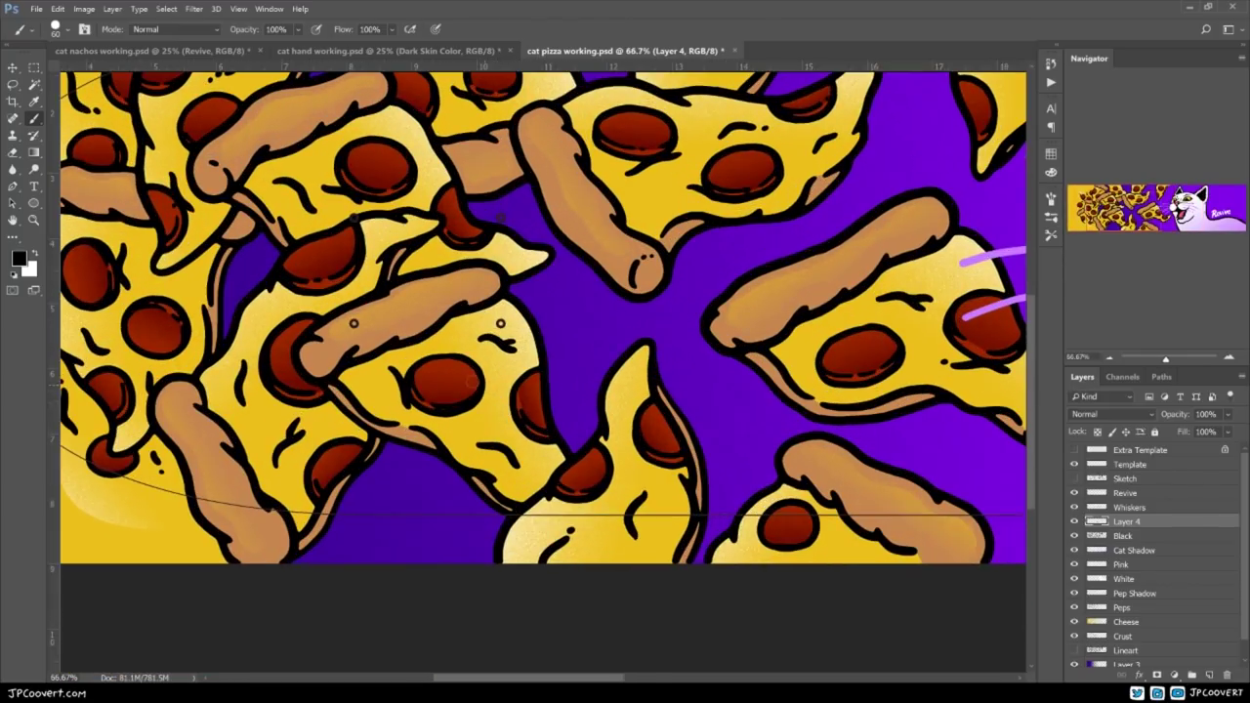
# - Try different curved crease strokes along the outer edge of the lower middle slice's round pepperoni
pyautogui.scroll(1, 478, 404)
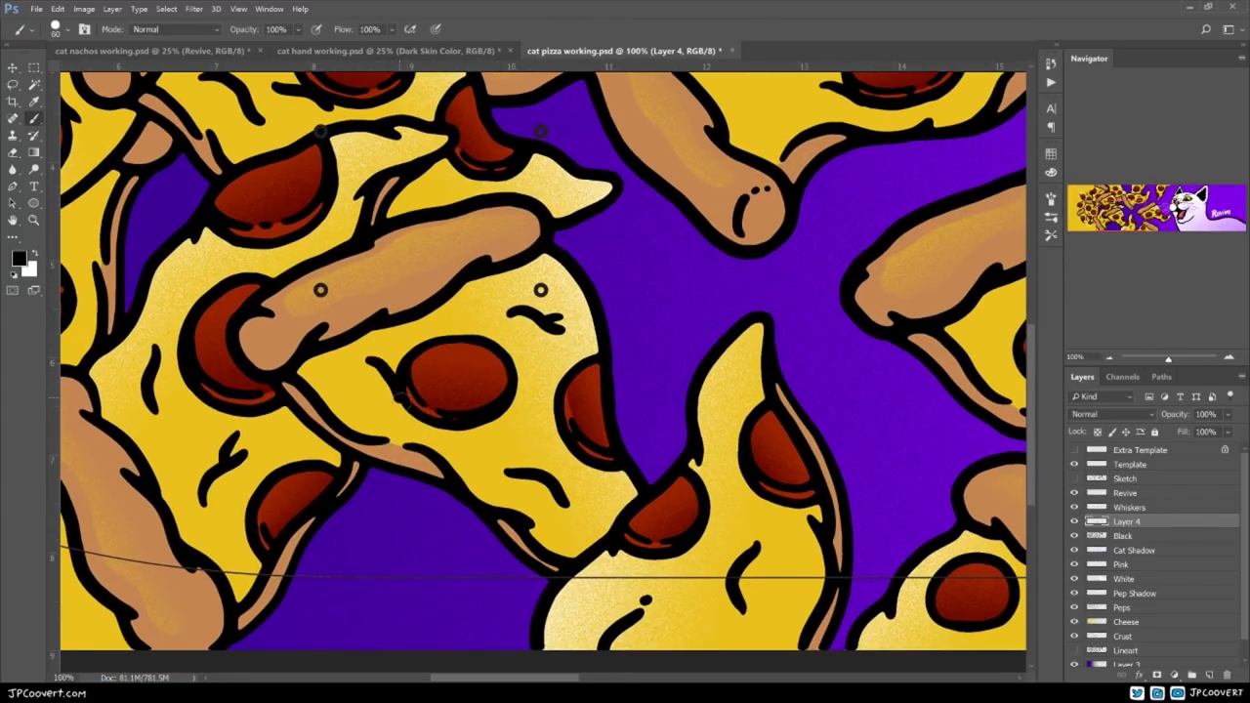
pyautogui.hotkey('ctrl', 'z')
pyautogui.moveTo(379, 352); pyautogui.dragTo(398, 394)
pyautogui.hotkey('ctrl', 'z')
pyautogui.moveTo(381, 353); pyautogui.dragTo(397, 401)
pyautogui.scroll(-3, 537, 371)
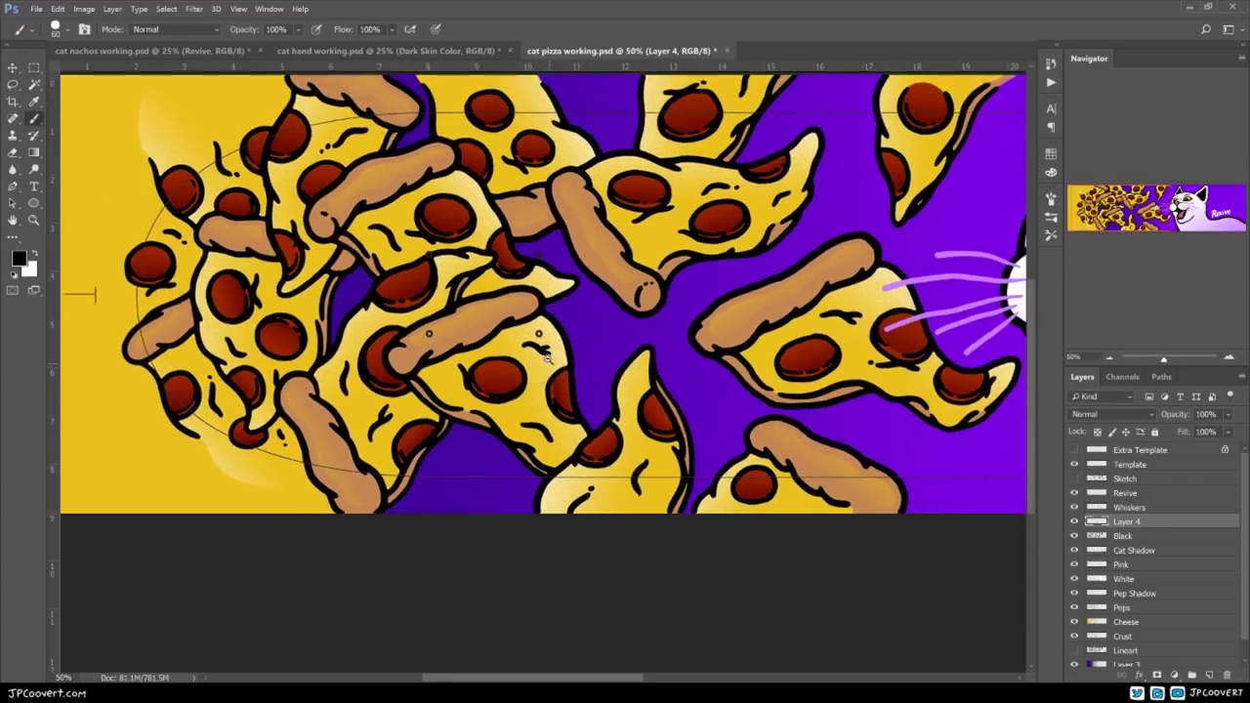
pyautogui.hotkey('ctrl', 'z')
# - Try a curved crease mark between the crust and the round pepperoni of the lower middle slice
pyautogui.scroll(3, 528, 389)
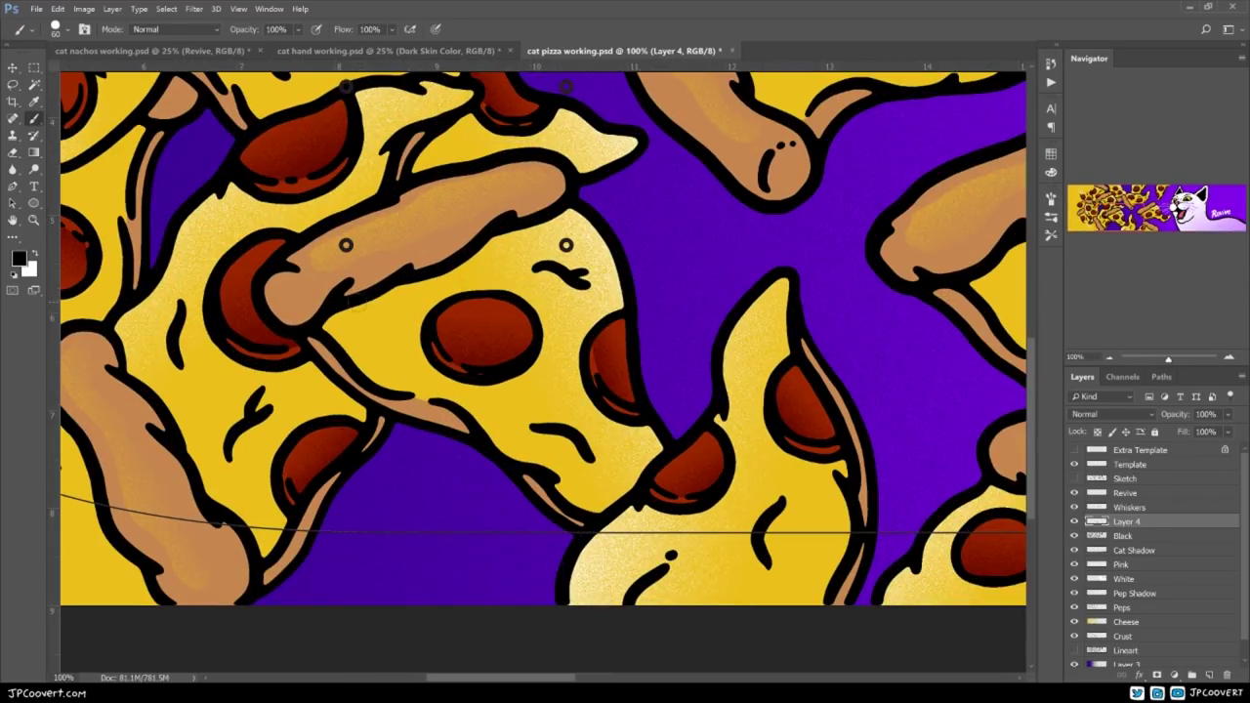
pyautogui.moveTo(358, 301); pyautogui.dragTo(387, 318)
pyautogui.scroll(-1, 517, 337)
pyautogui.scroll(-1, 521, 337)
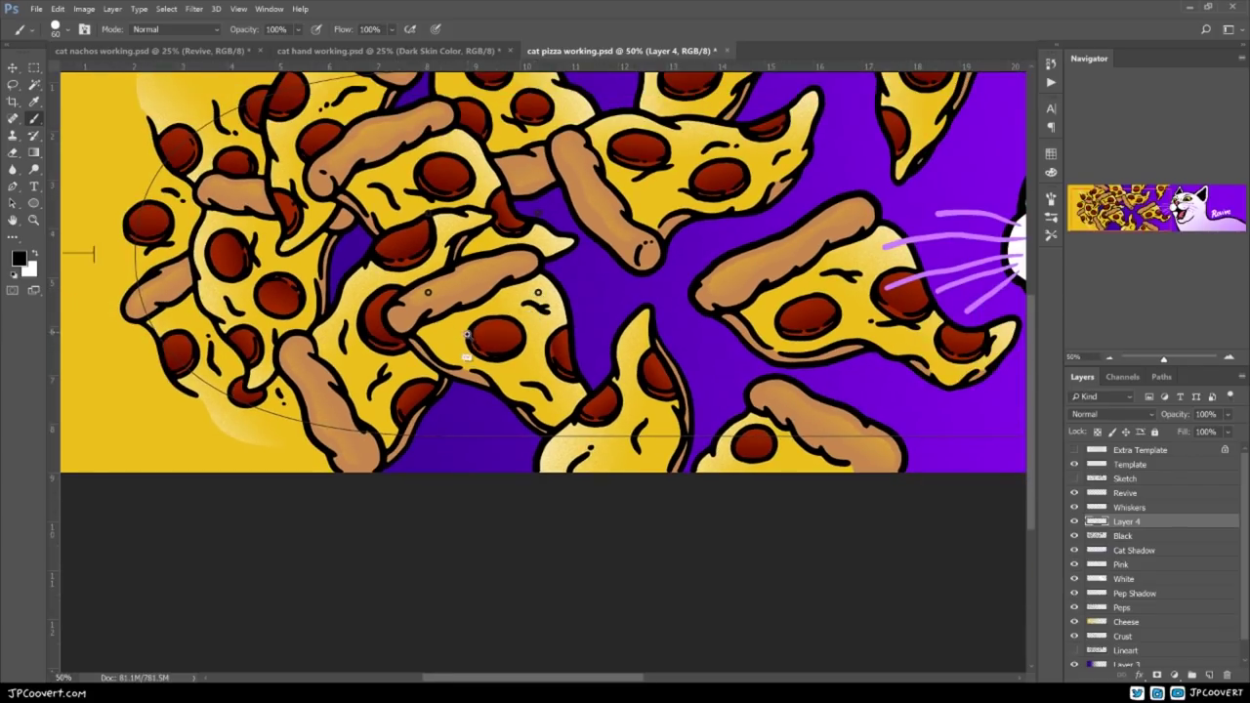
pyautogui.scroll(2, 430, 329)
pyautogui.hotkey('ctrl', 'z')
pyautogui.moveTo(400, 320); pyautogui.dragTo(432, 340)
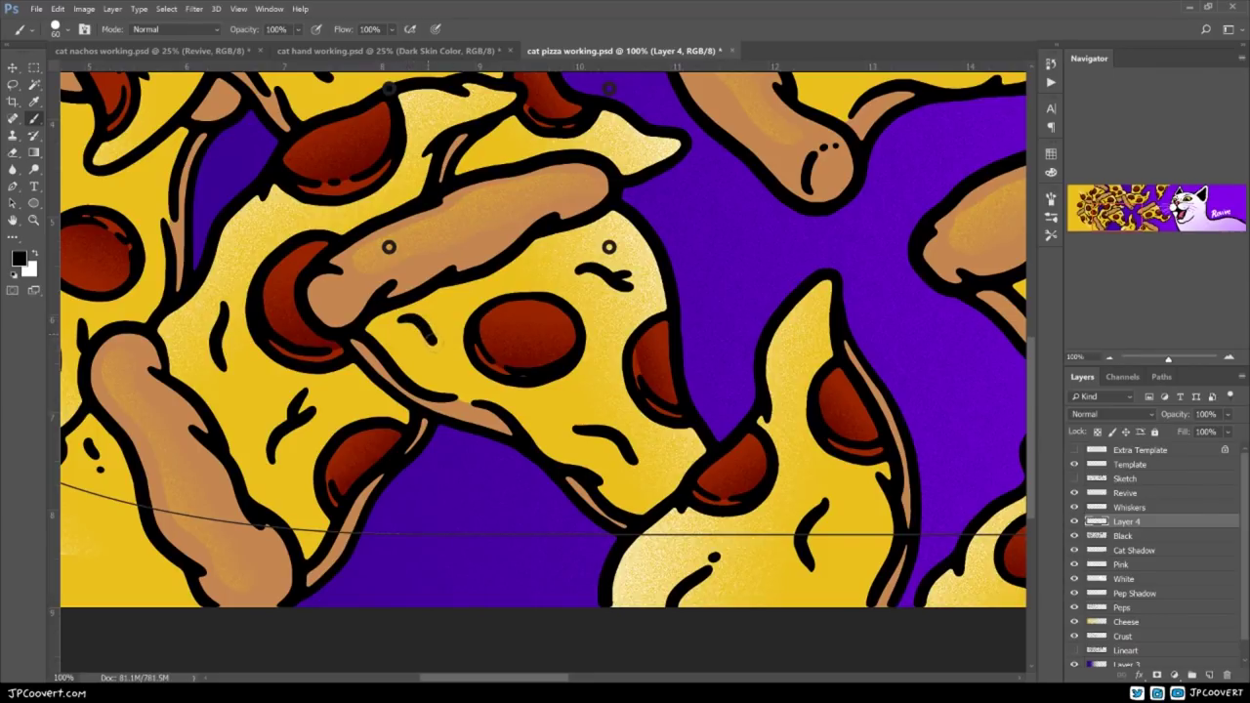
# - Redraw the crease mark beside the lower middle slice's round pepperoni and check it against the whole design
pyautogui.scroll(-2, 528, 366)
pyautogui.scroll(2, 562, 352)
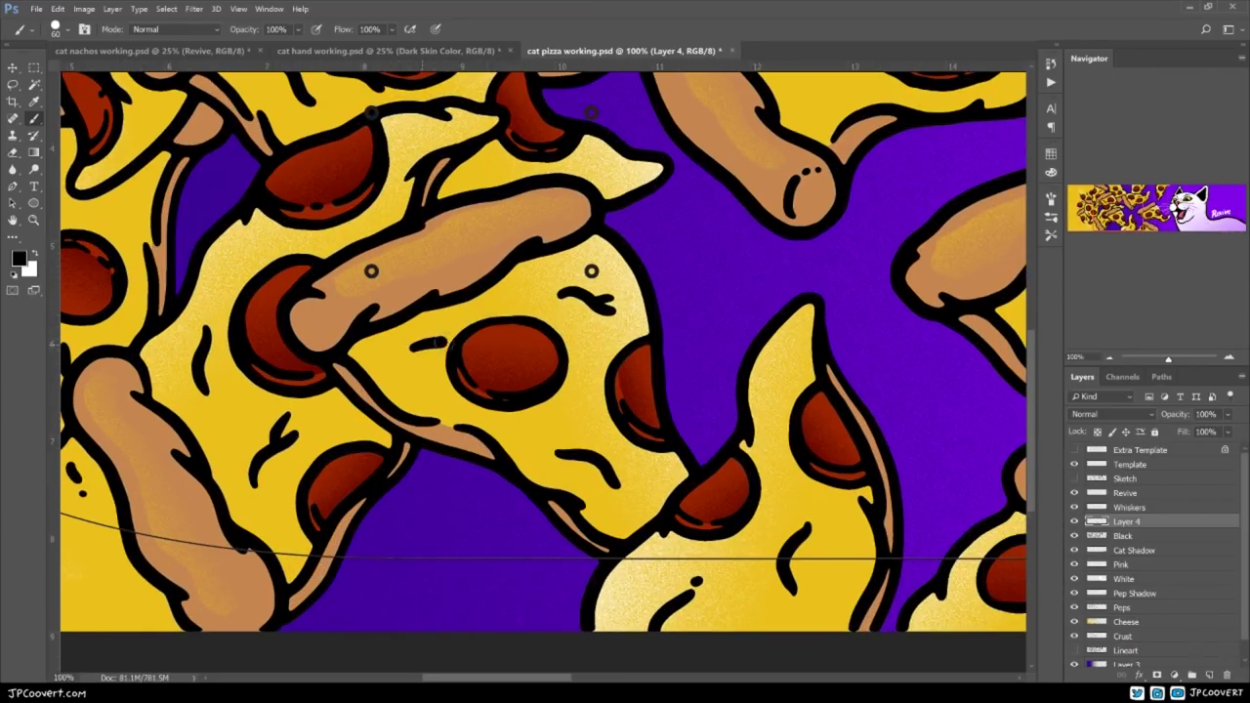
pyautogui.scroll(-3, 586, 347)
pyautogui.scroll(3, 542, 360)
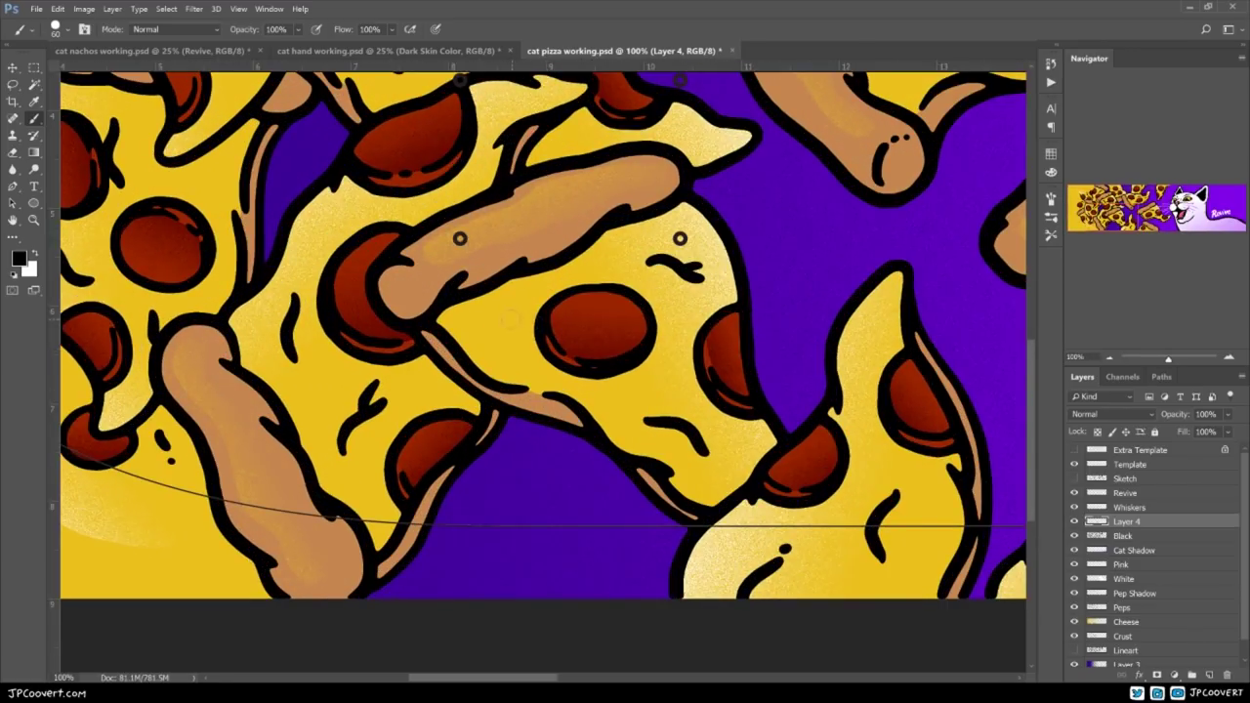
pyautogui.scroll(-3, 616, 371)
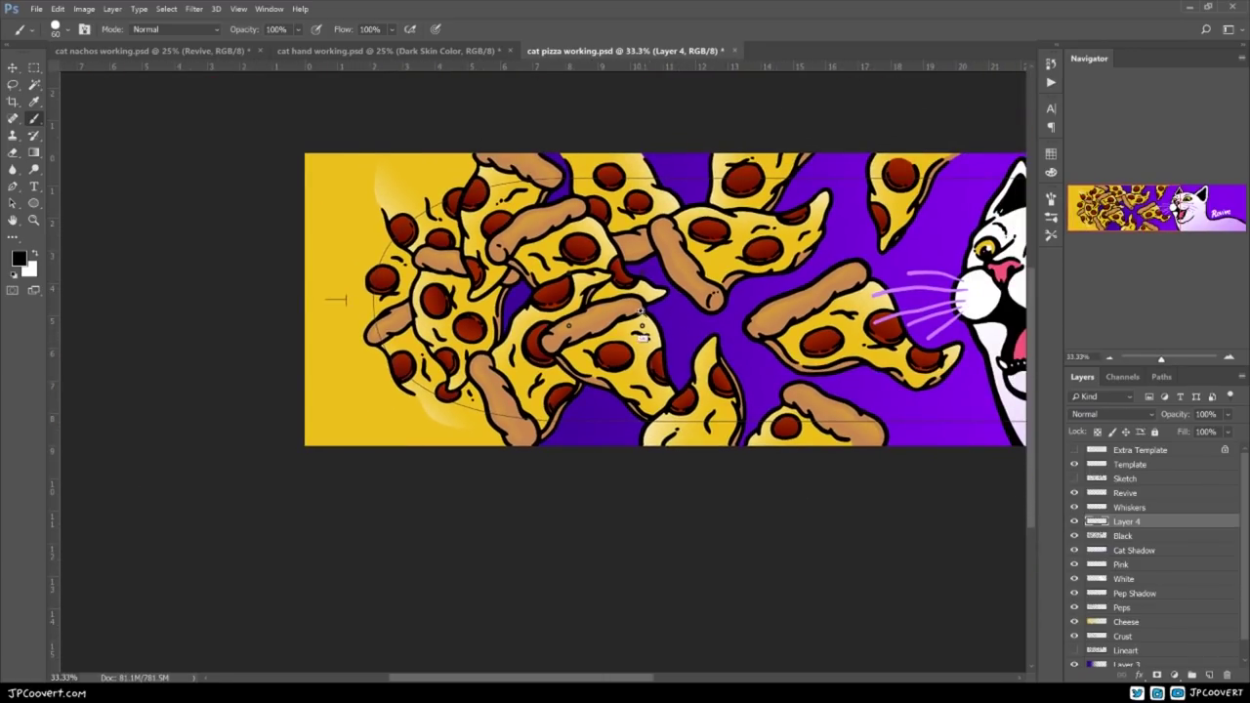
pyautogui.scroll(-1, 140, 371)
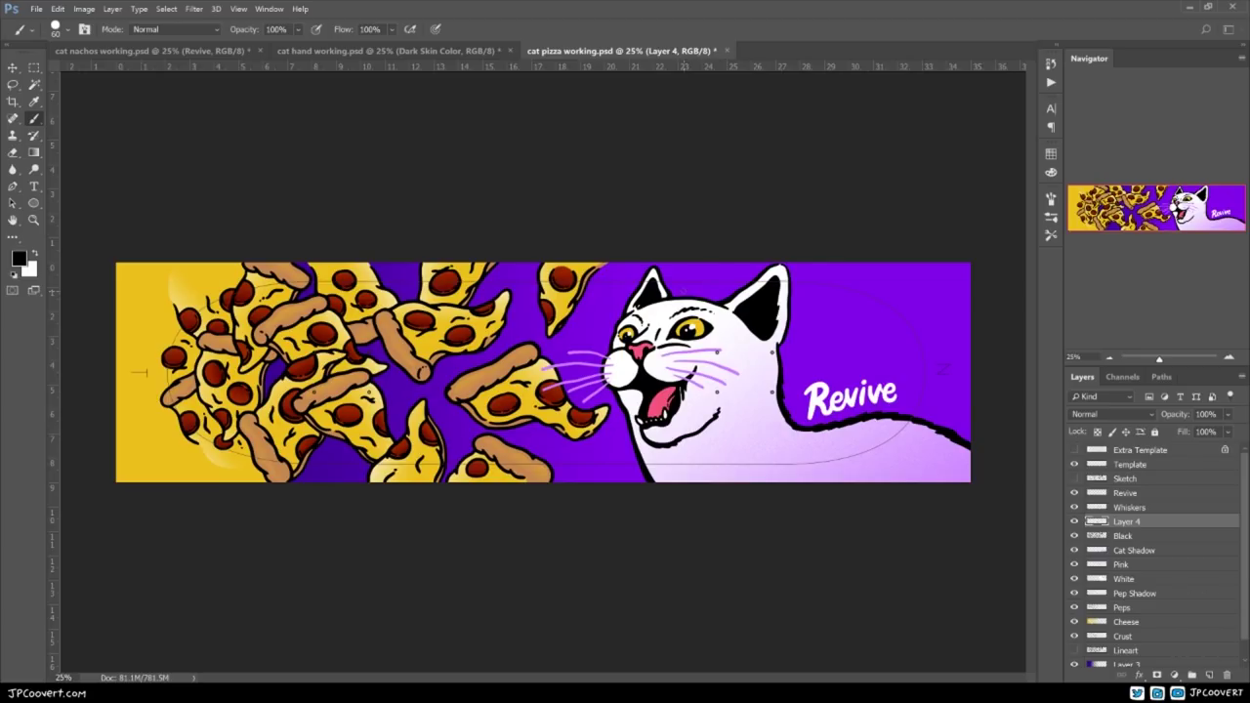
# - Erase the branching crease mark near the lower middle slice's crust end and repaint it as a shorter curved stroke
pyautogui.scroll(4, 368, 395)
pyautogui.press('e')
pyautogui.press('b')
pyautogui.moveTo(347, 393); pyautogui.dragTo(365, 399)
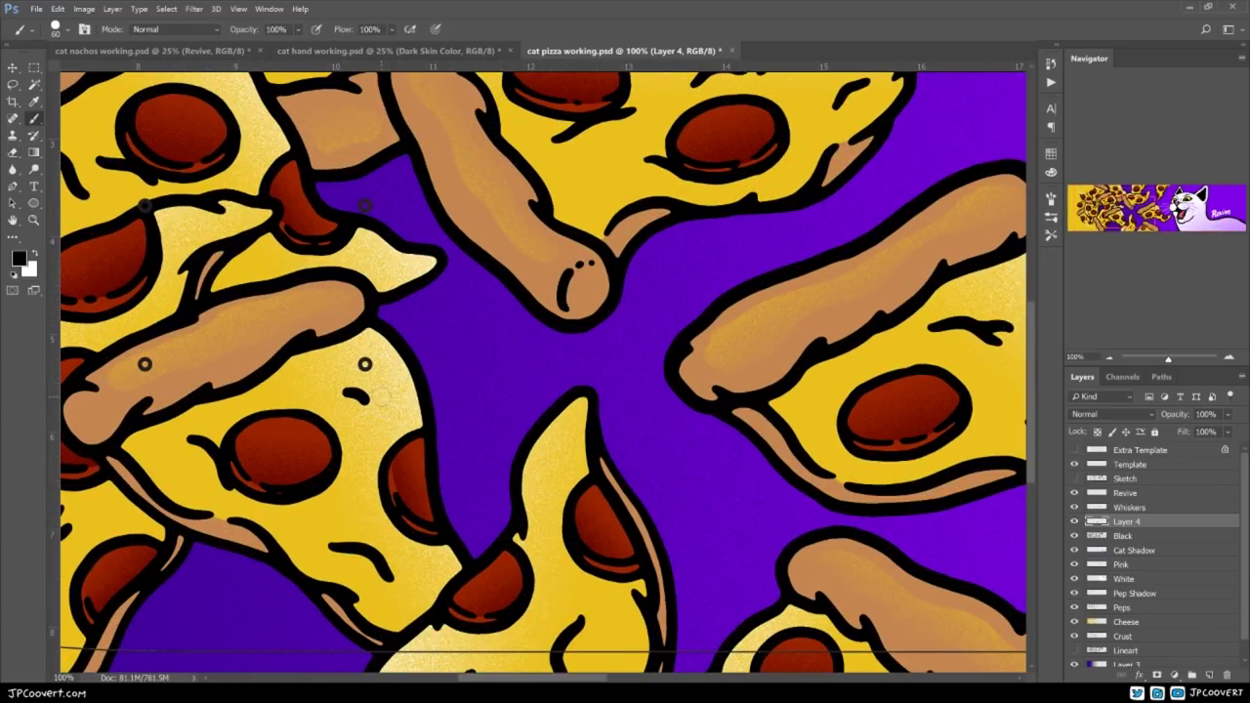
pyautogui.scroll(-3, 413, 394)
pyautogui.scroll(3, 385, 389)
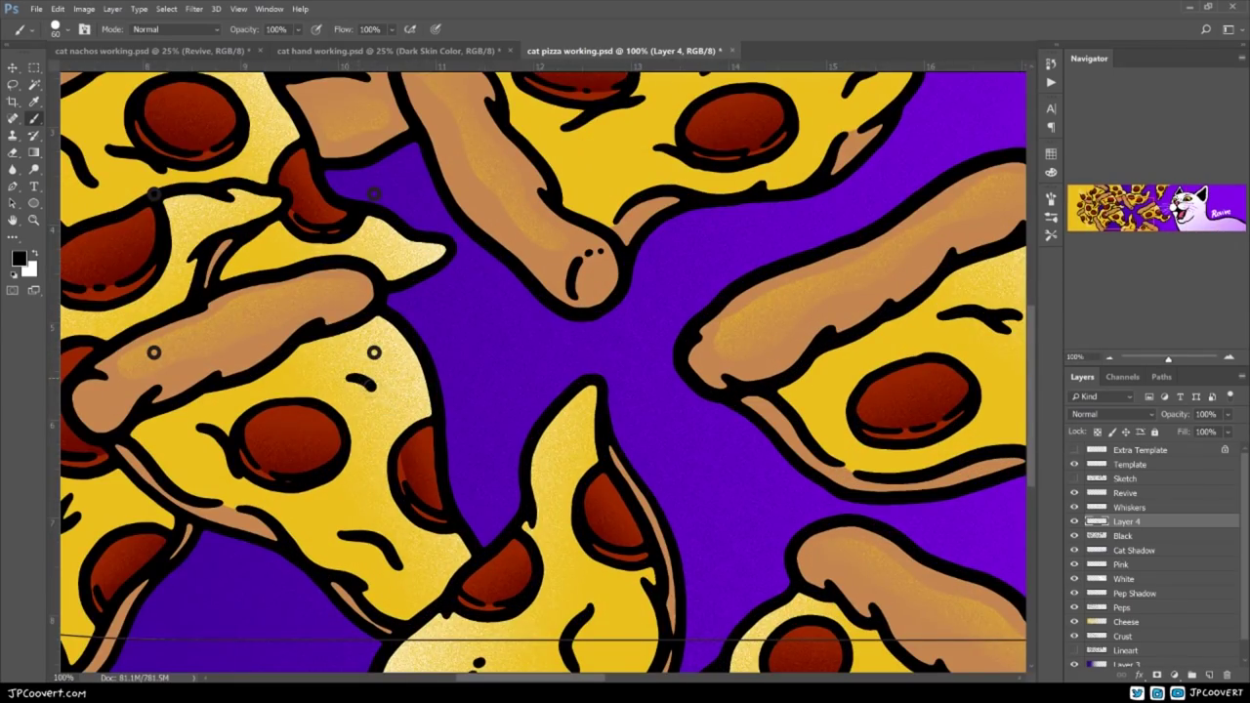